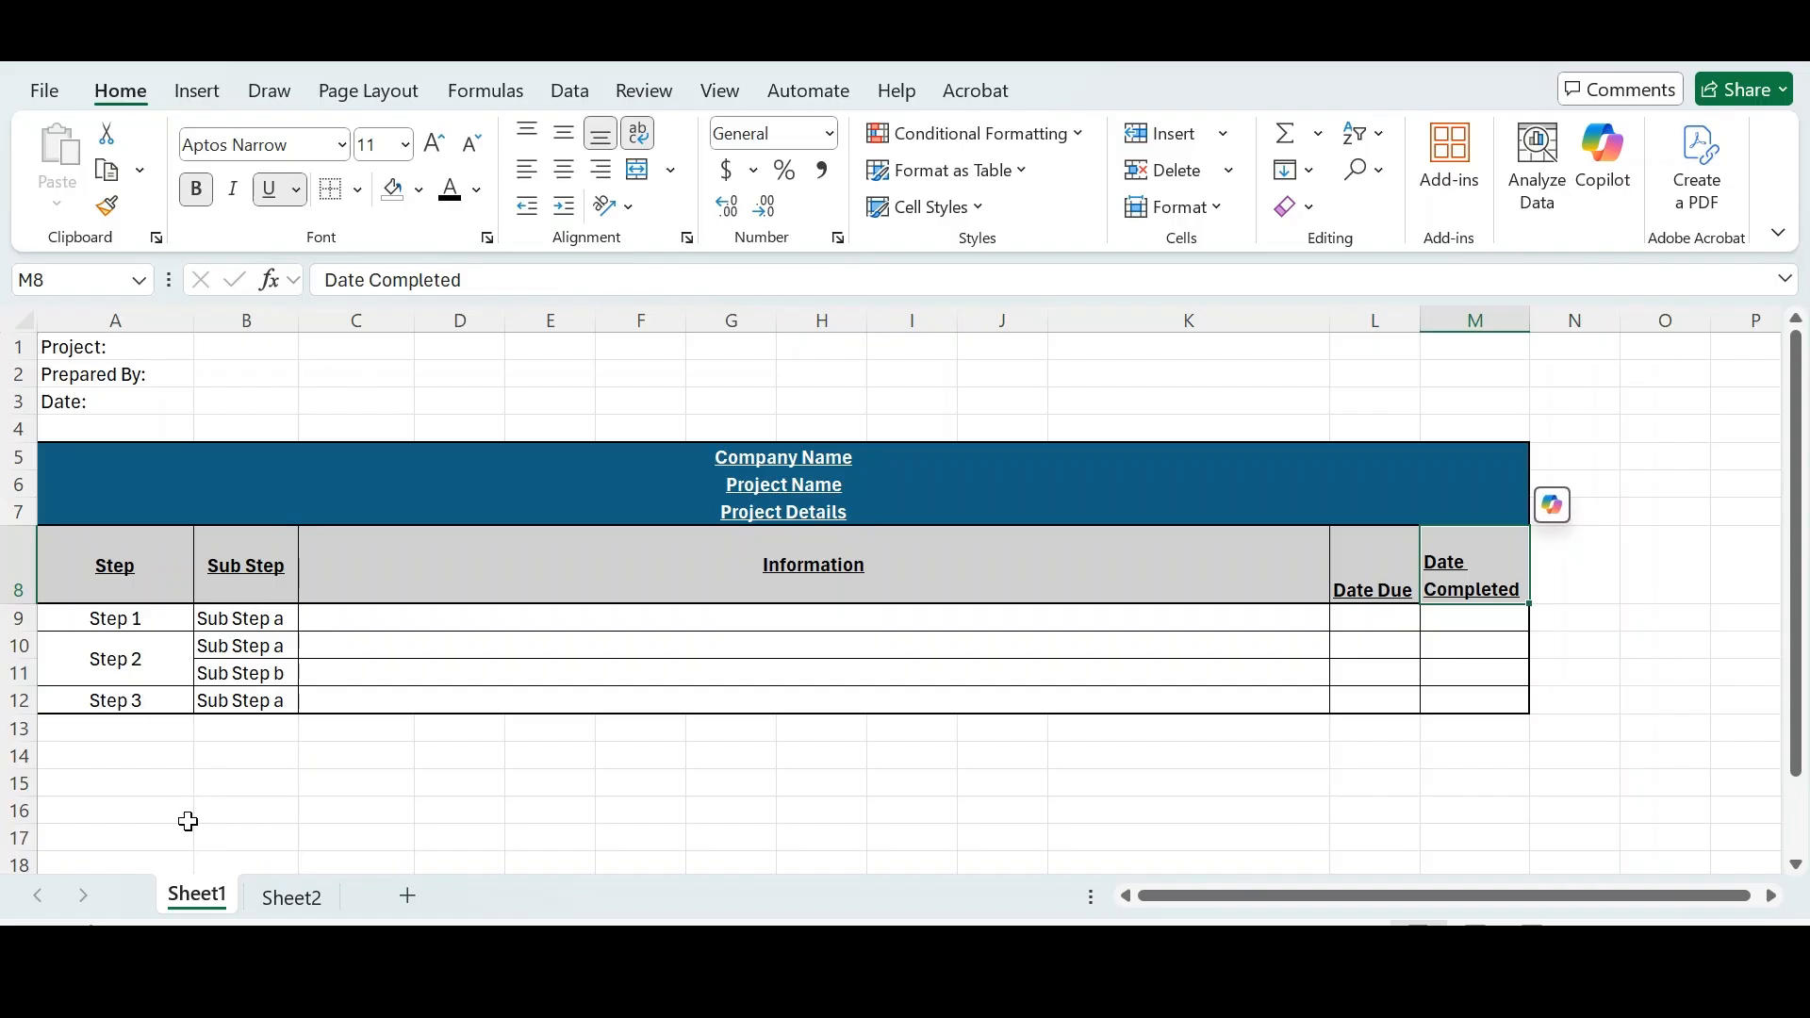
- Examine the formatting of the Sheet1 template's label cells, title block, header row and table cells
click(121, 347)
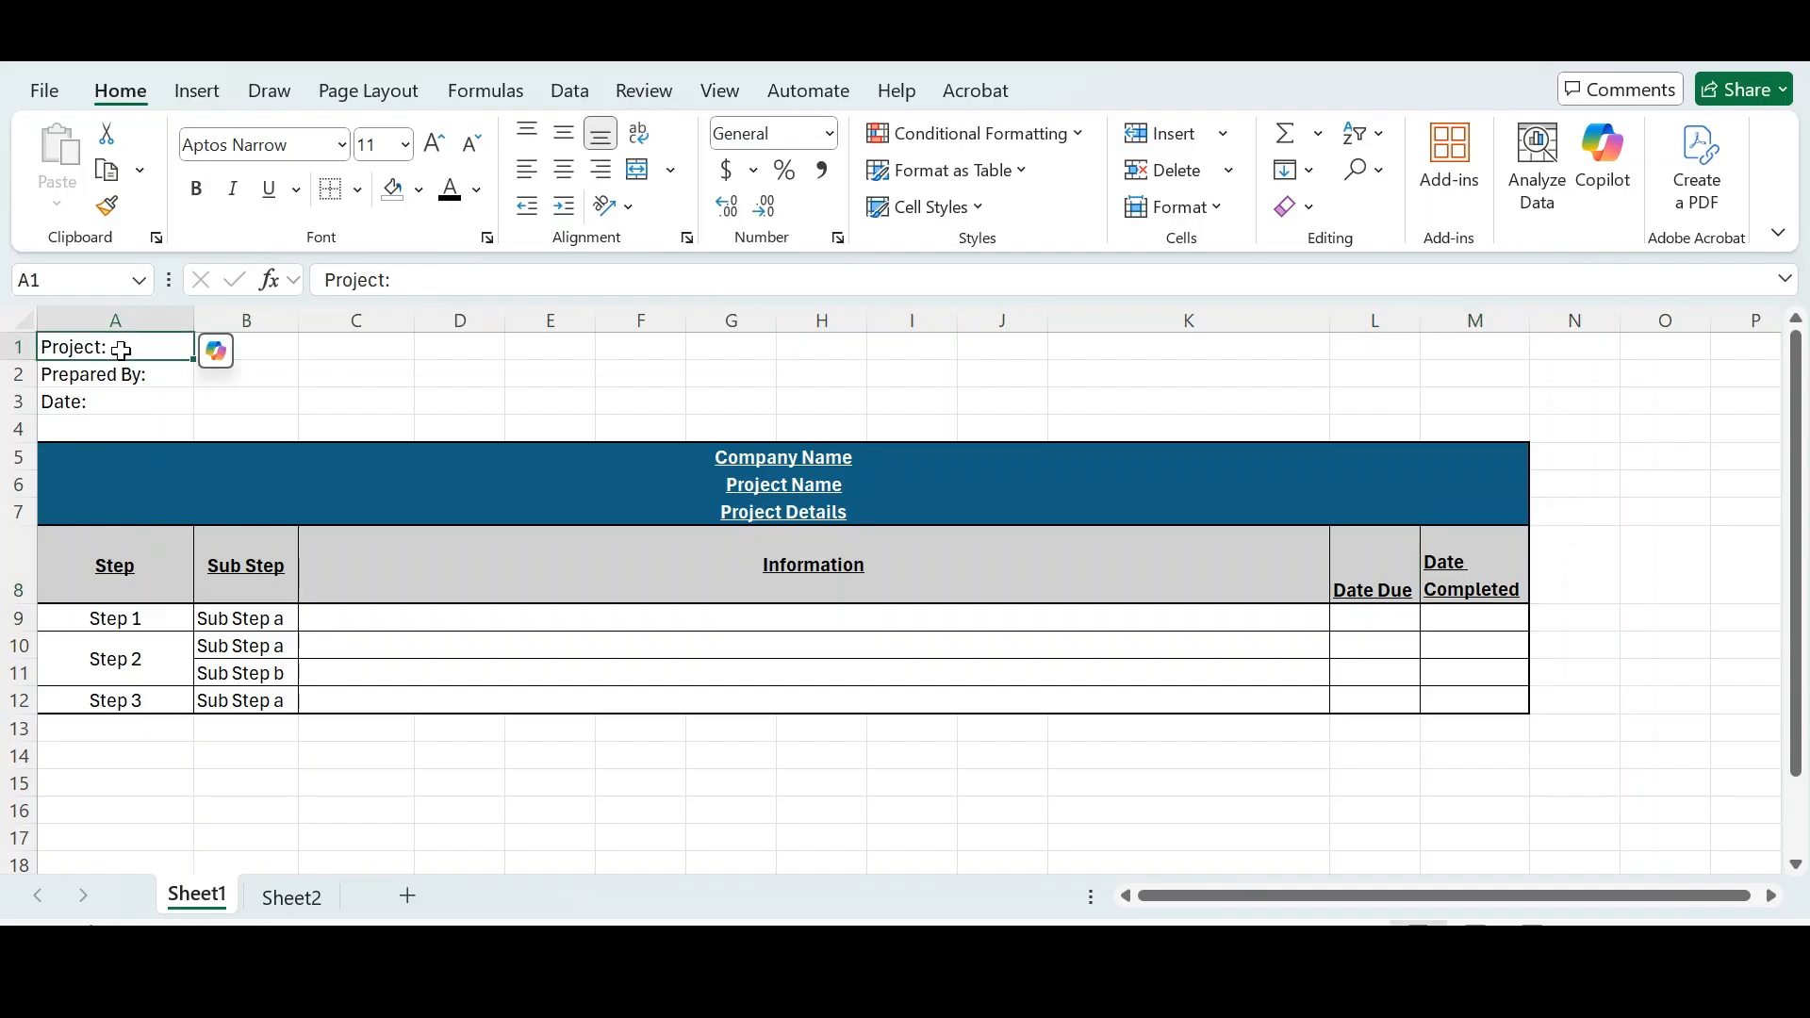
click(129, 370)
click(141, 402)
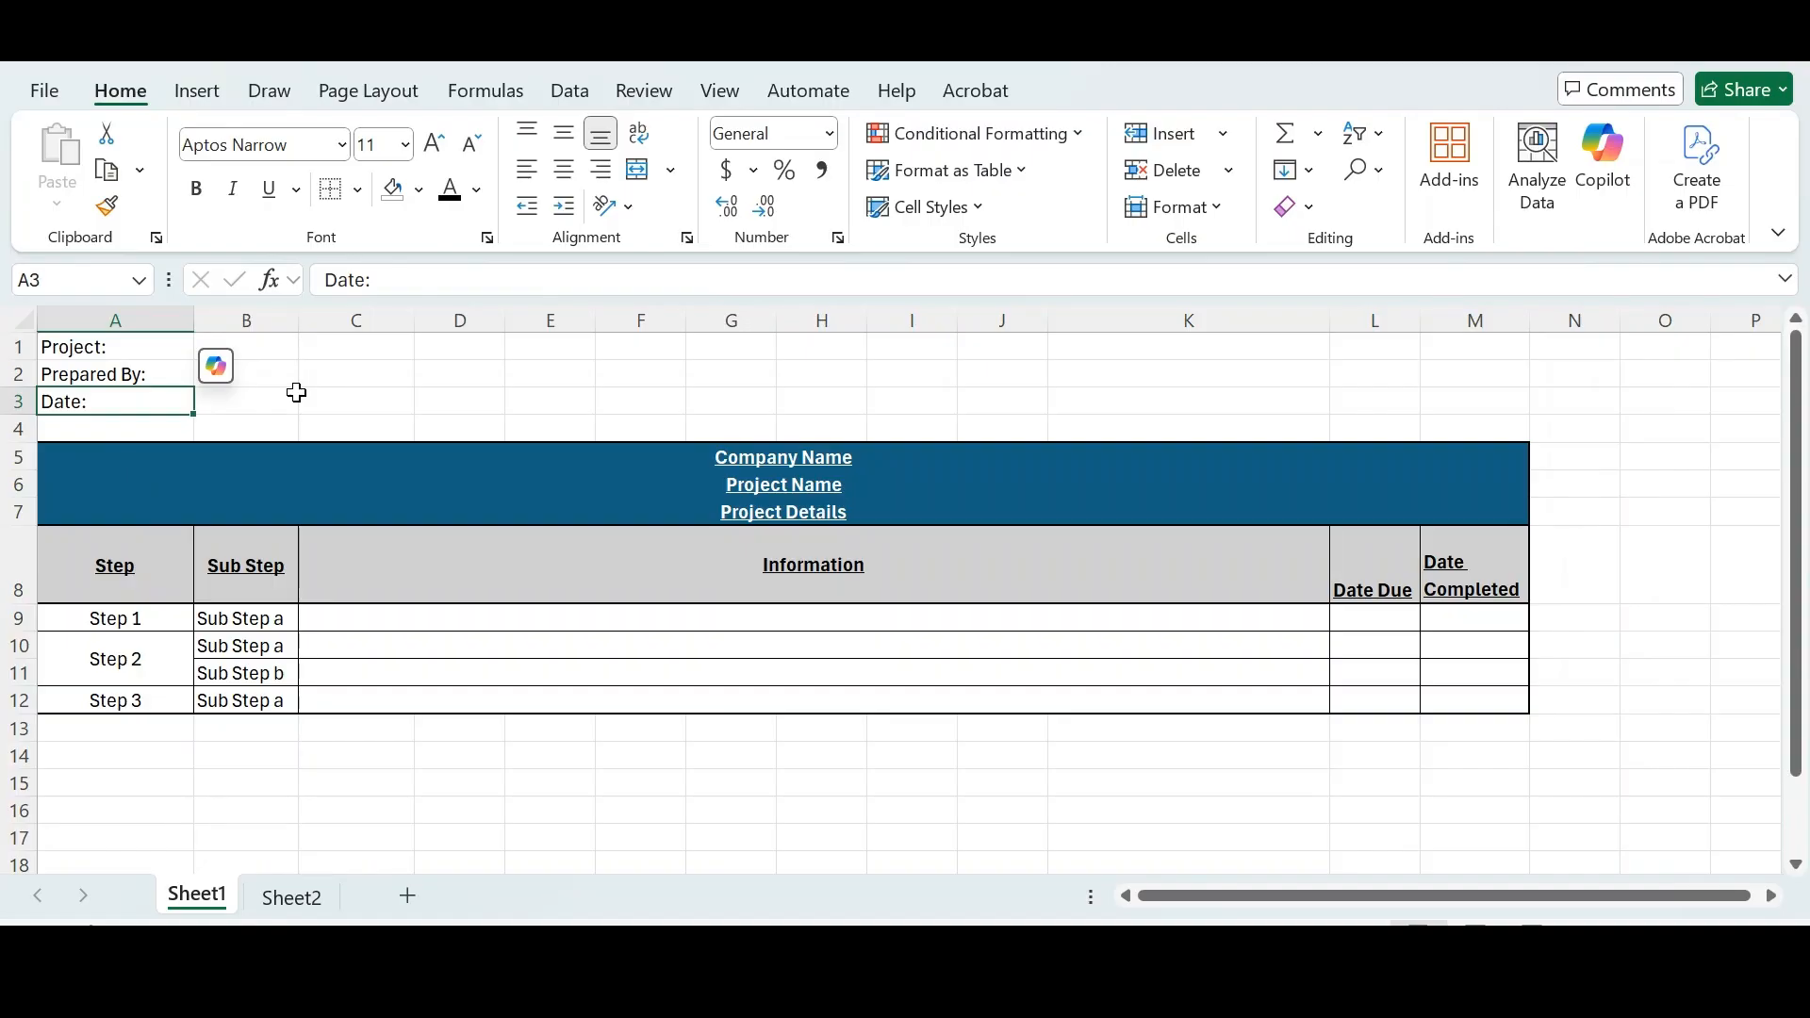
click(650, 451)
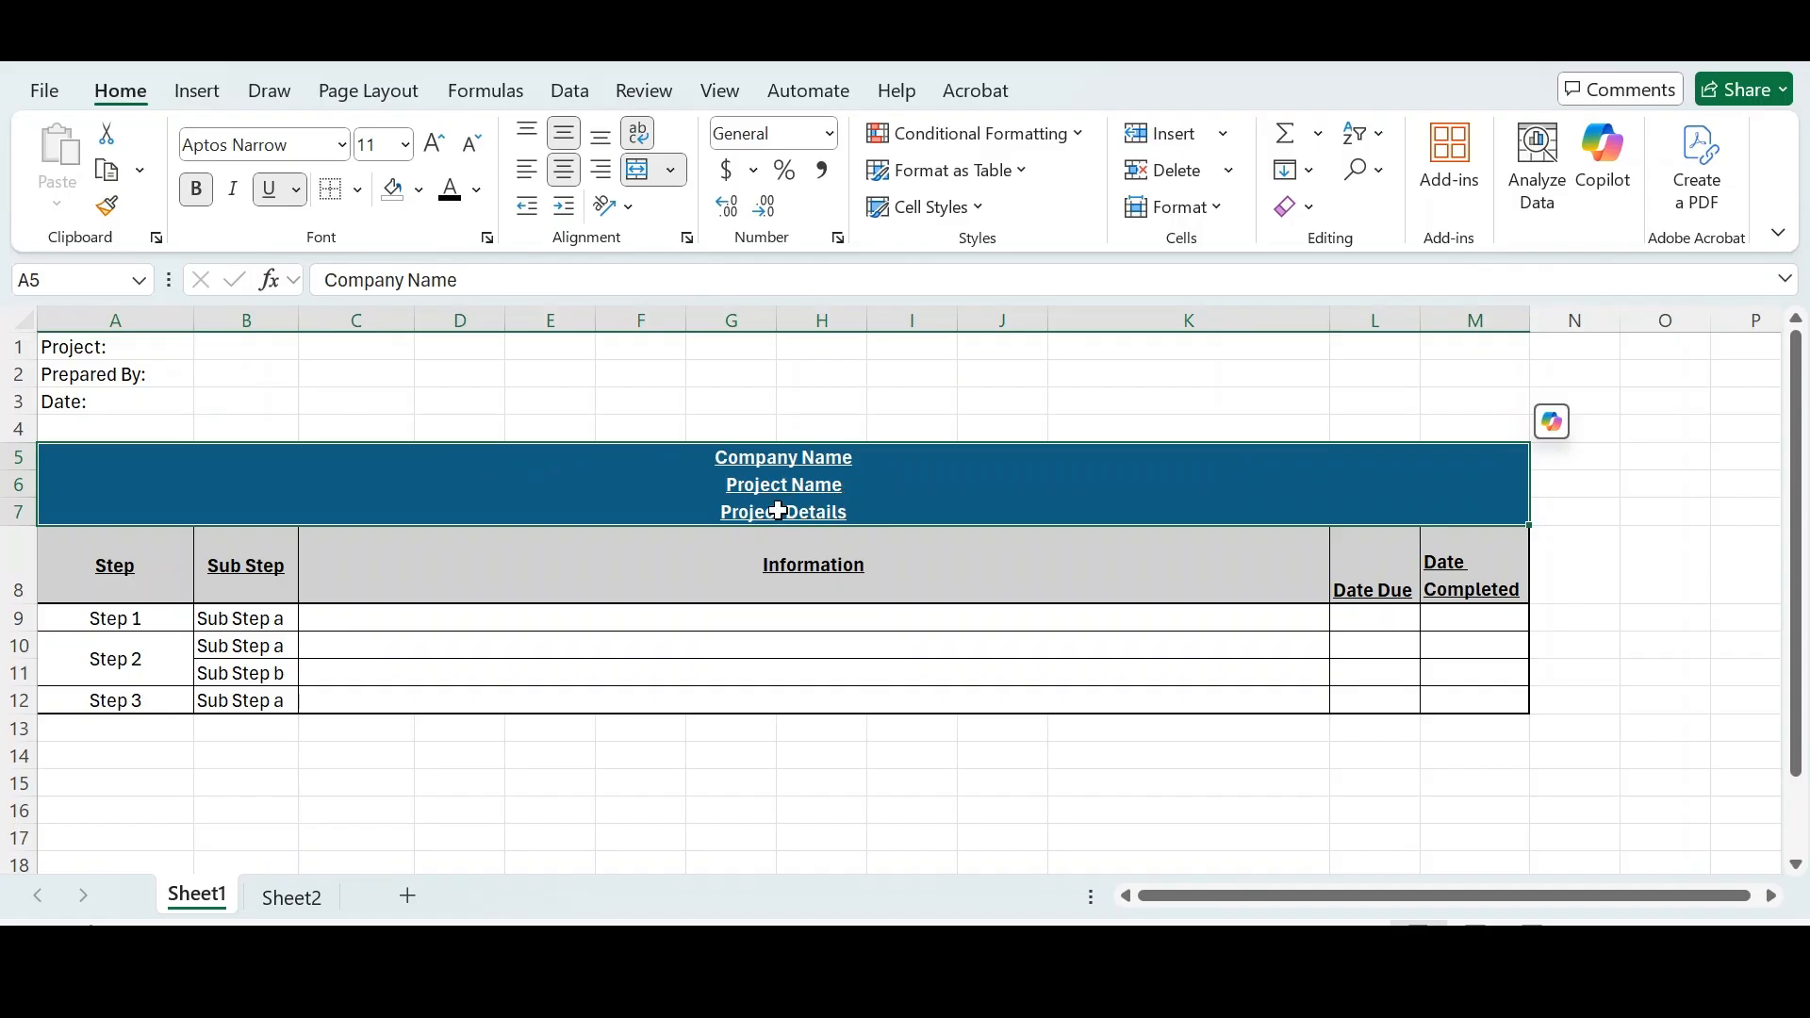
click(127, 570)
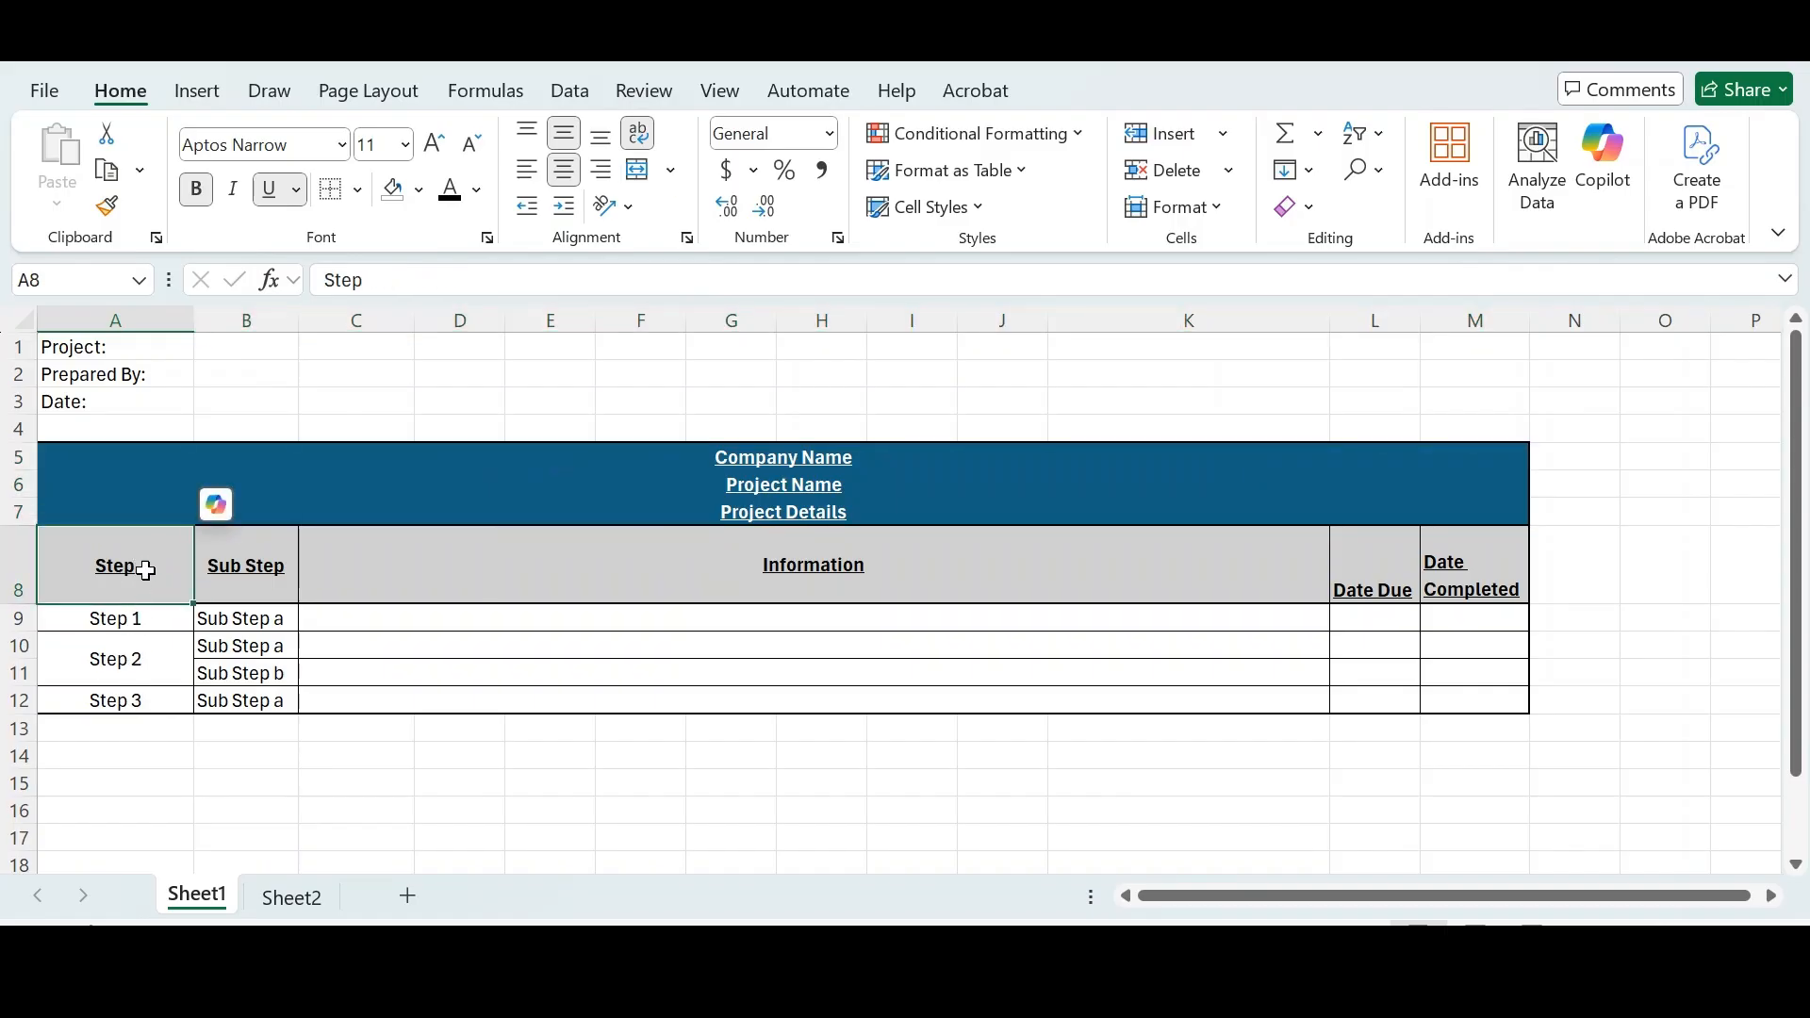
click(247, 584)
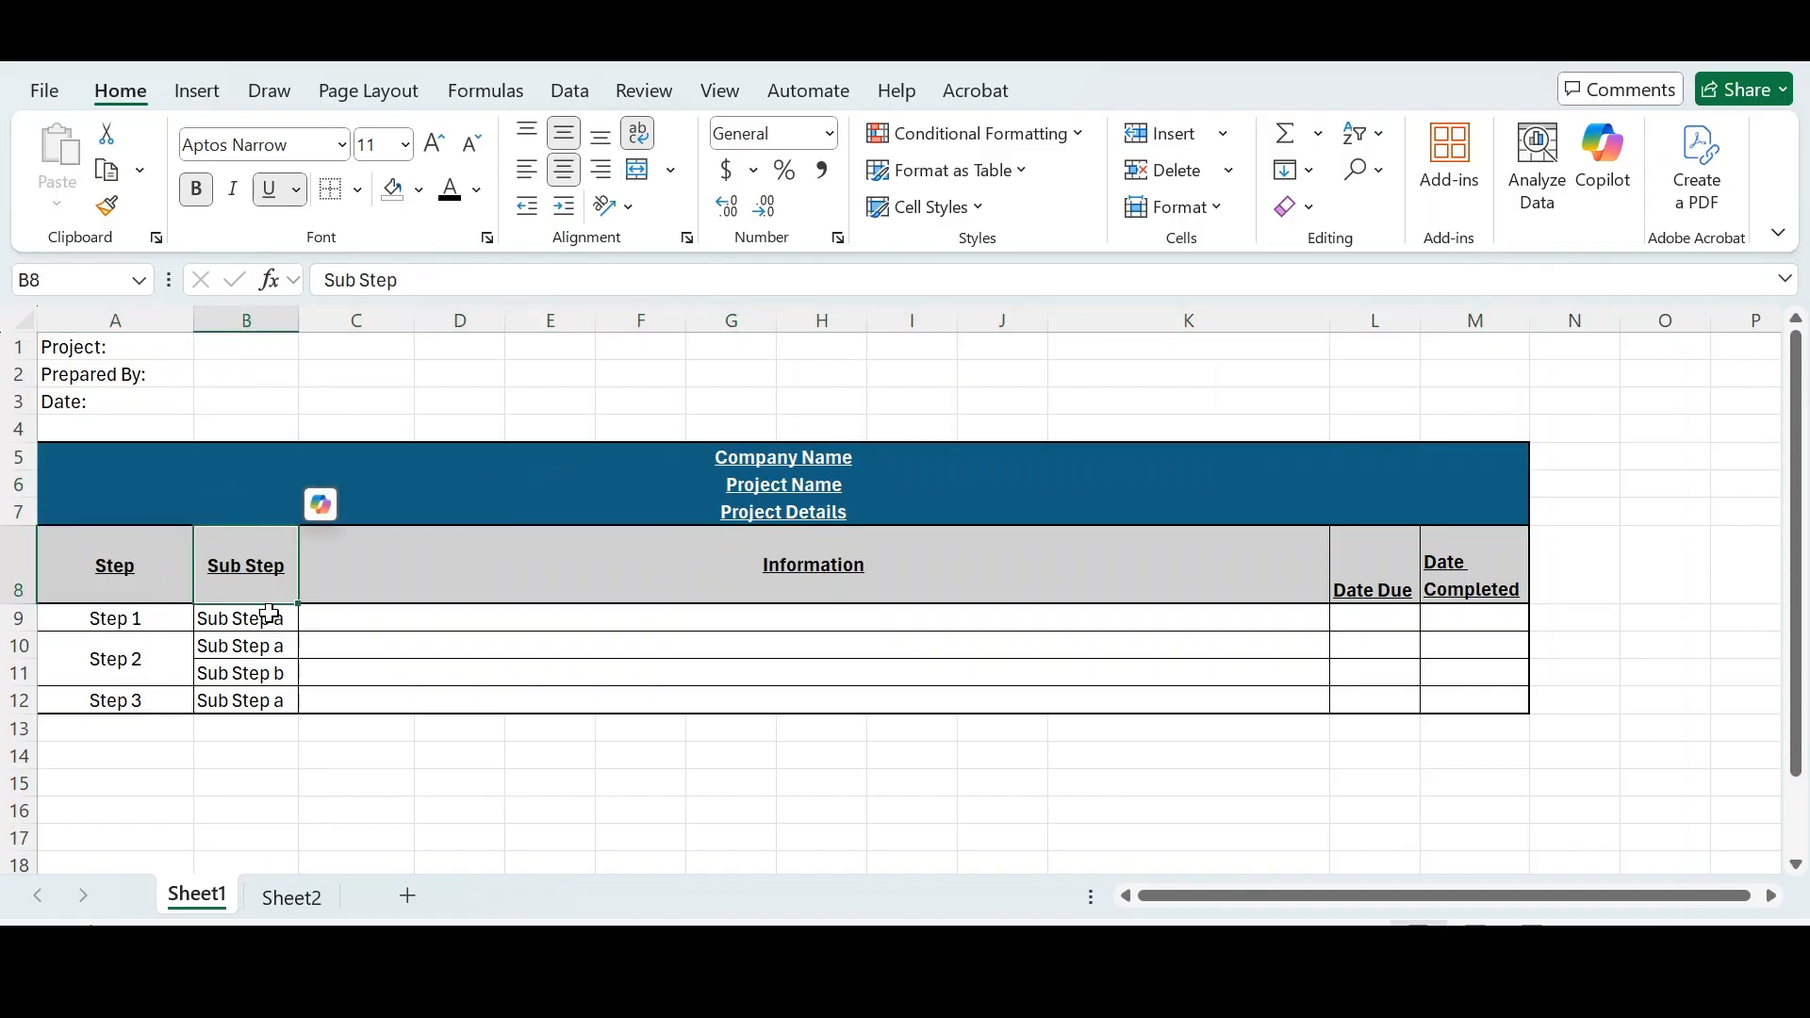
click(154, 619)
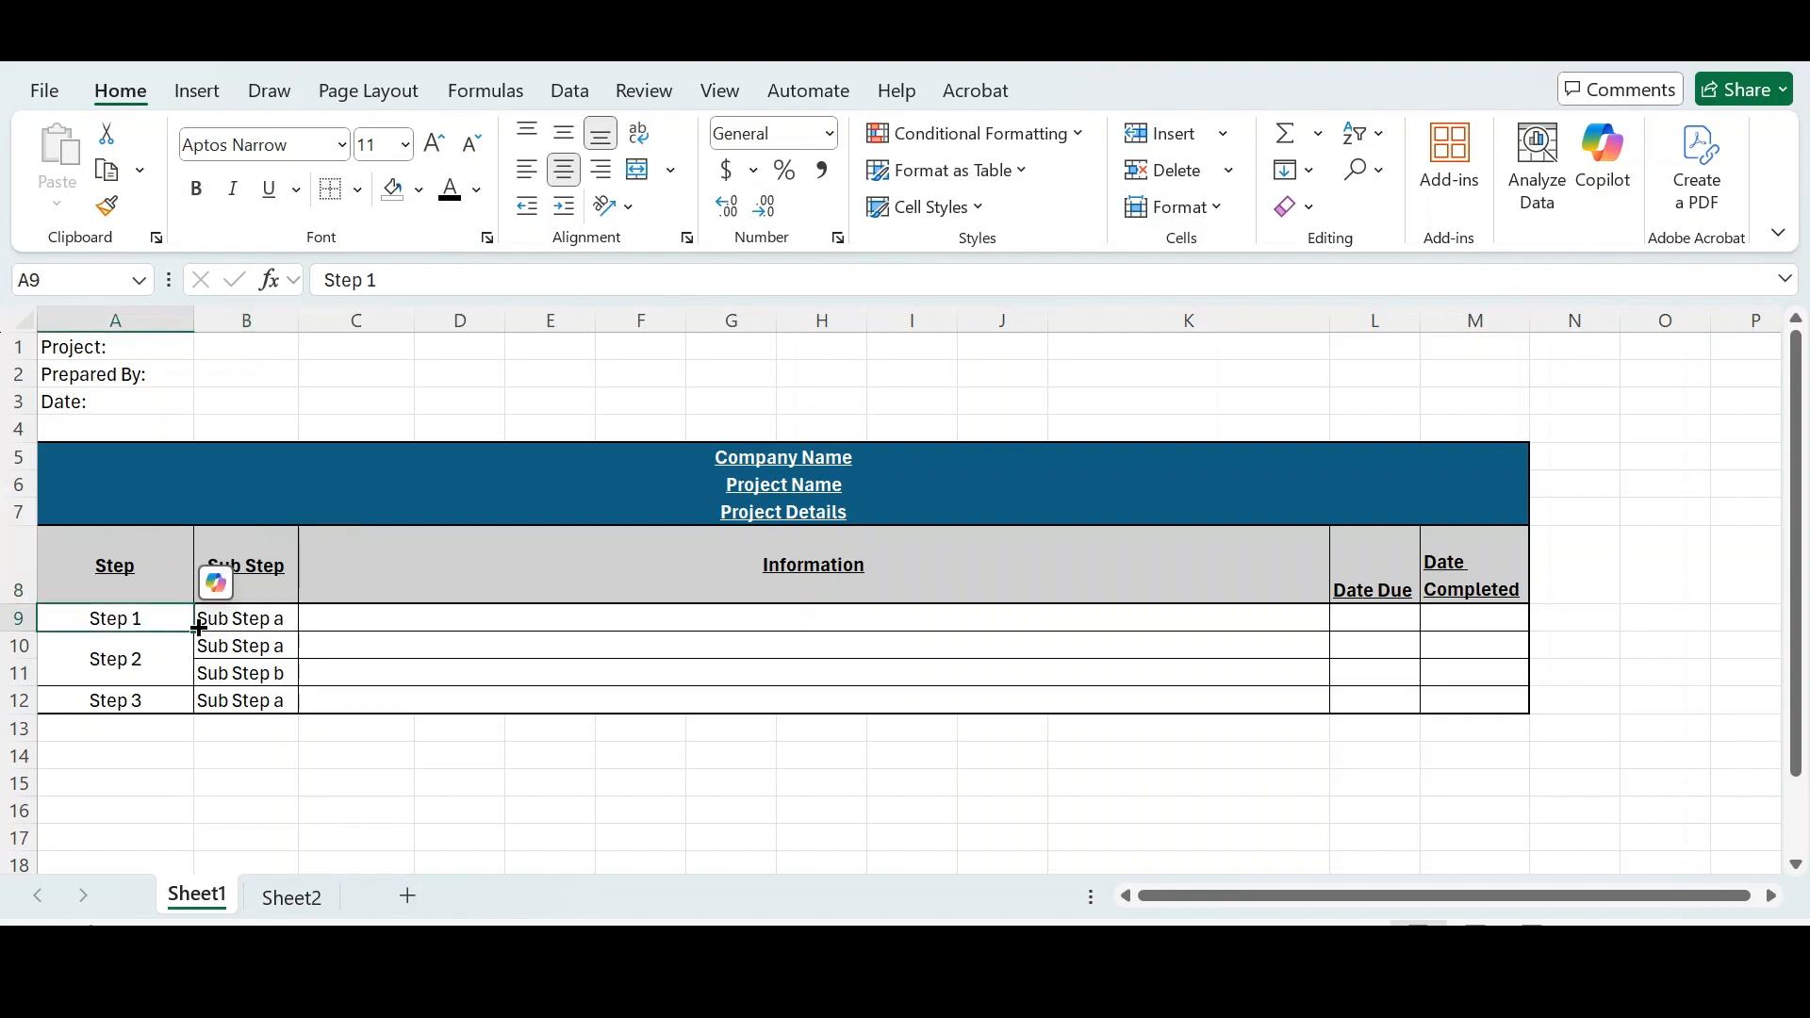
click(231, 621)
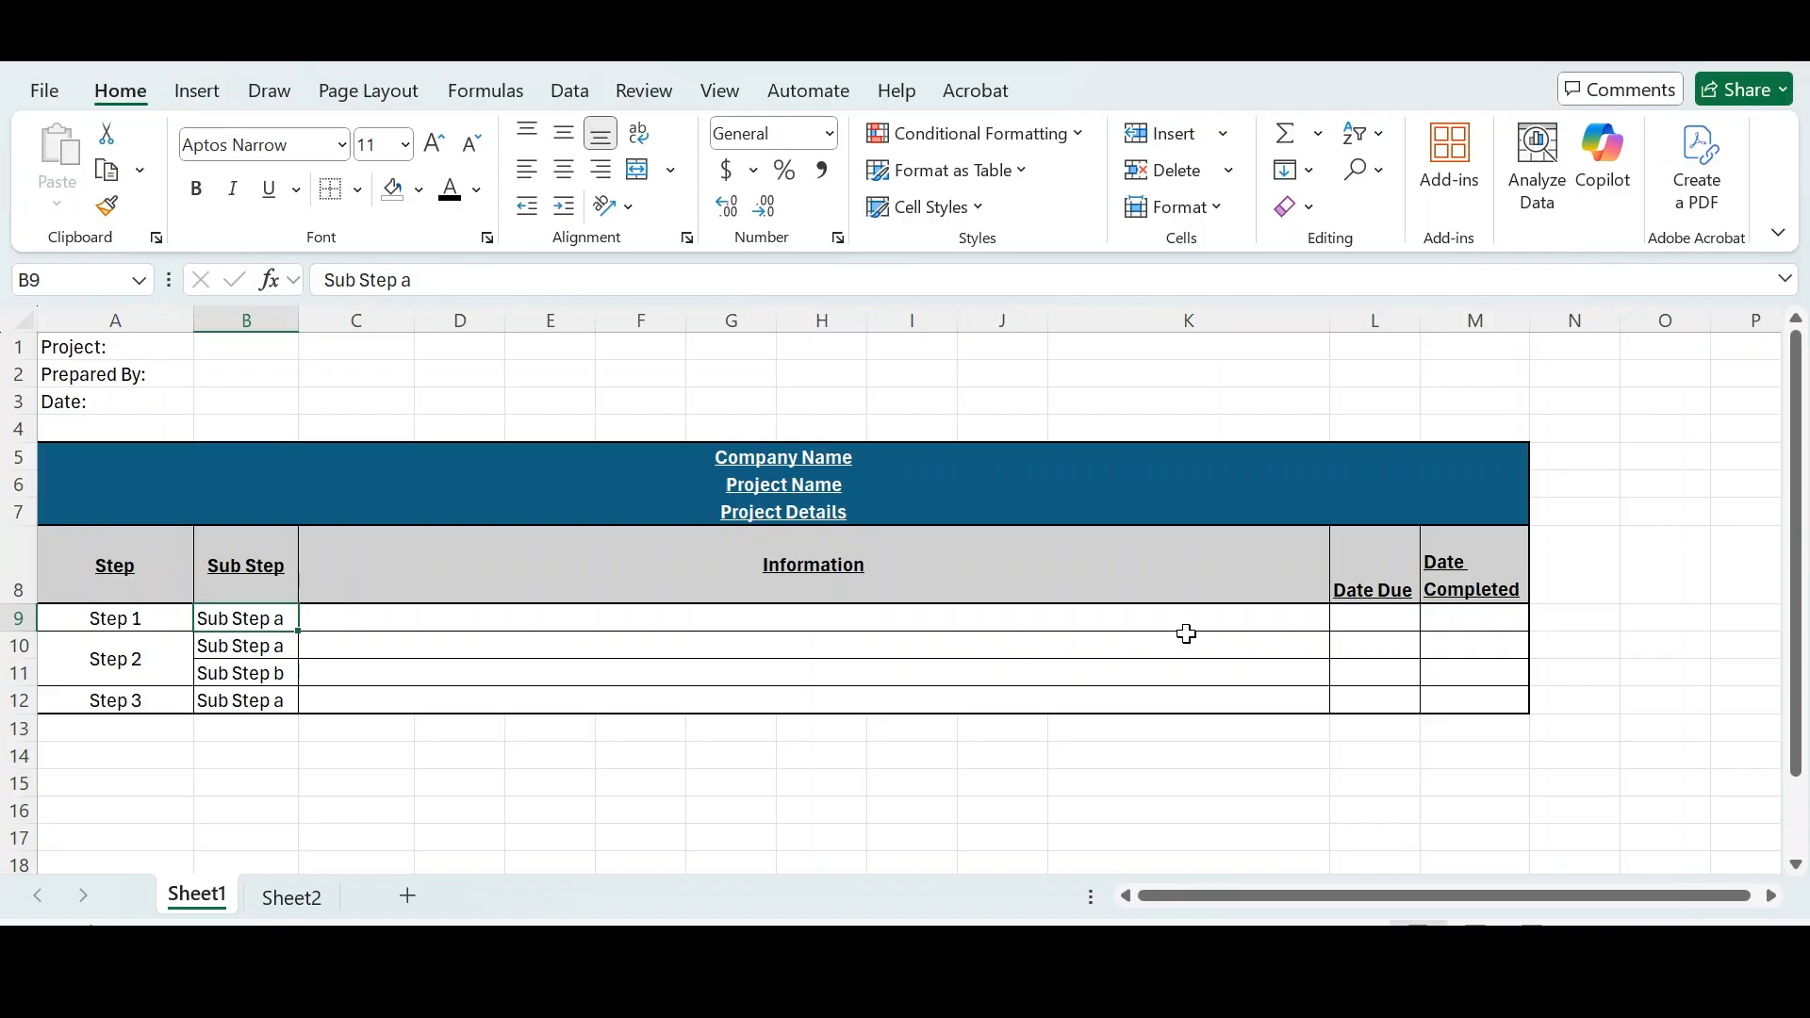
click(1089, 586)
drag(913, 619, 909, 695)
click(909, 695)
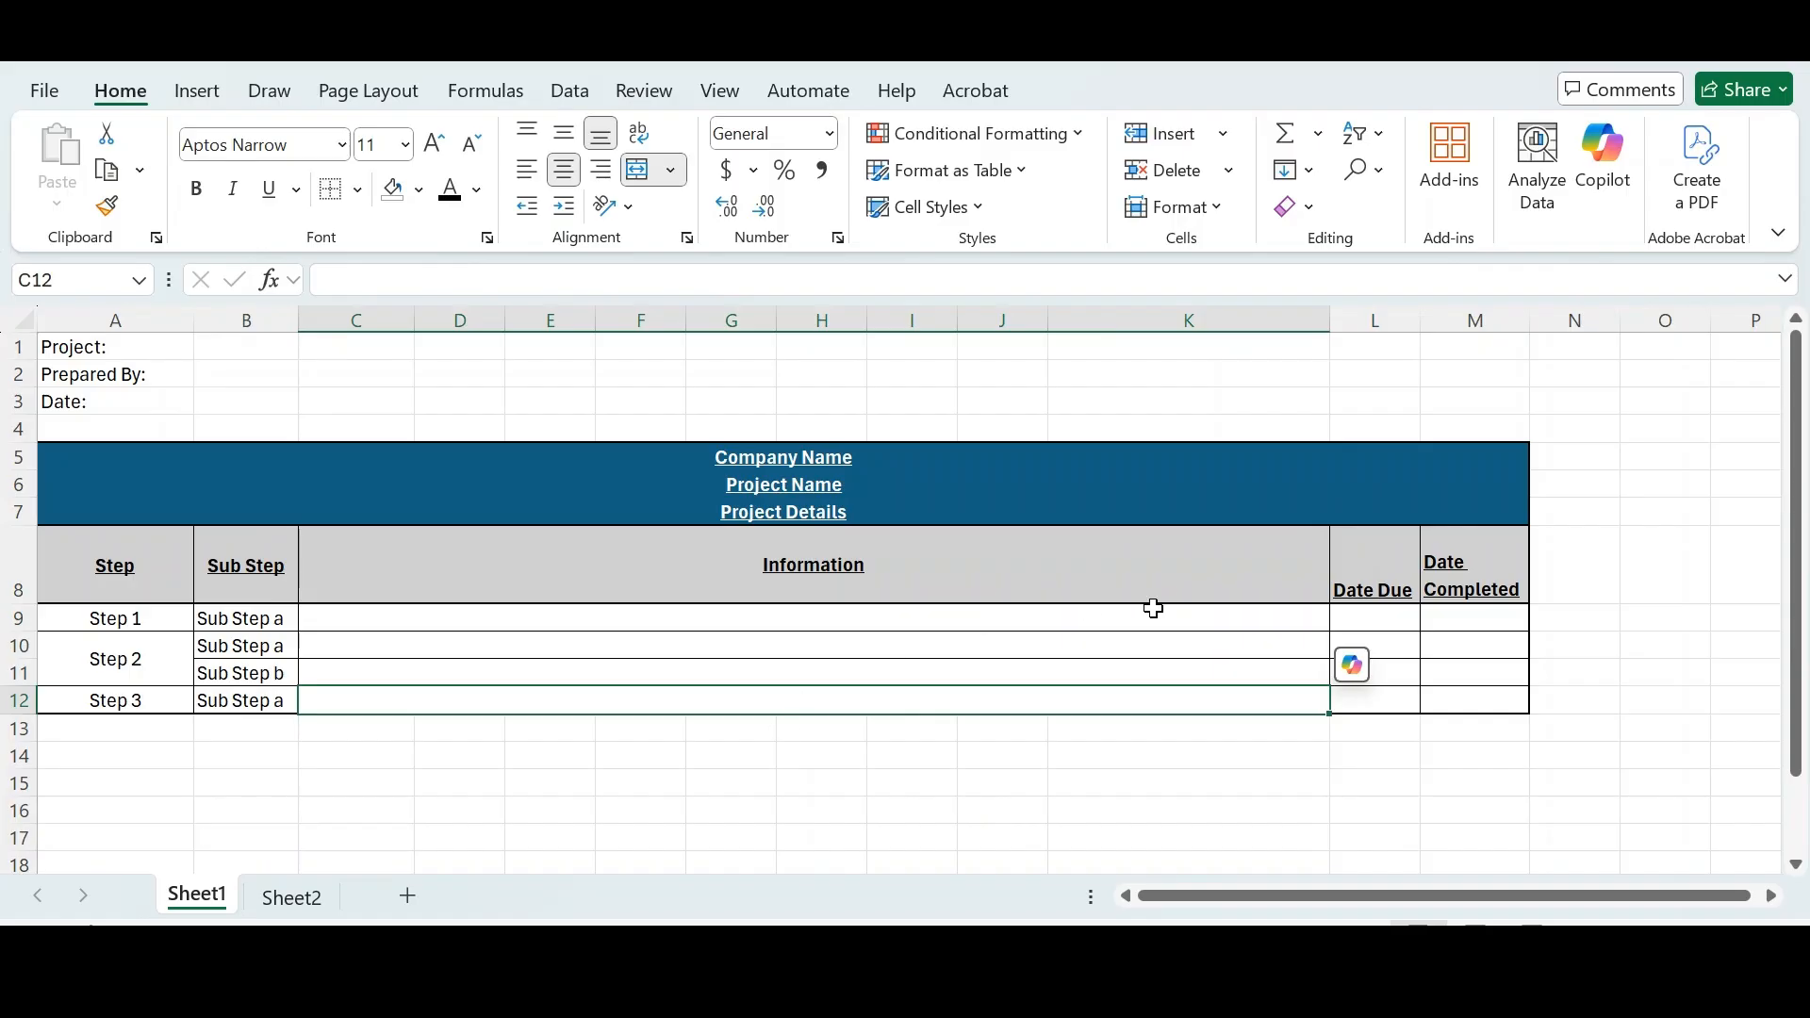
click(1367, 564)
click(1486, 567)
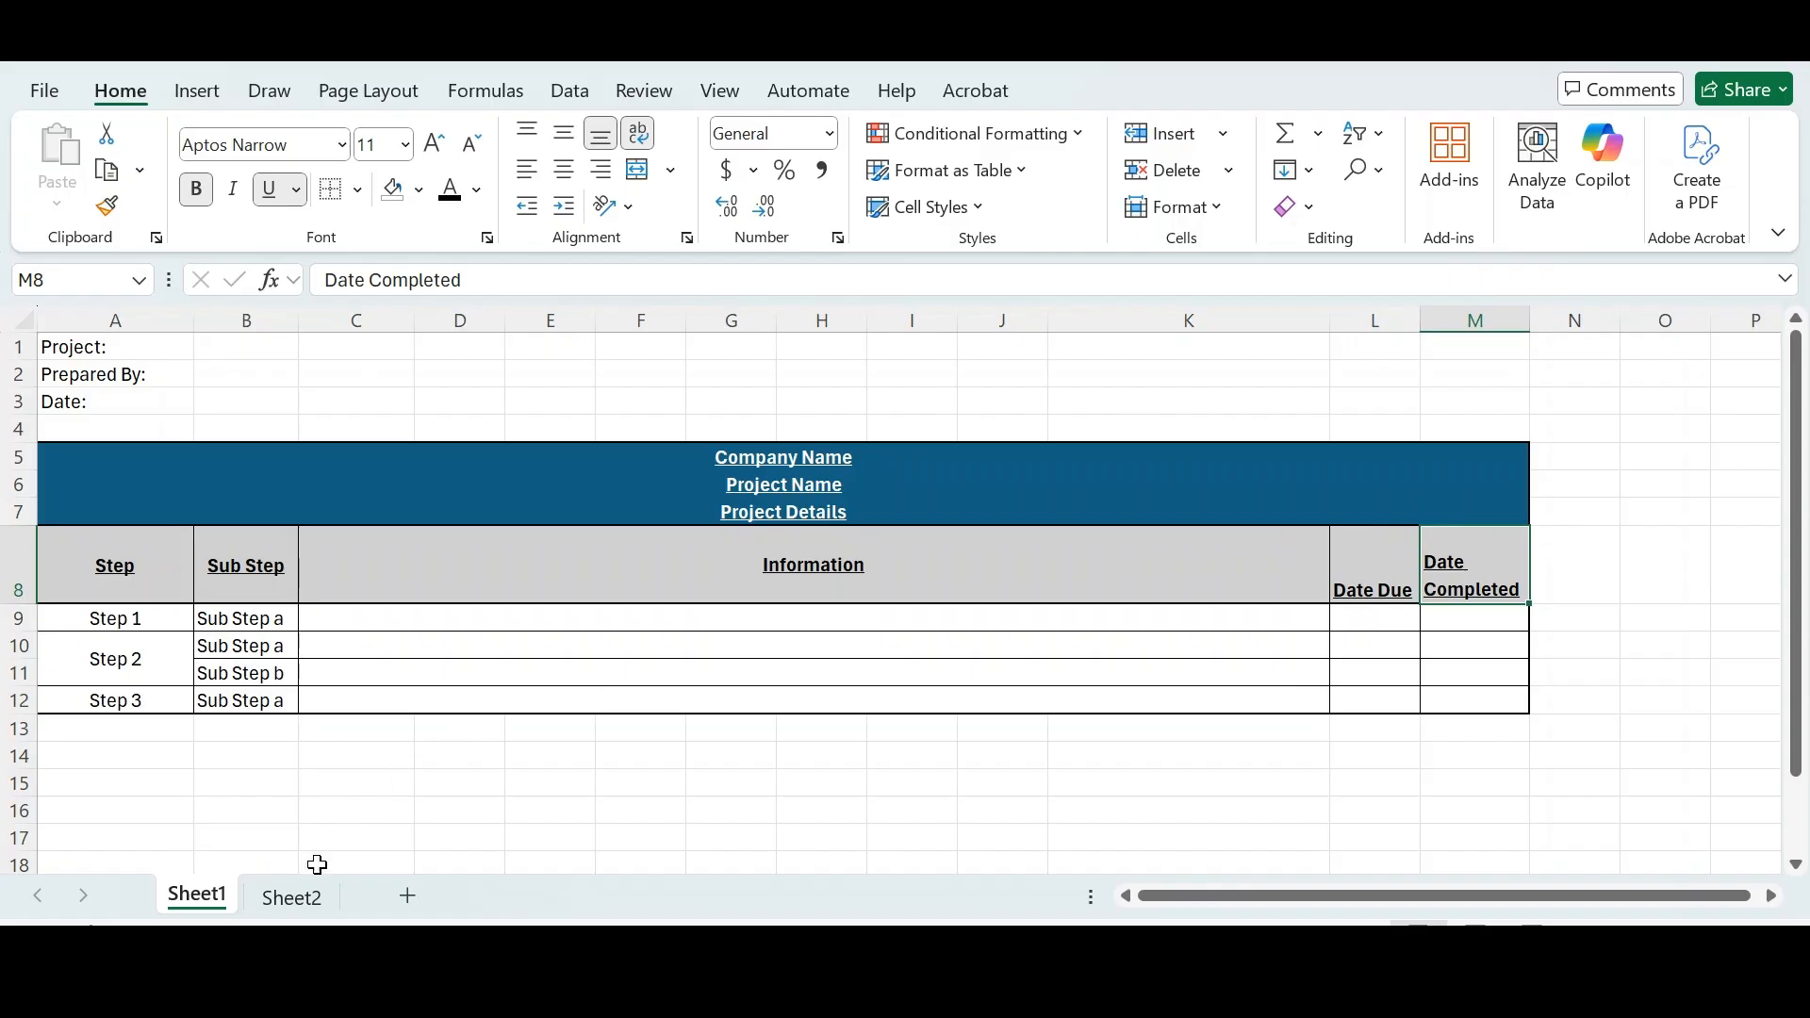
- Compare the formatted Sheet1 template with the unformatted copy on Sheet2
click(314, 898)
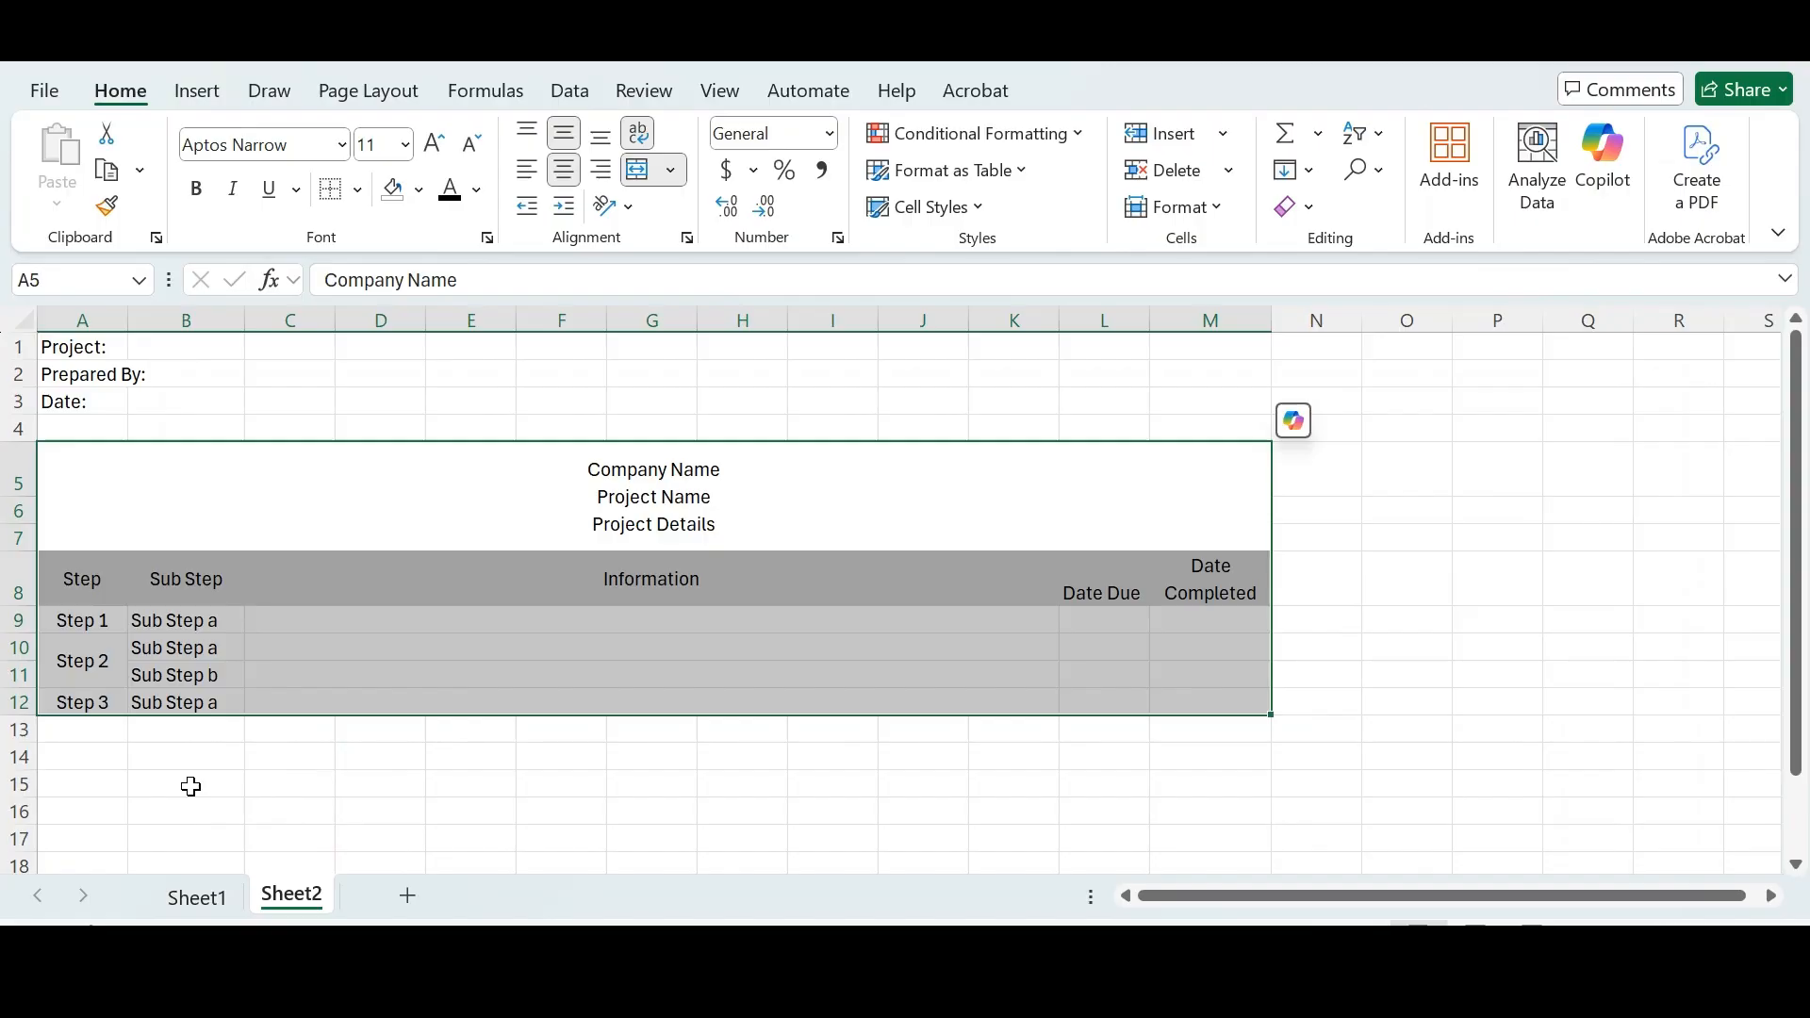
click(191, 787)
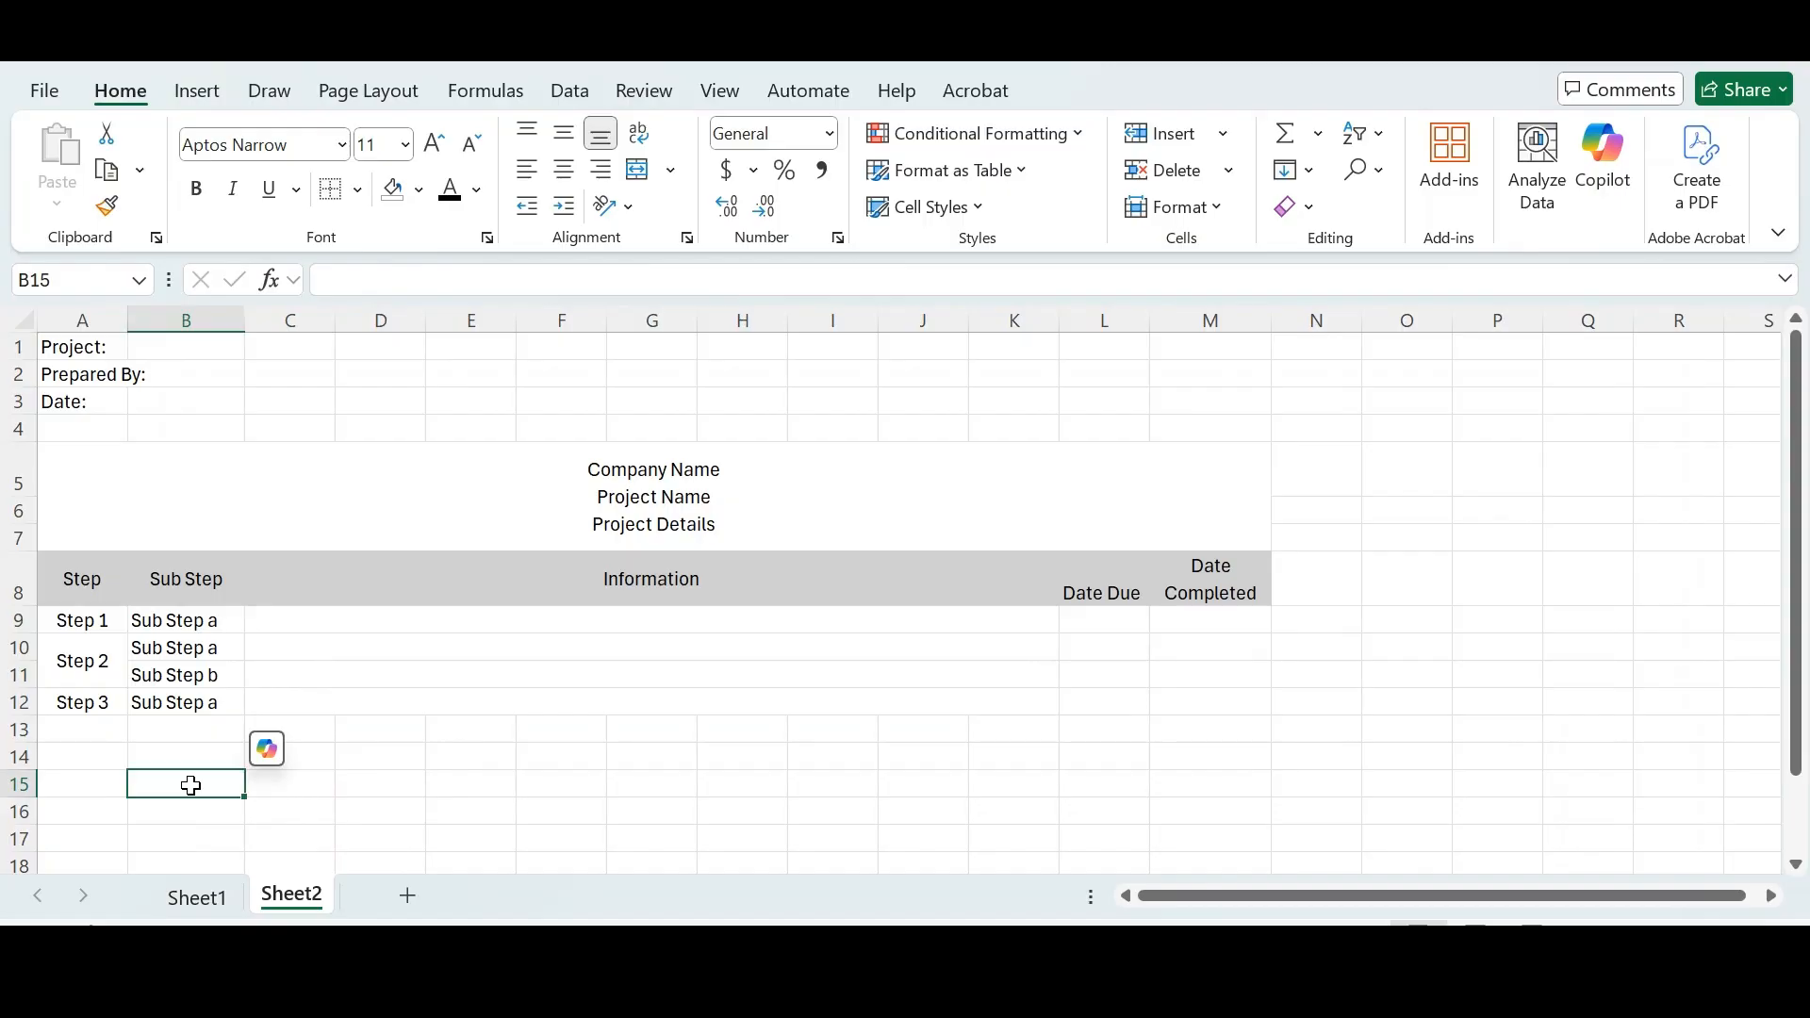
click(219, 896)
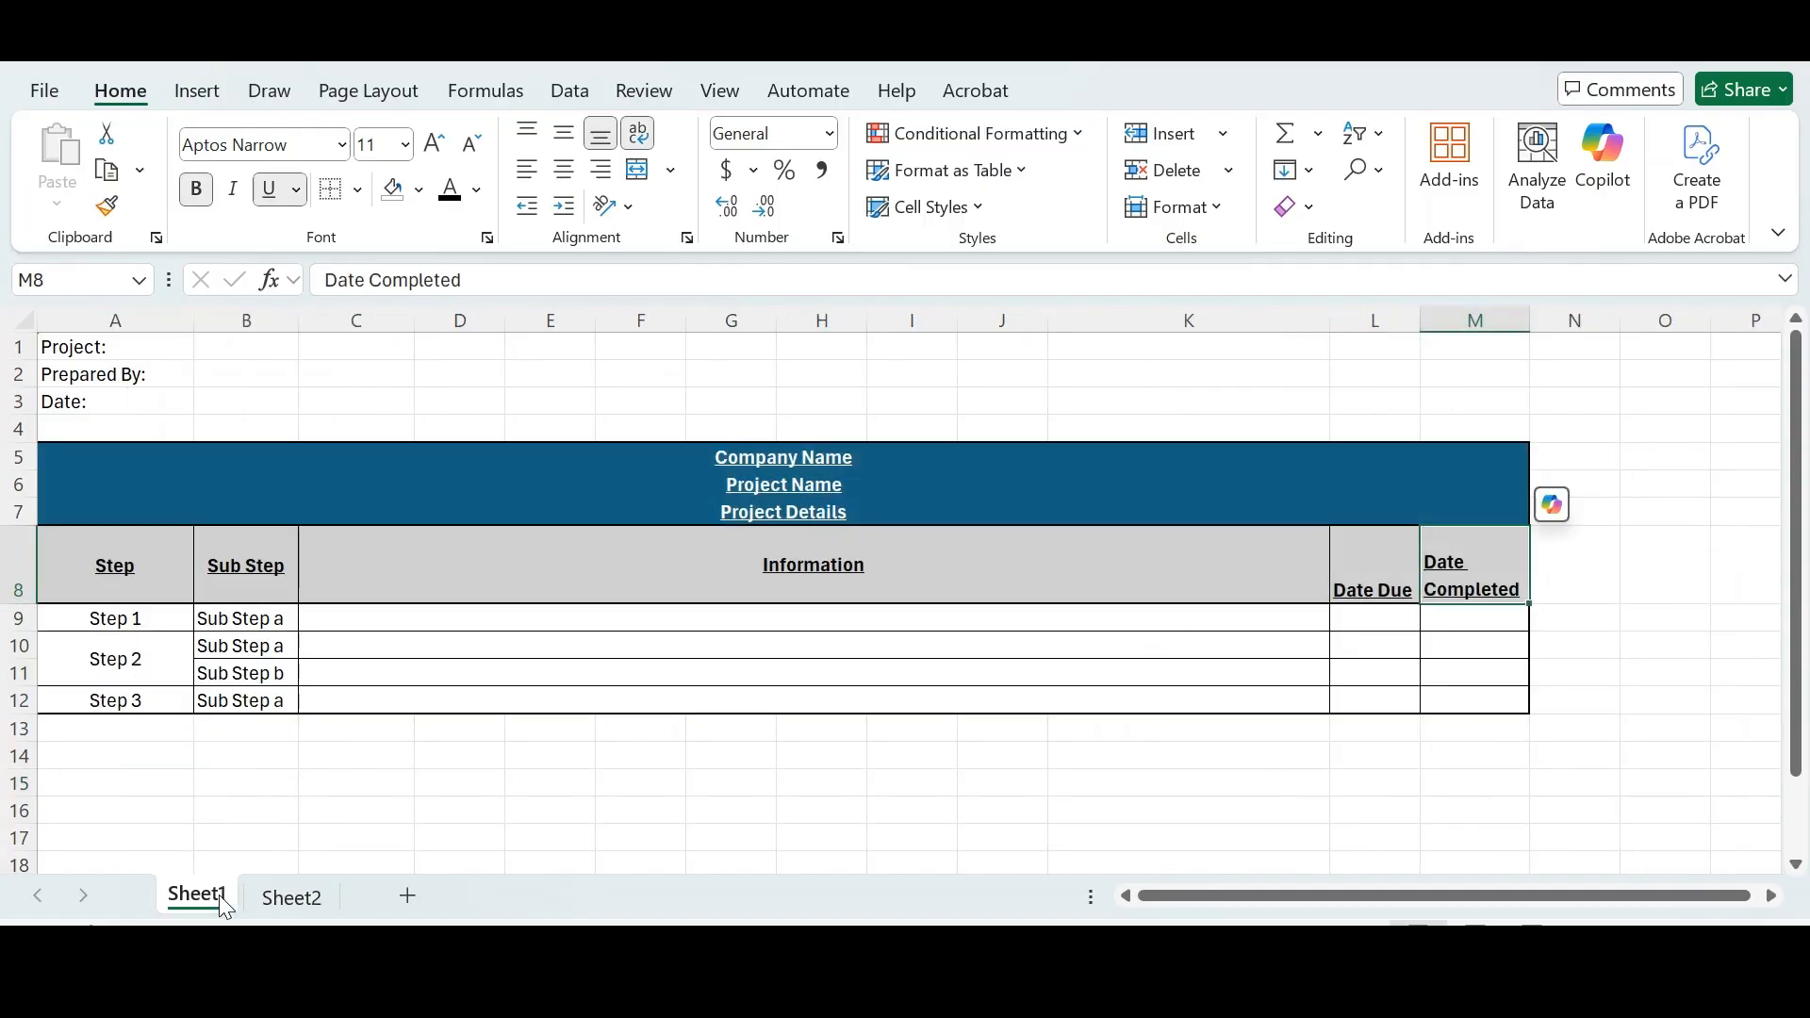
click(285, 900)
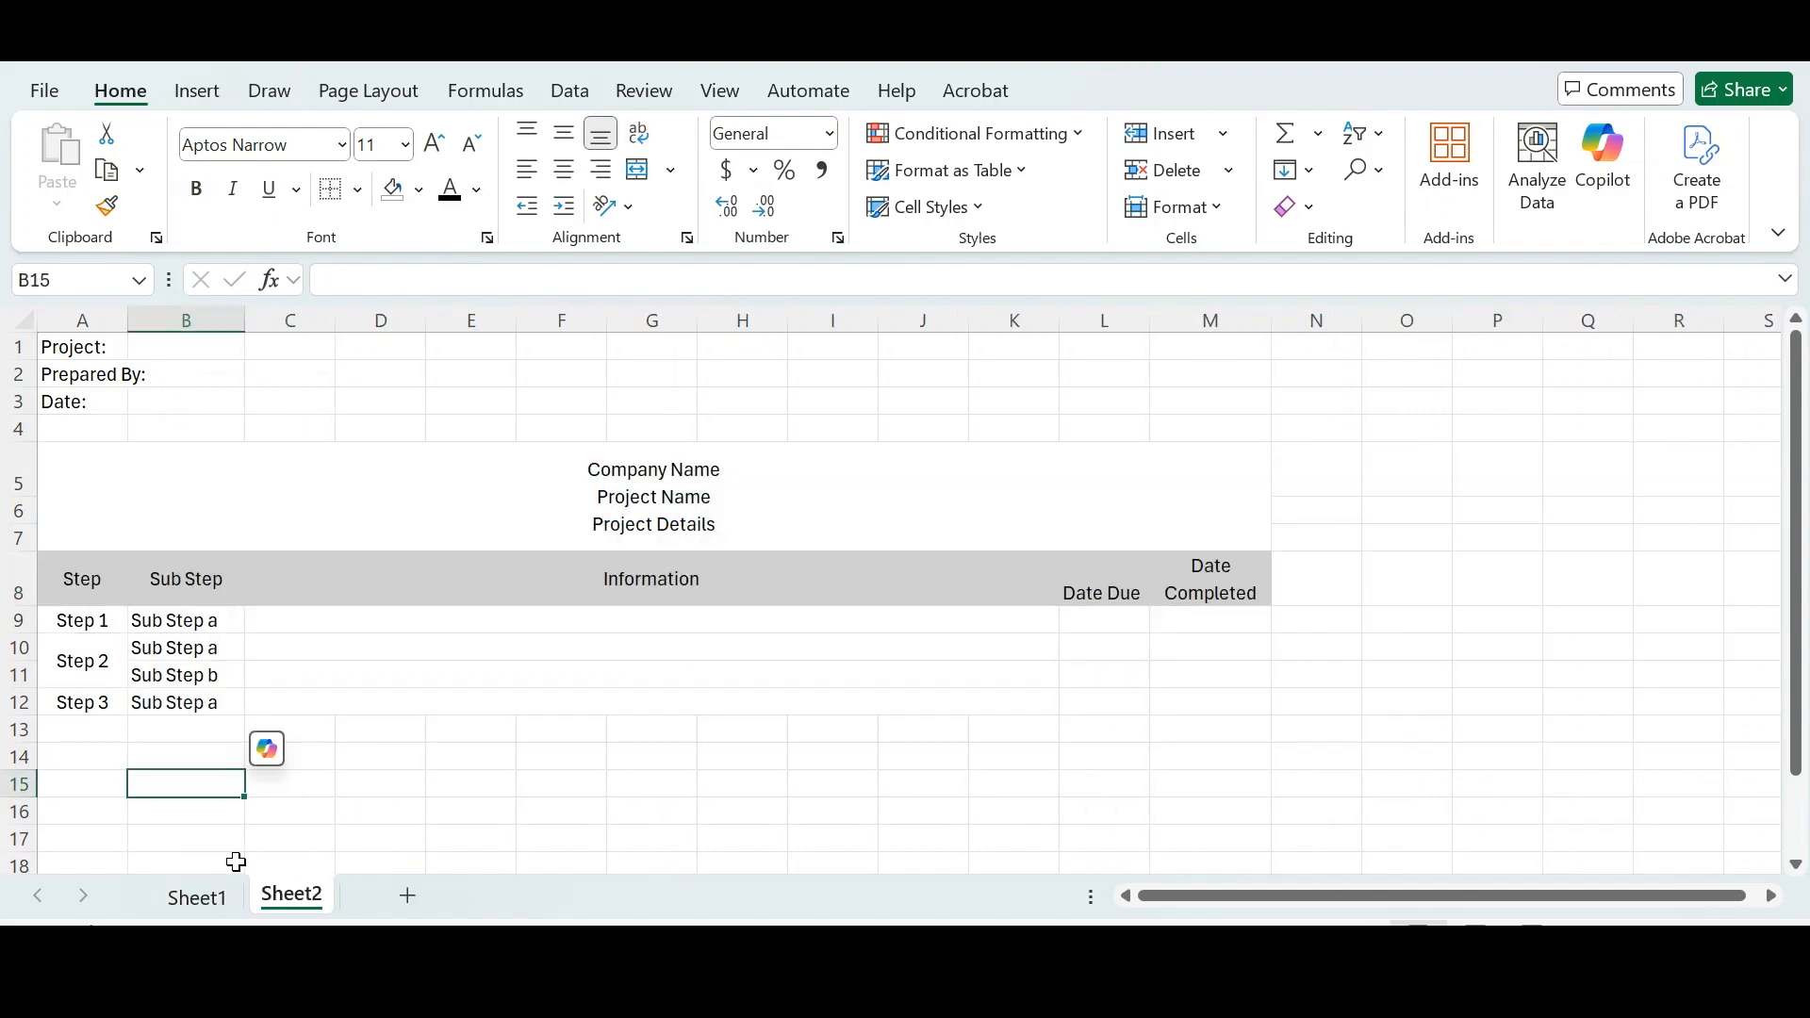
click(225, 892)
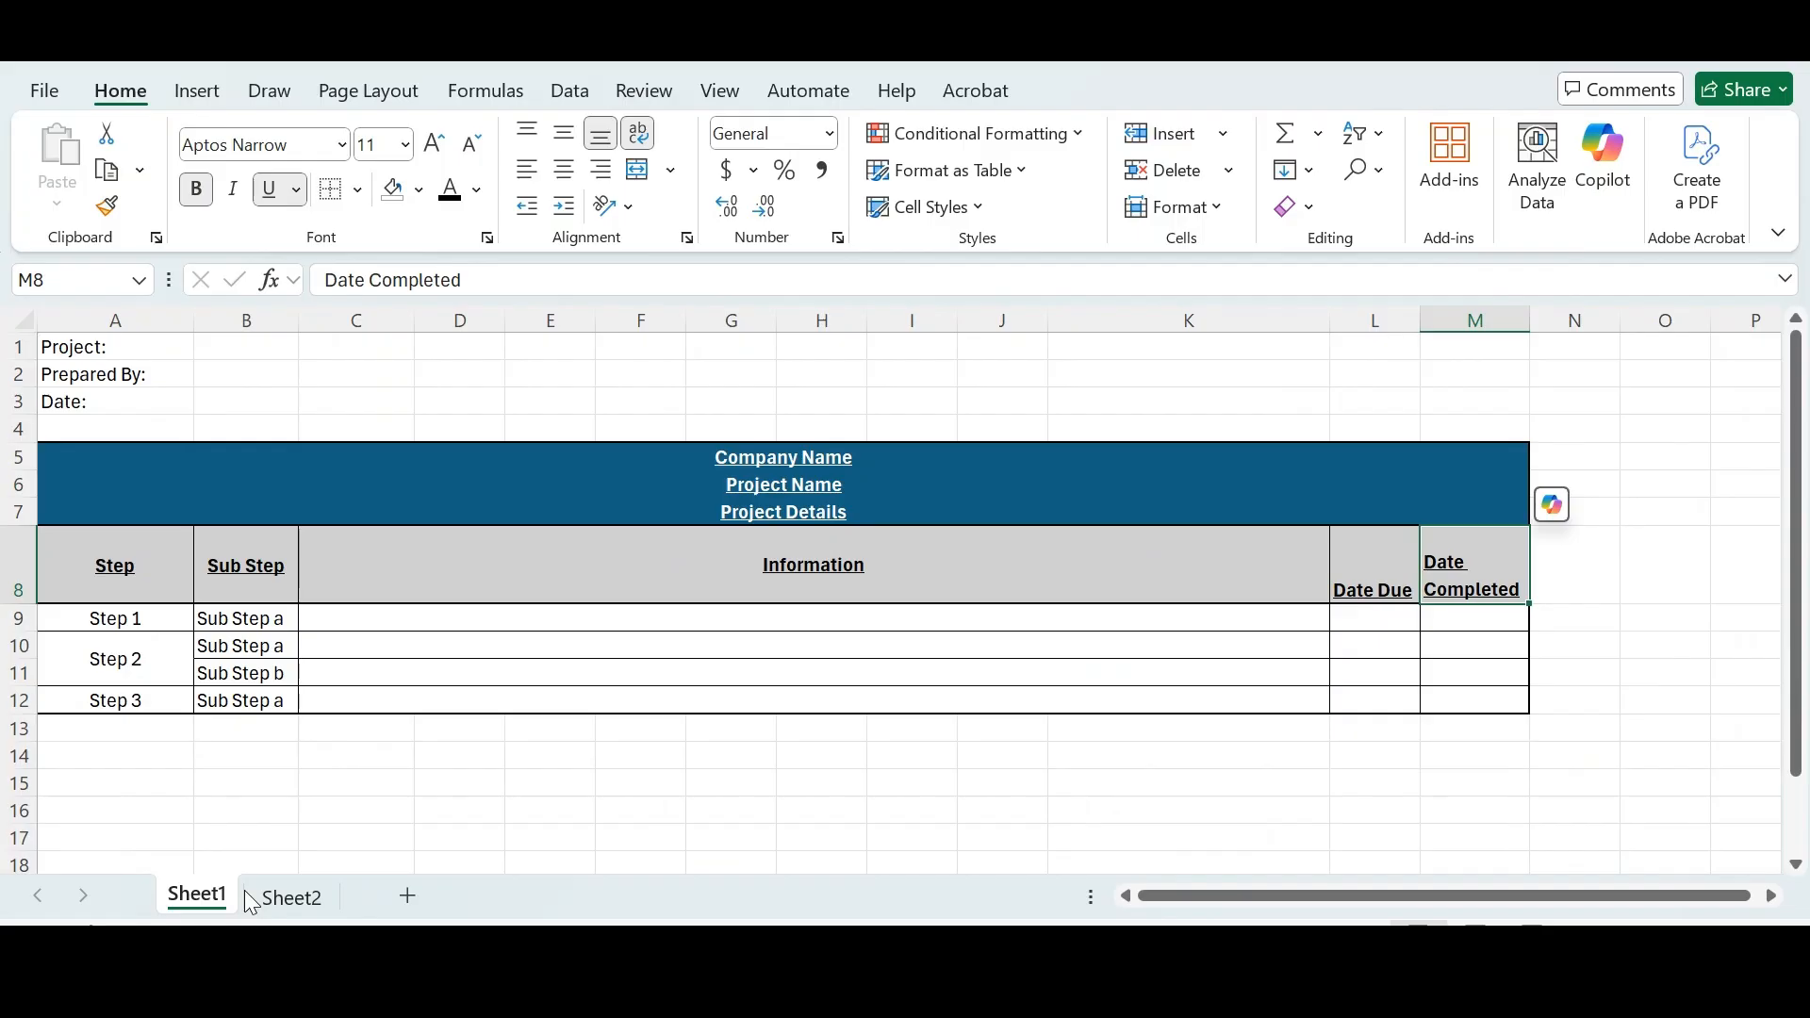
click(274, 903)
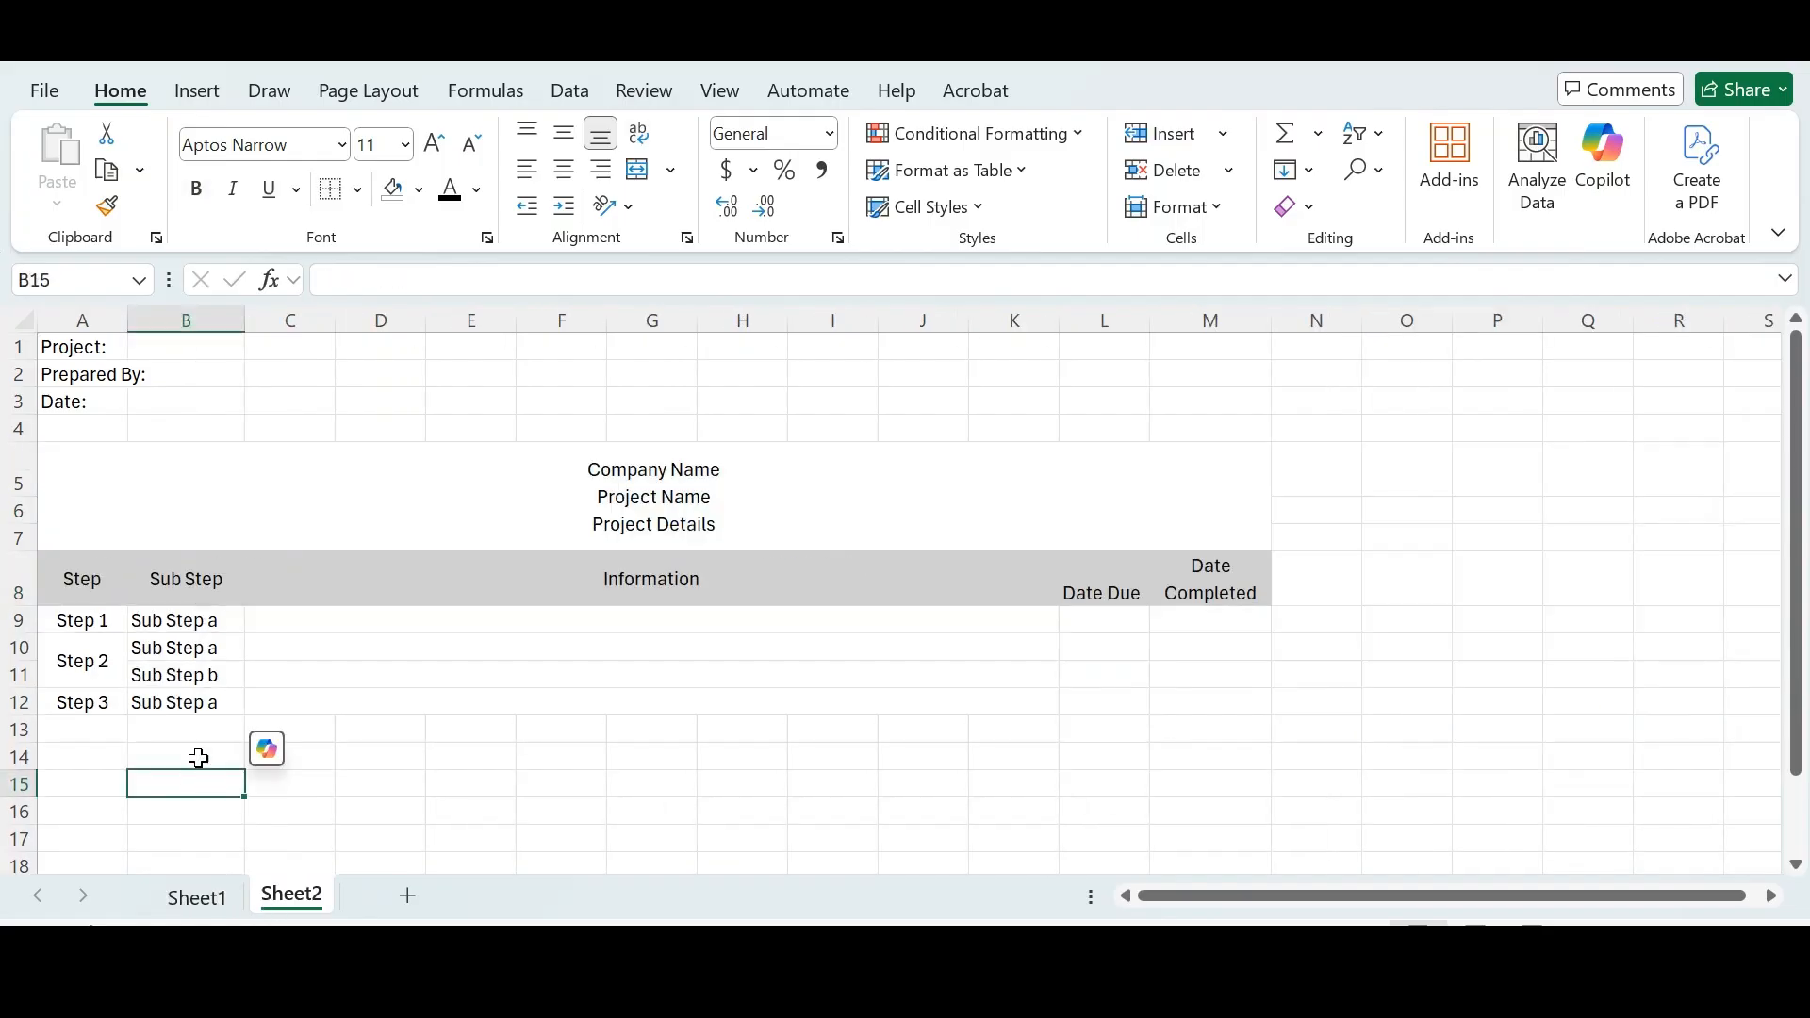
- Fill the merged title block on Sheet2 with the dark blue theme colour
click(109, 509)
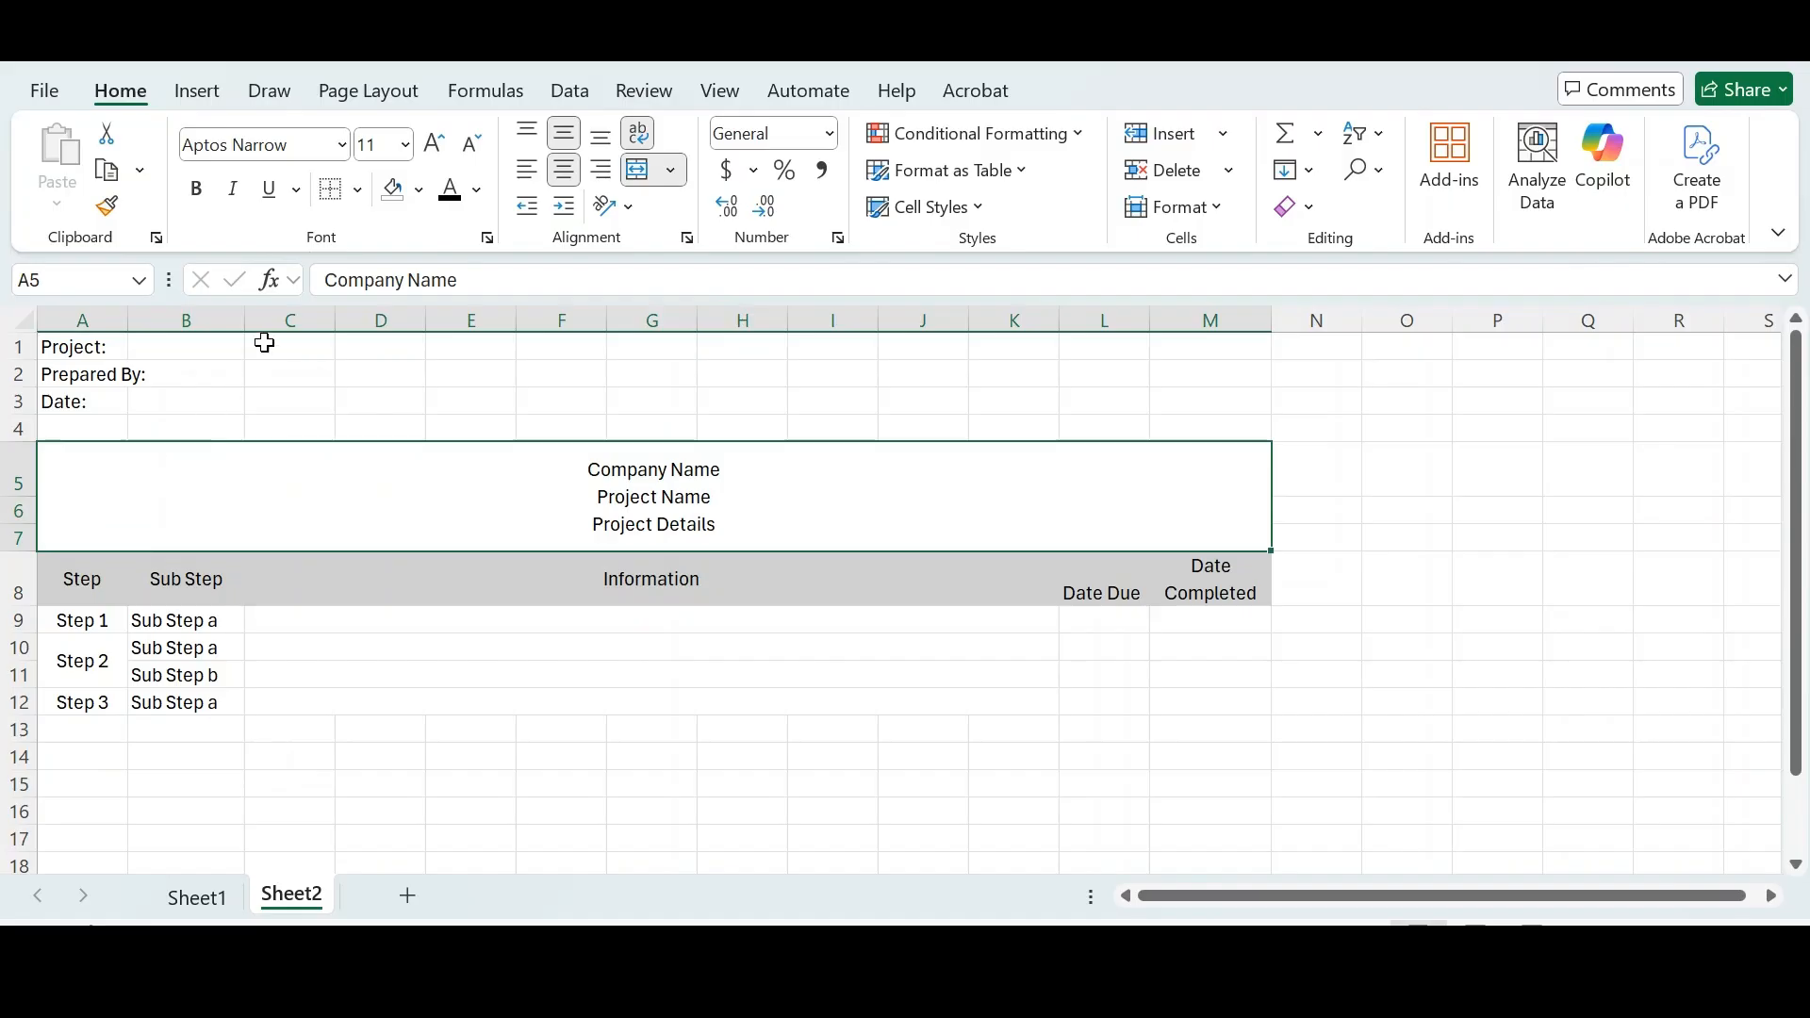
click(419, 189)
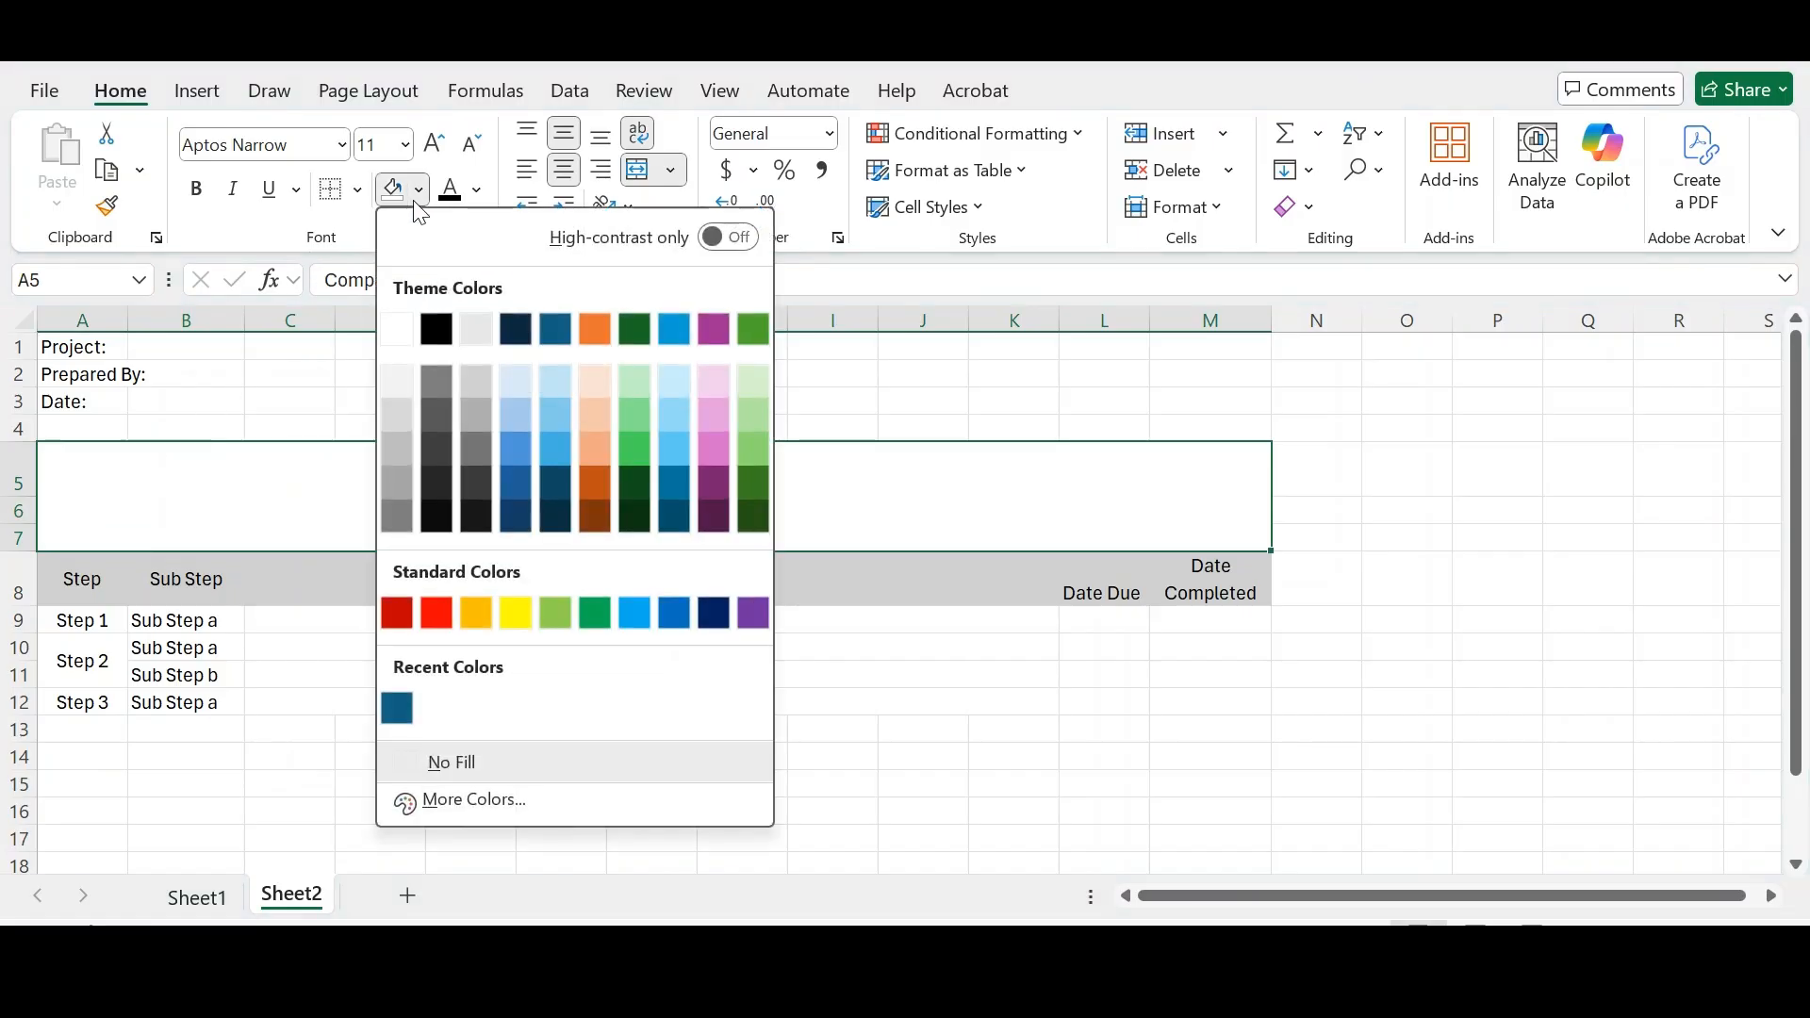
click(560, 337)
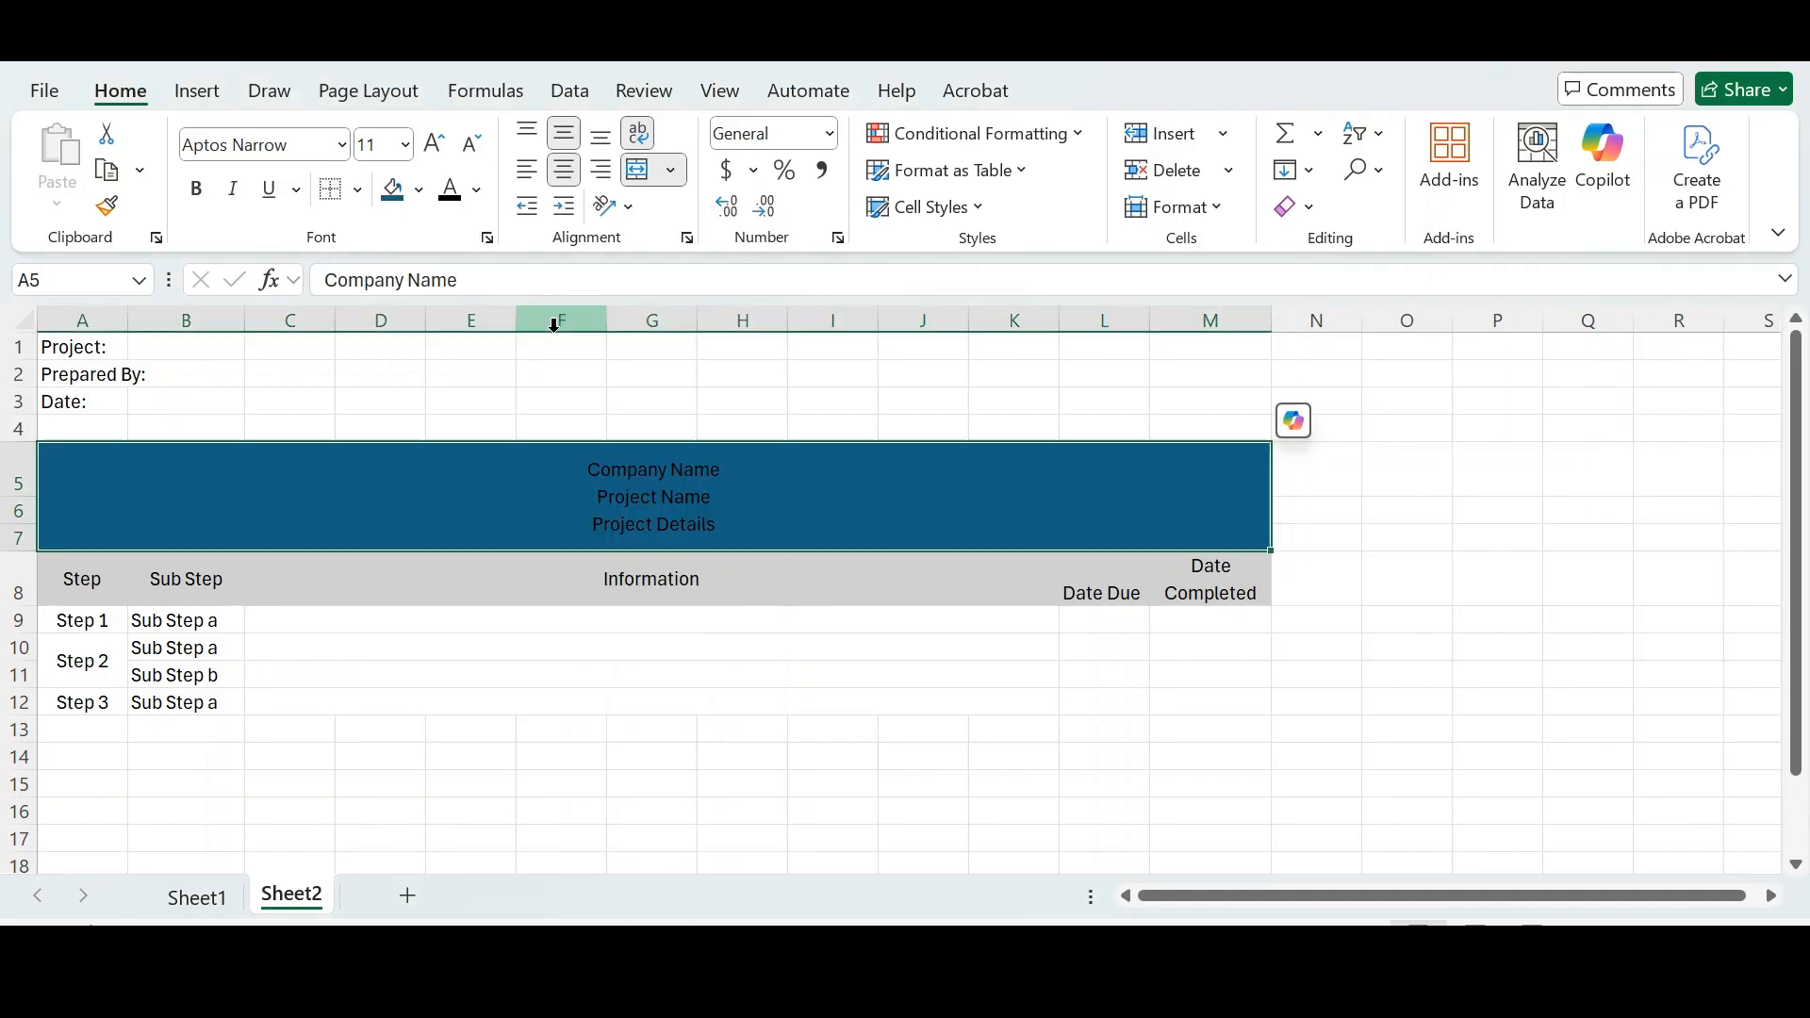
- Check the title block's fill colour values in the custom colours dialog and reapply the same theme blue
click(537, 408)
click(470, 480)
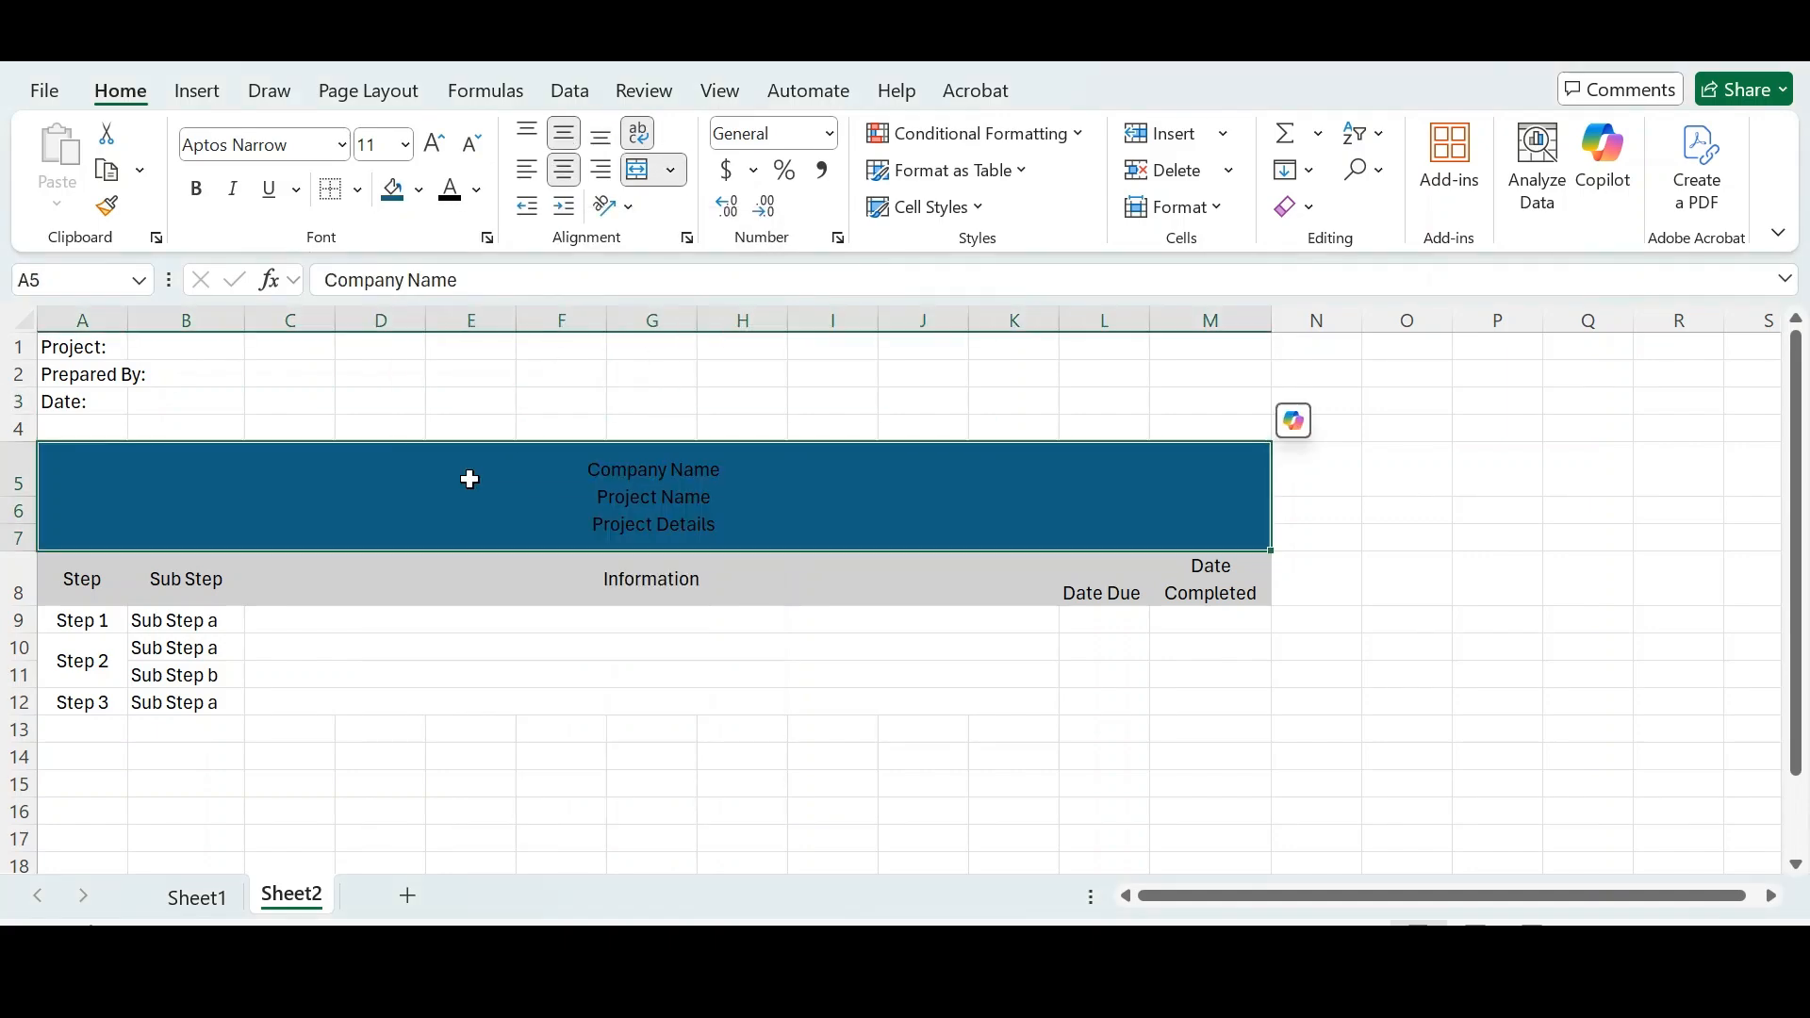
click(420, 189)
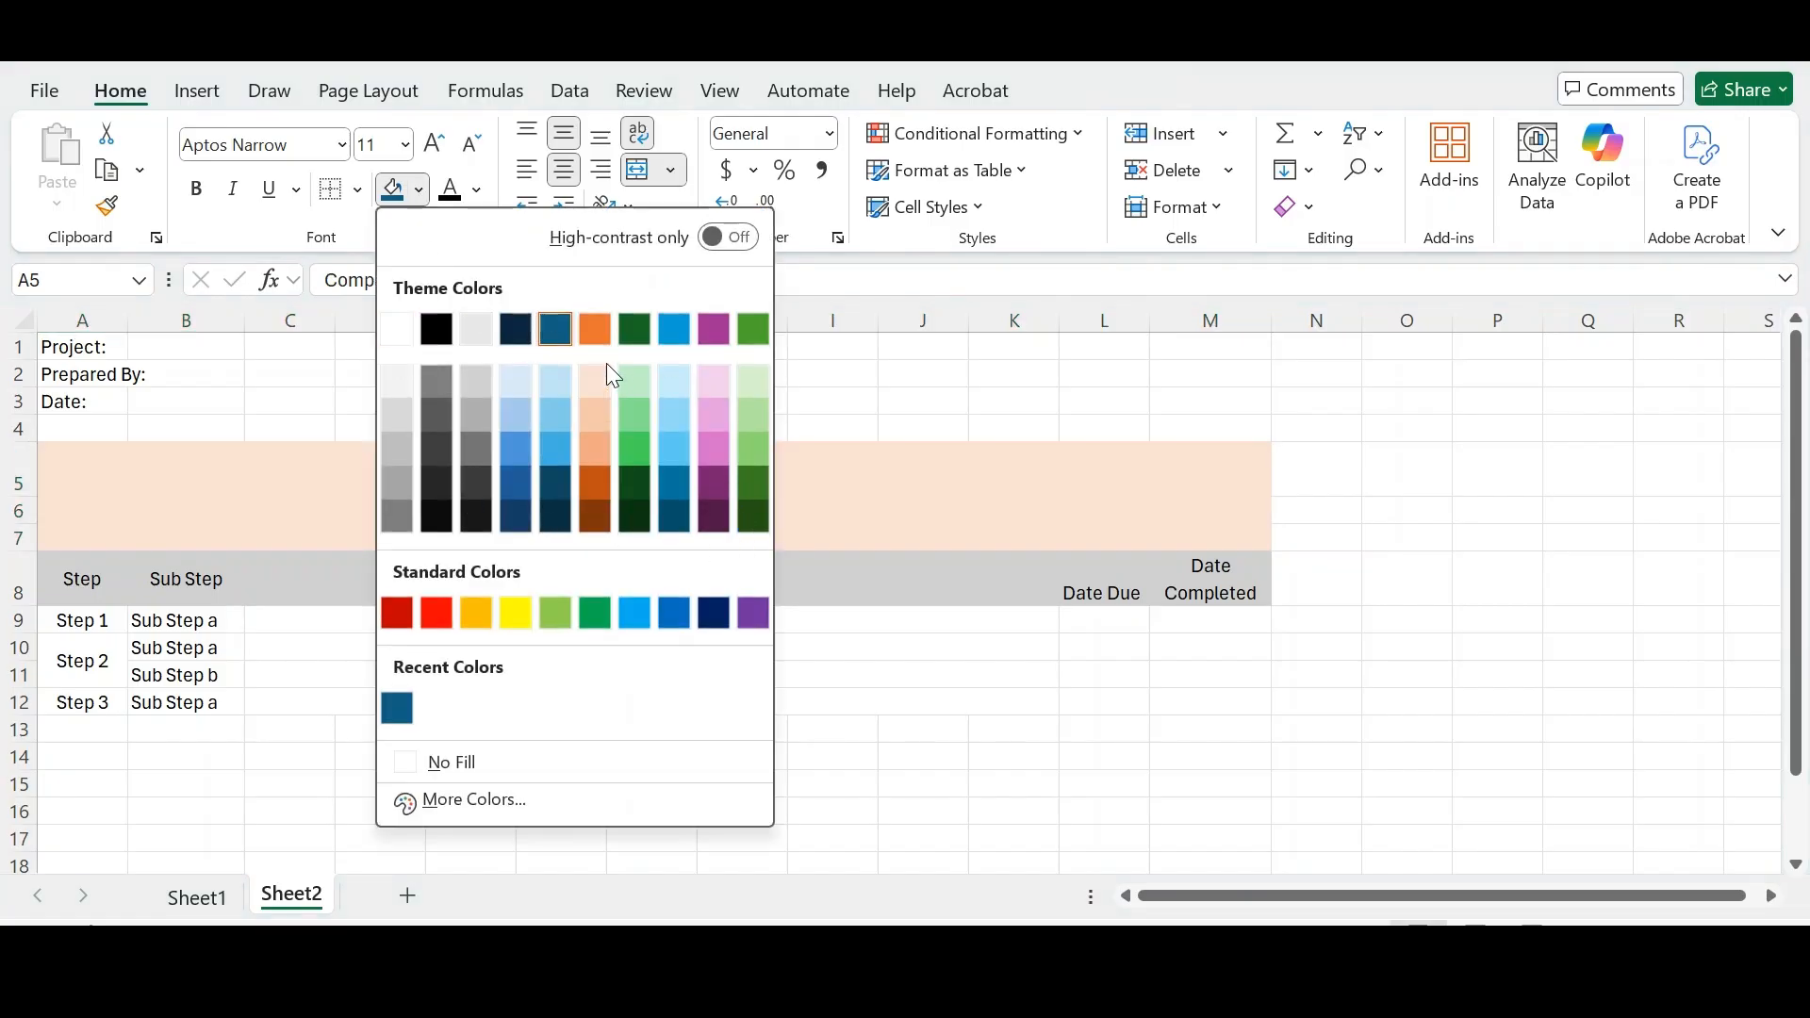
click(471, 800)
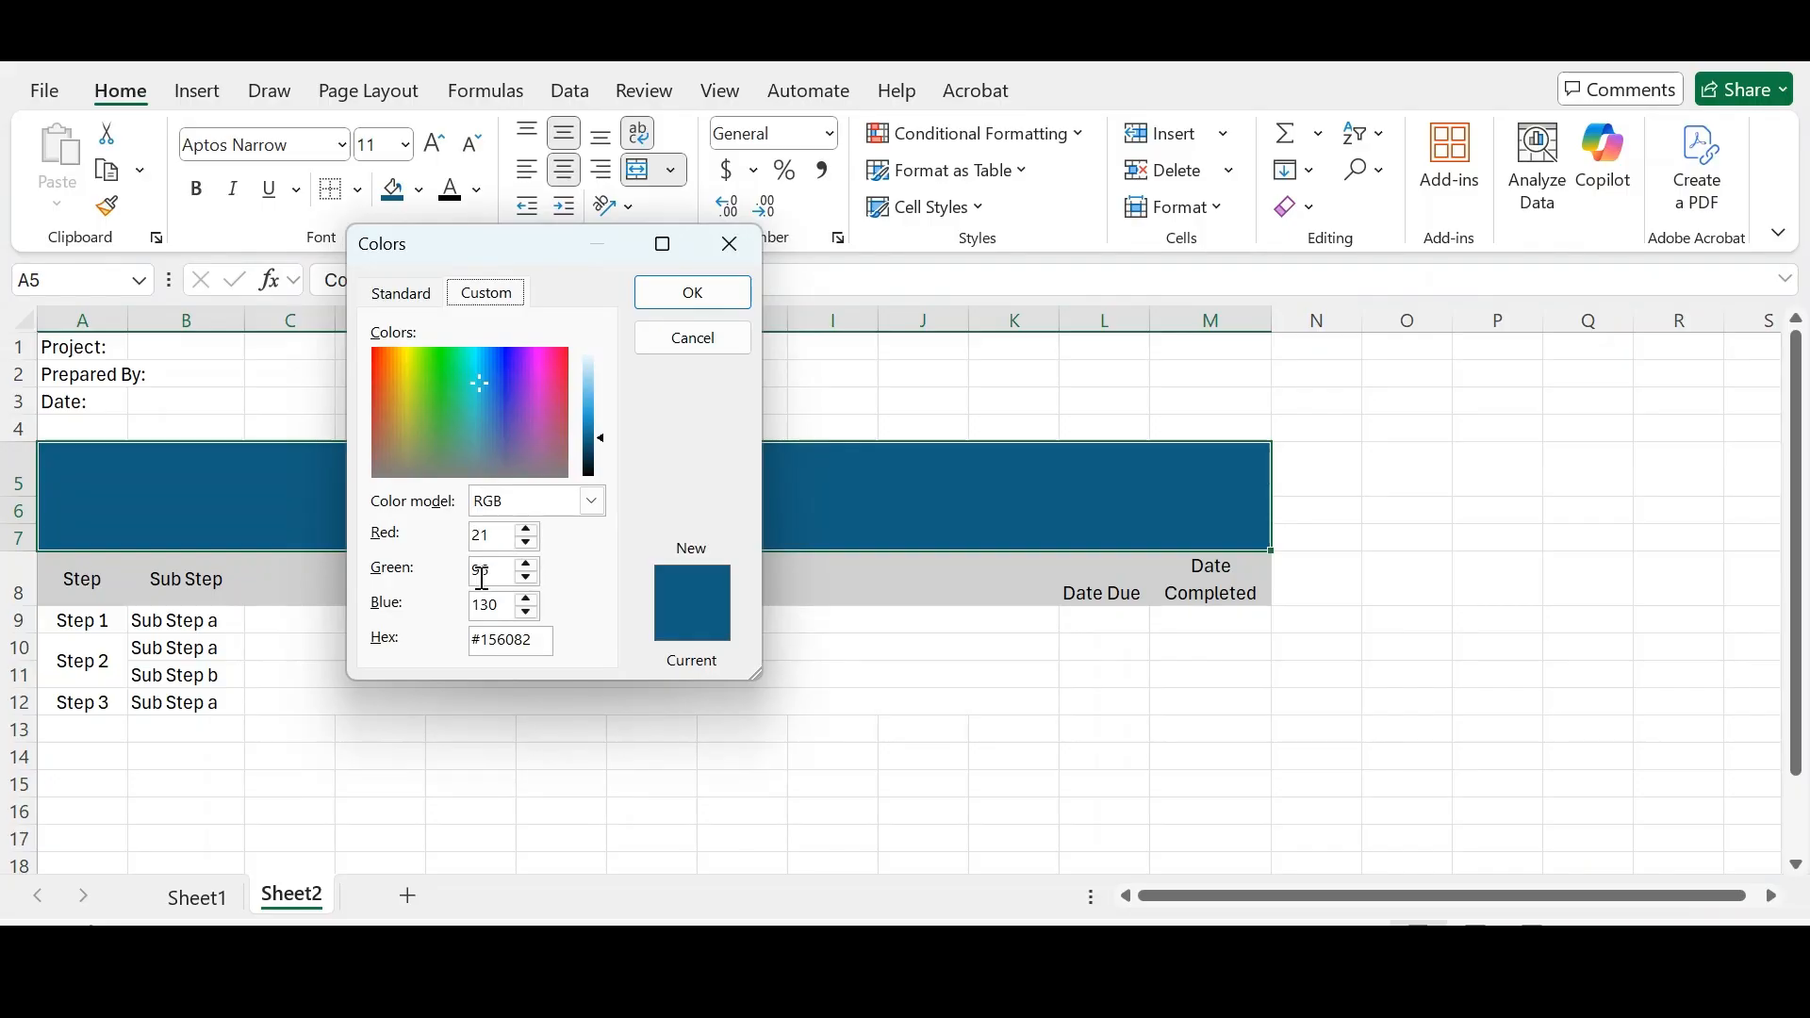
click(649, 298)
click(418, 189)
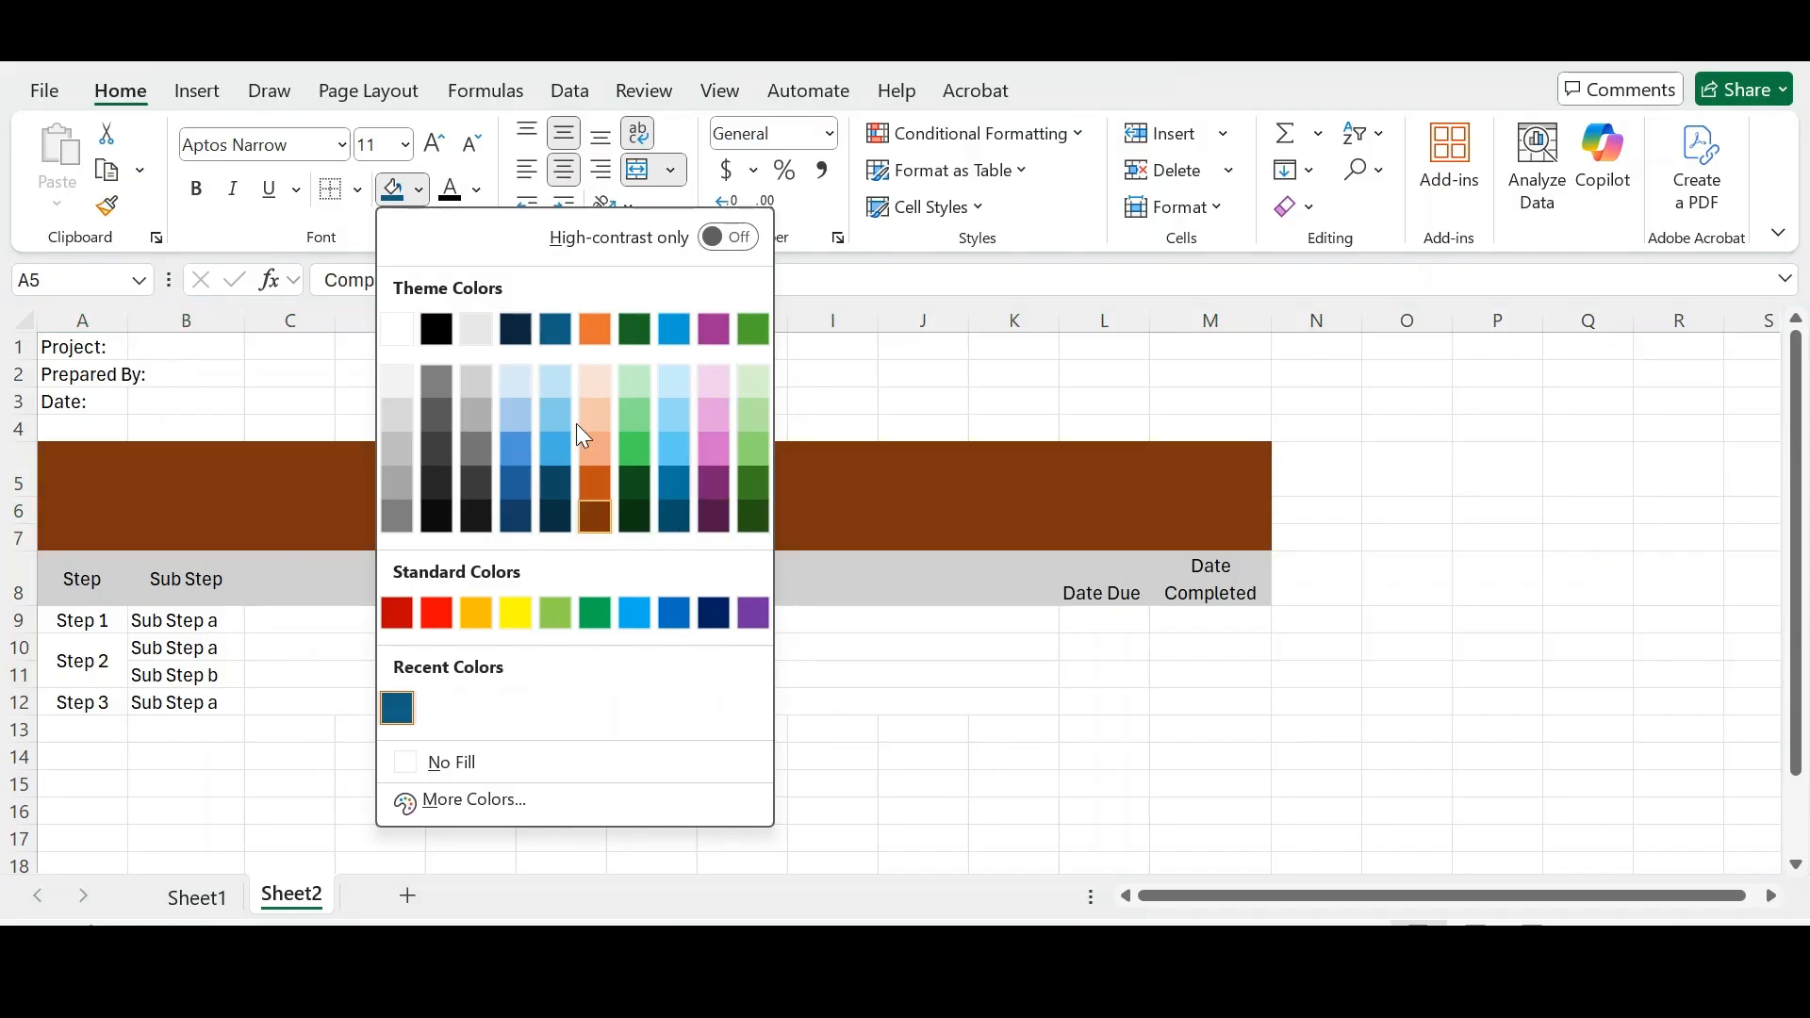
click(556, 330)
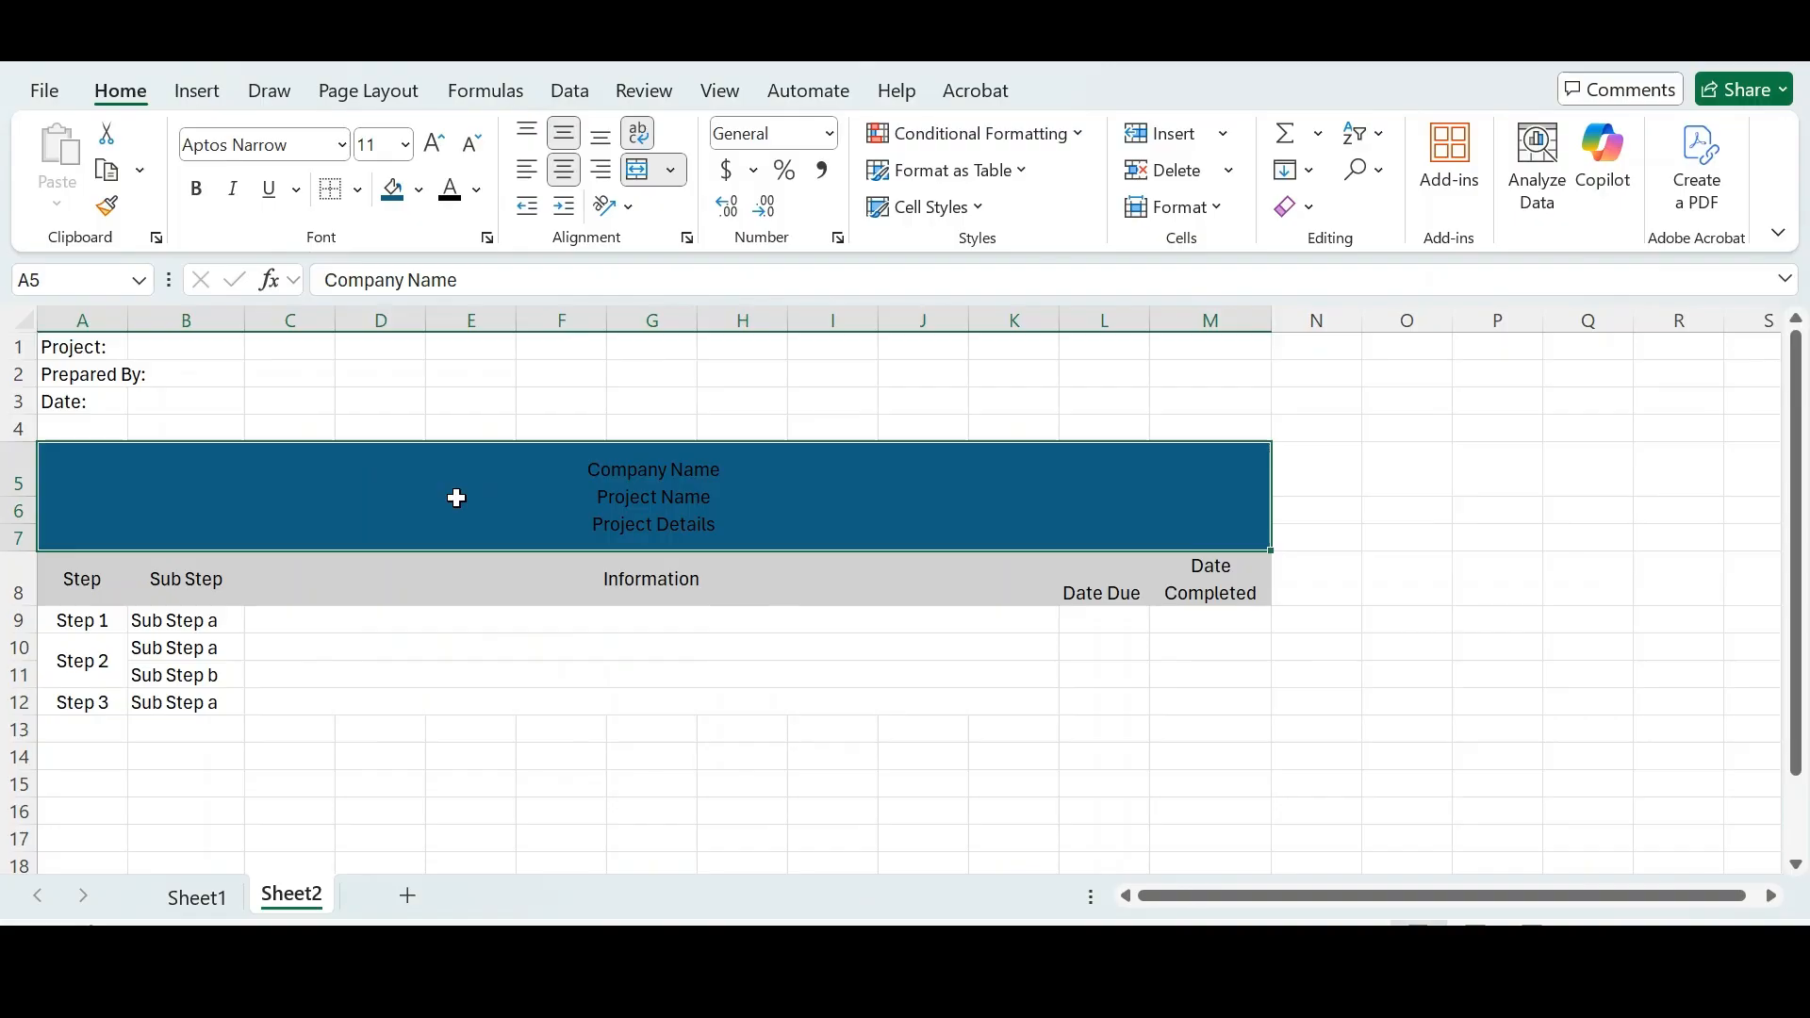
- Browse the font list for the title block and the Information header cell without changing the font
click(415, 564)
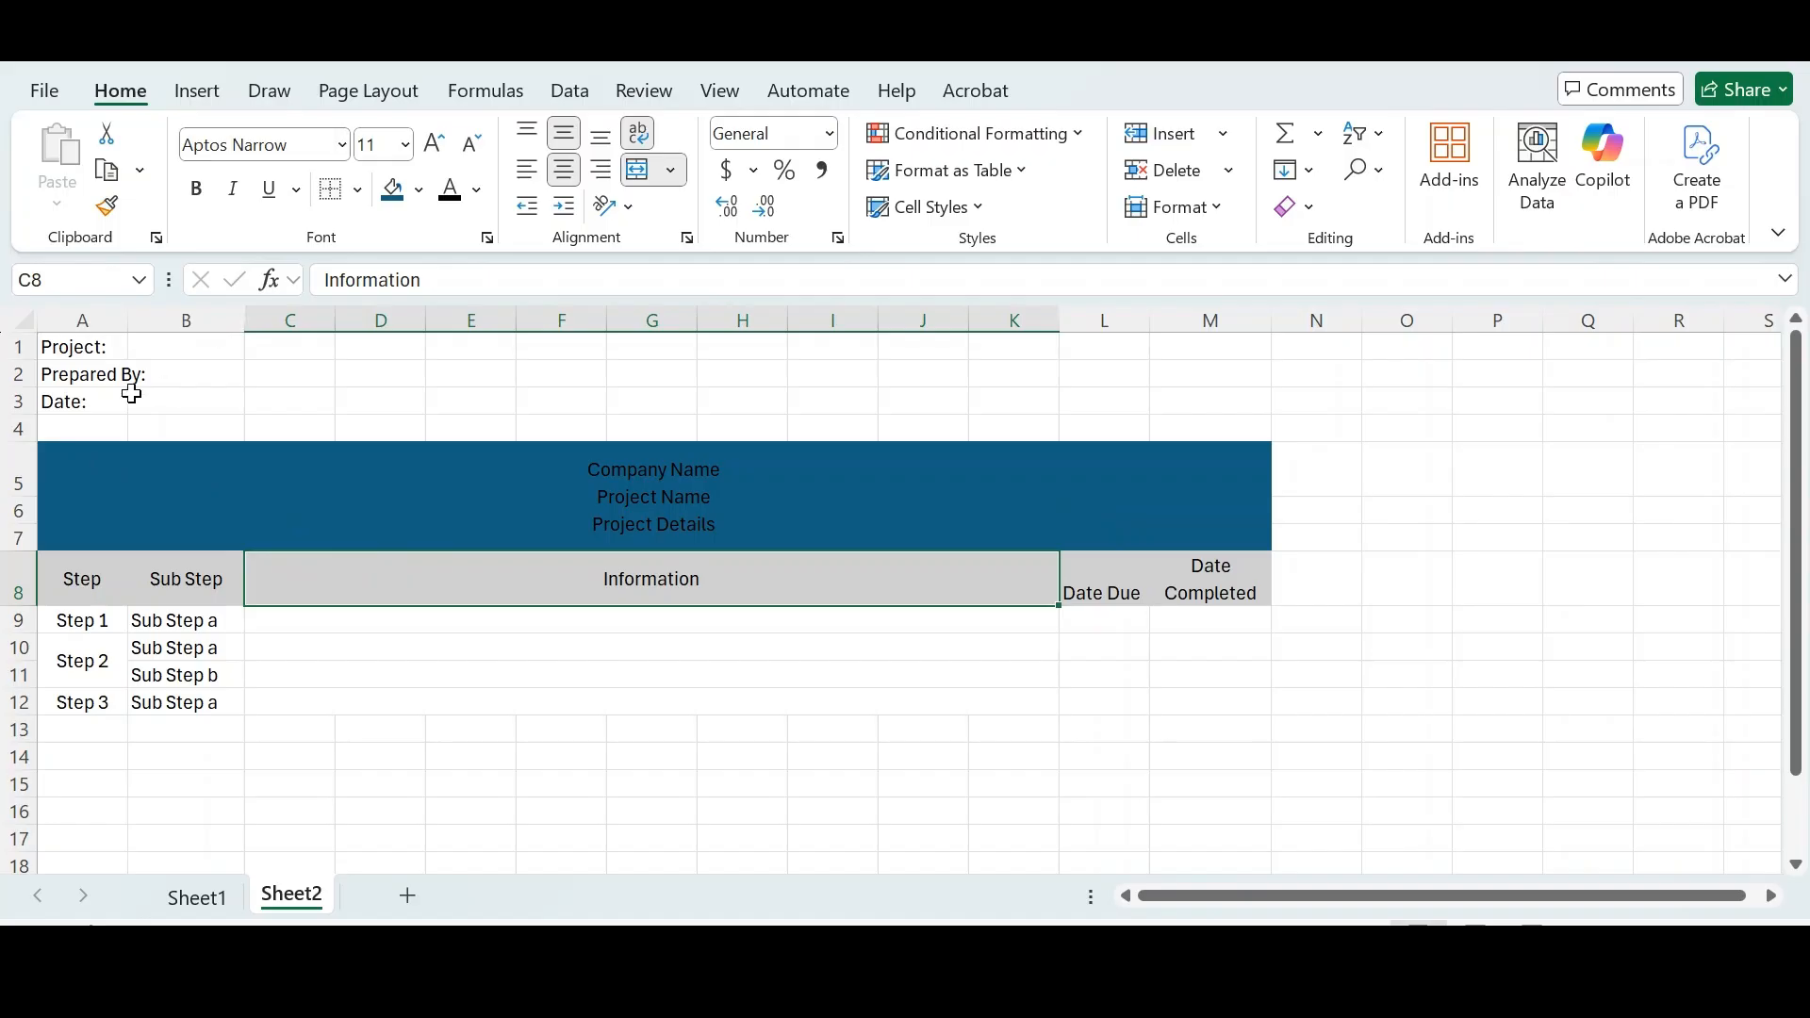
click(368, 467)
click(341, 144)
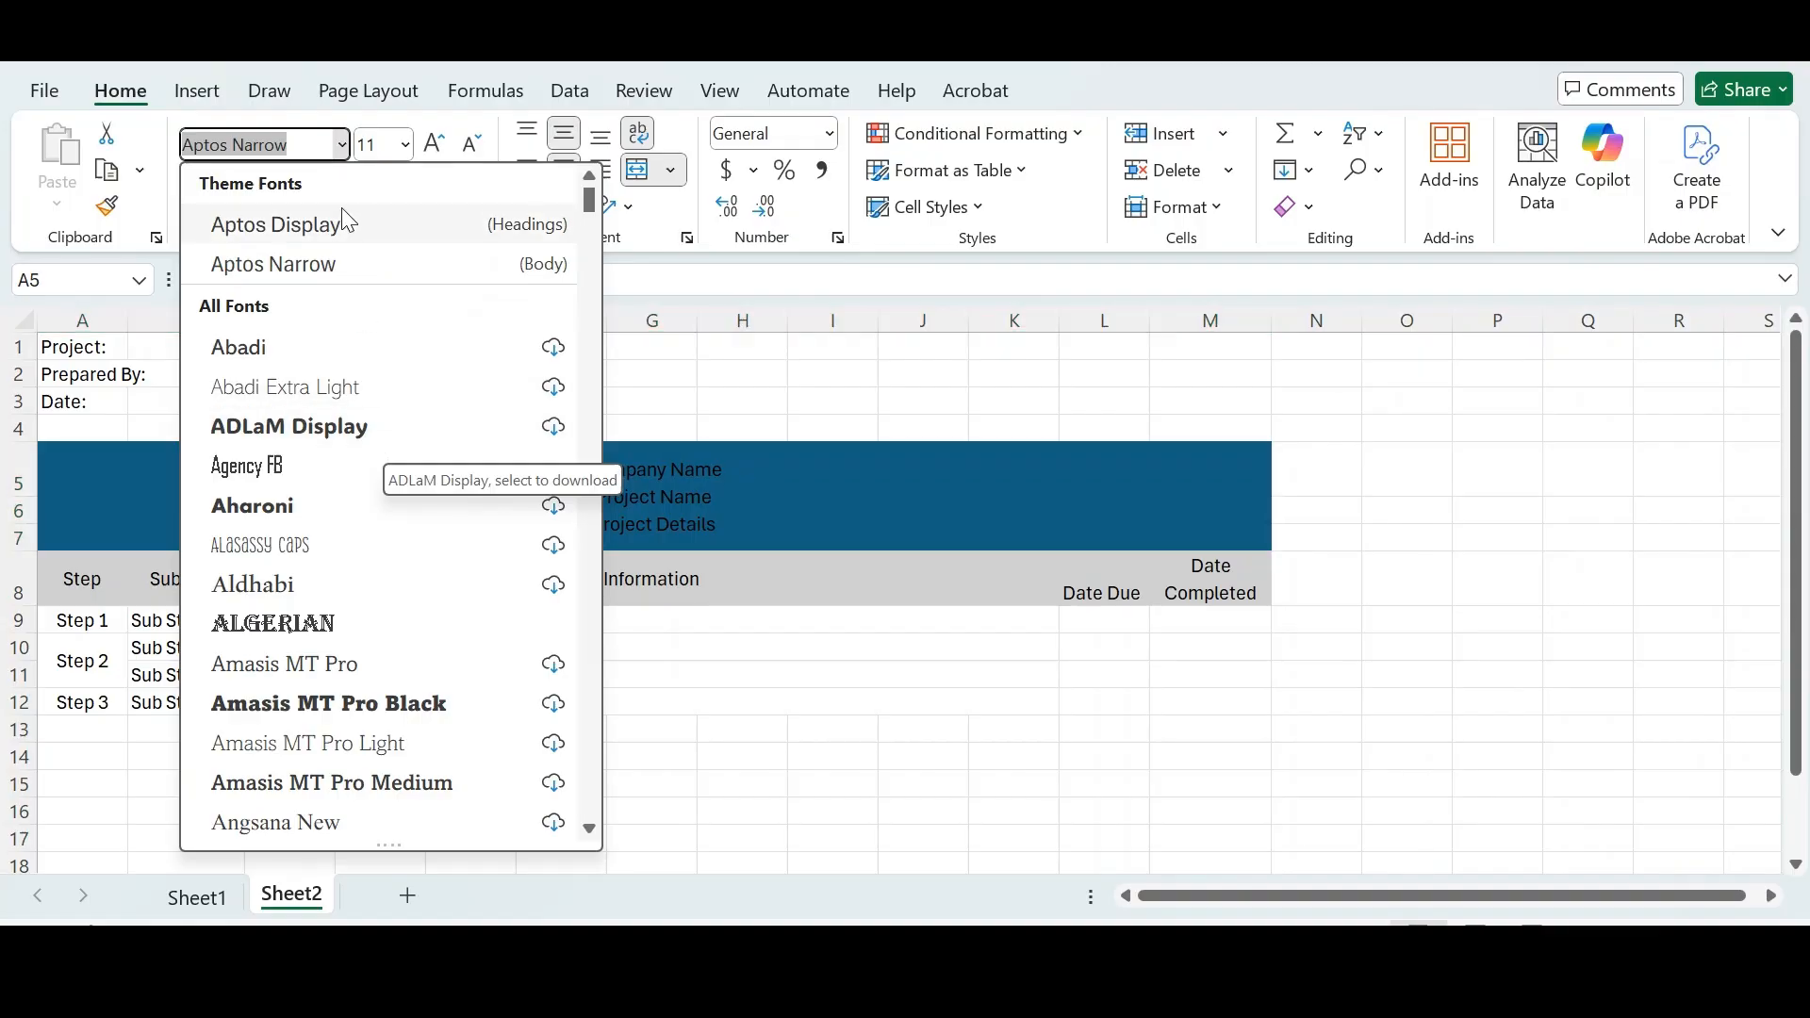
scroll(337, 398, down, 5)
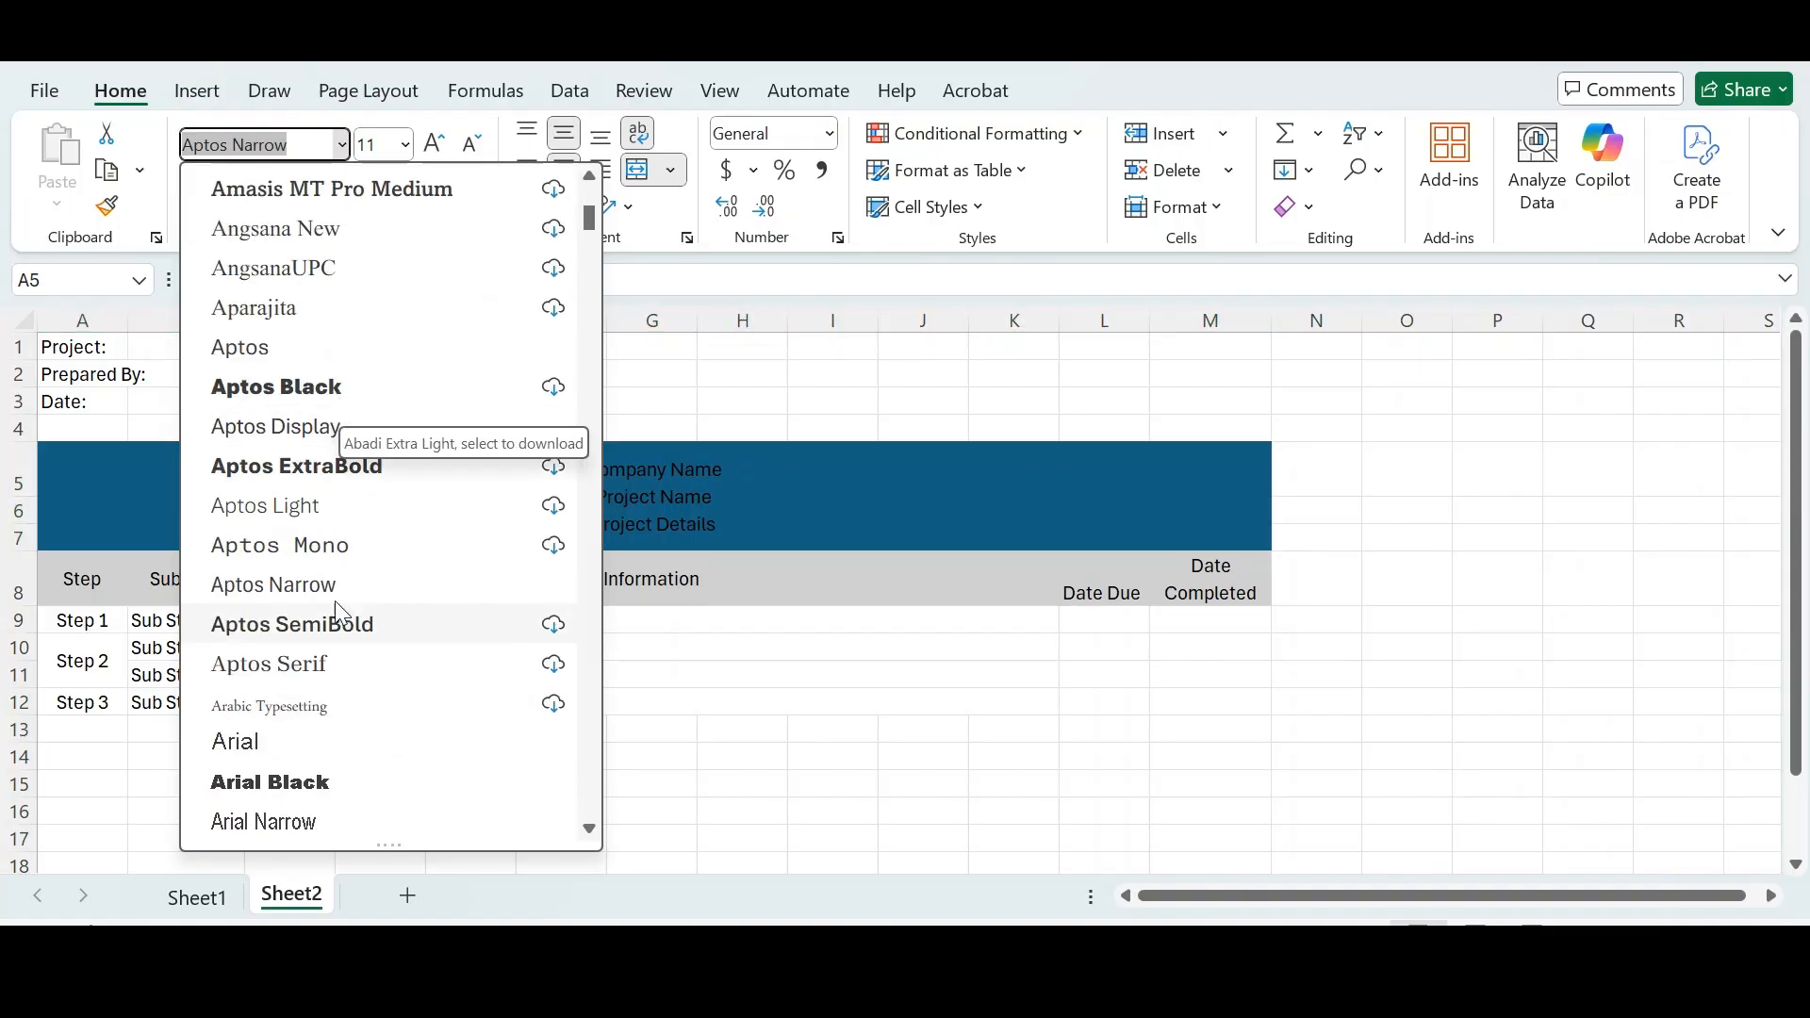
scroll(336, 601, up, 2)
scroll(323, 541, down, 4)
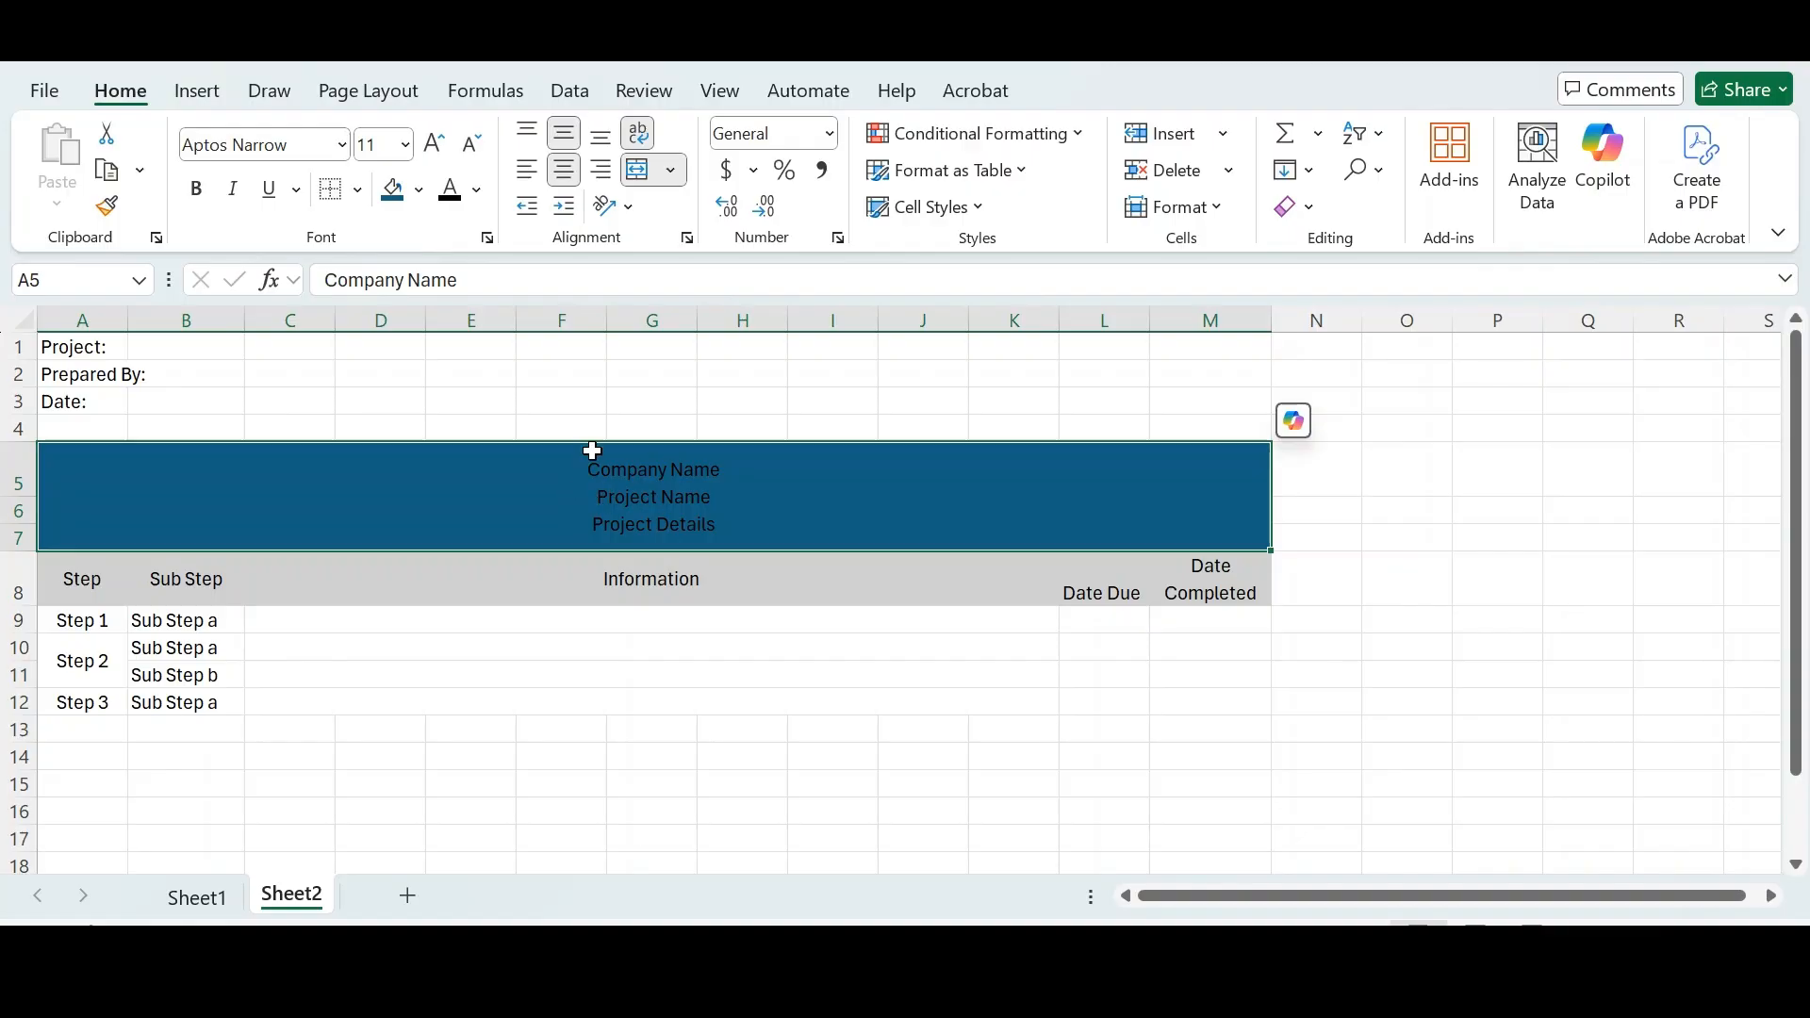
click(663, 579)
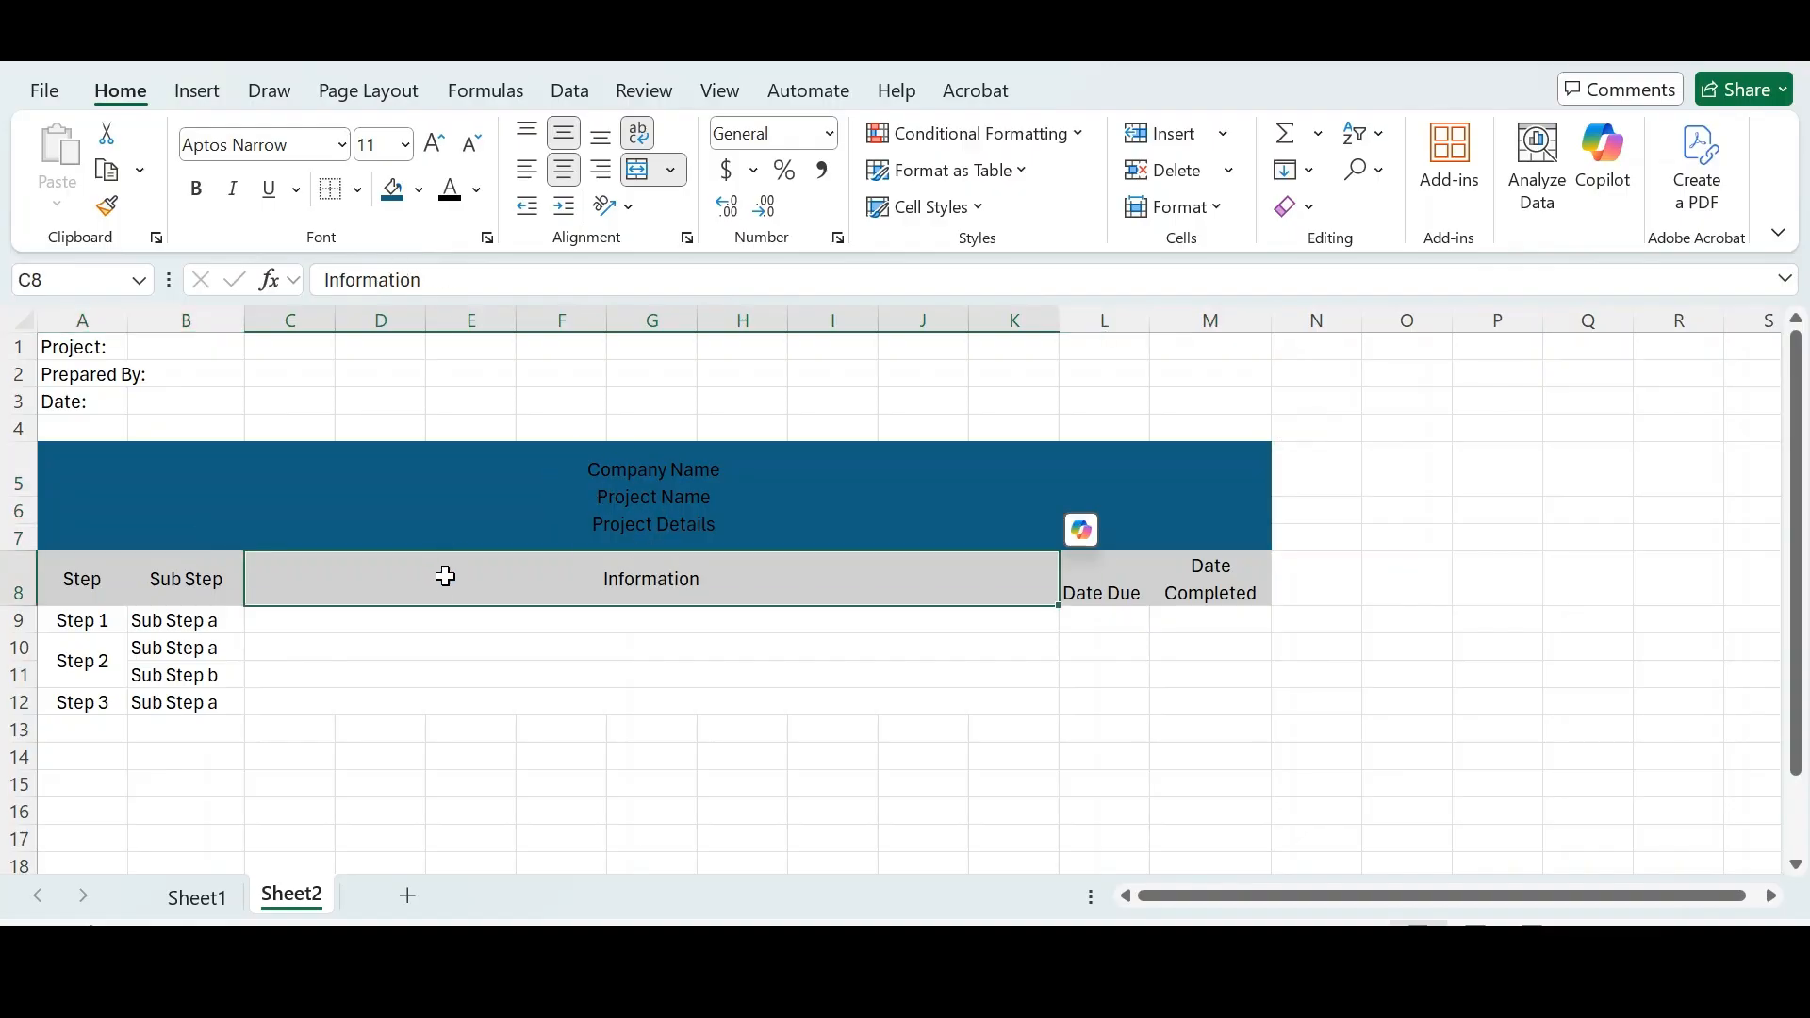
click(342, 151)
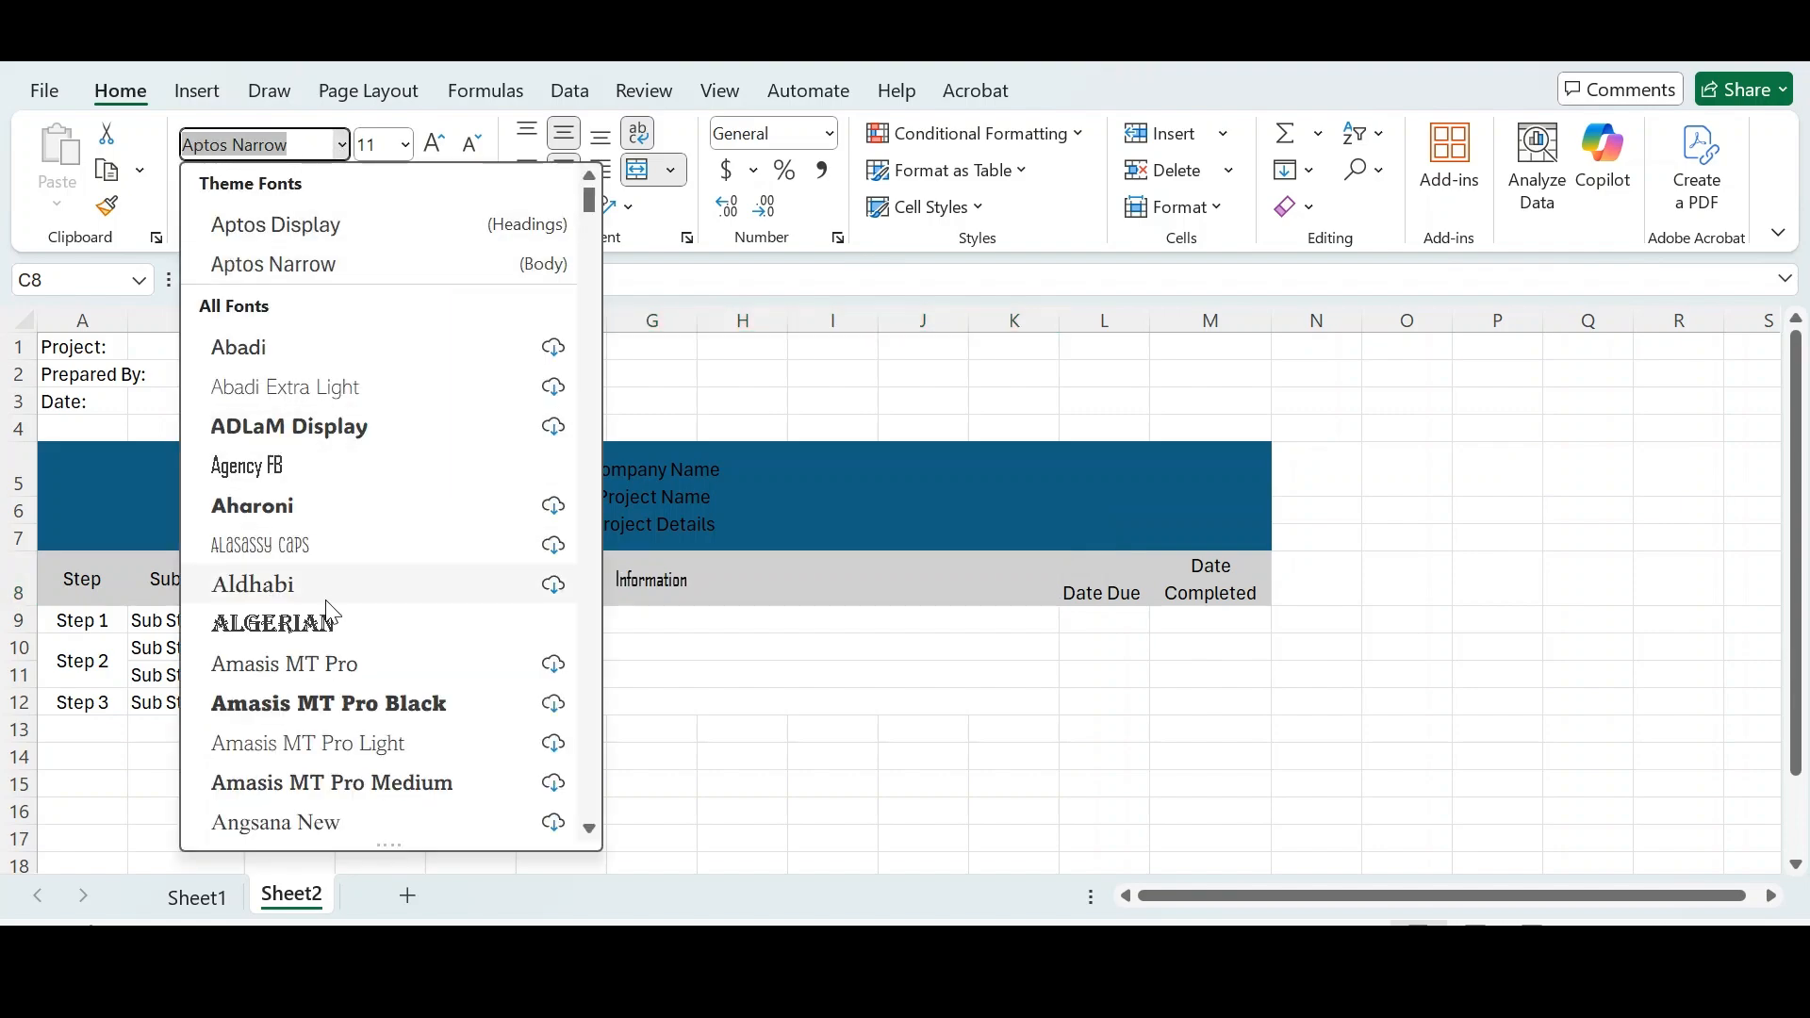
click(762, 378)
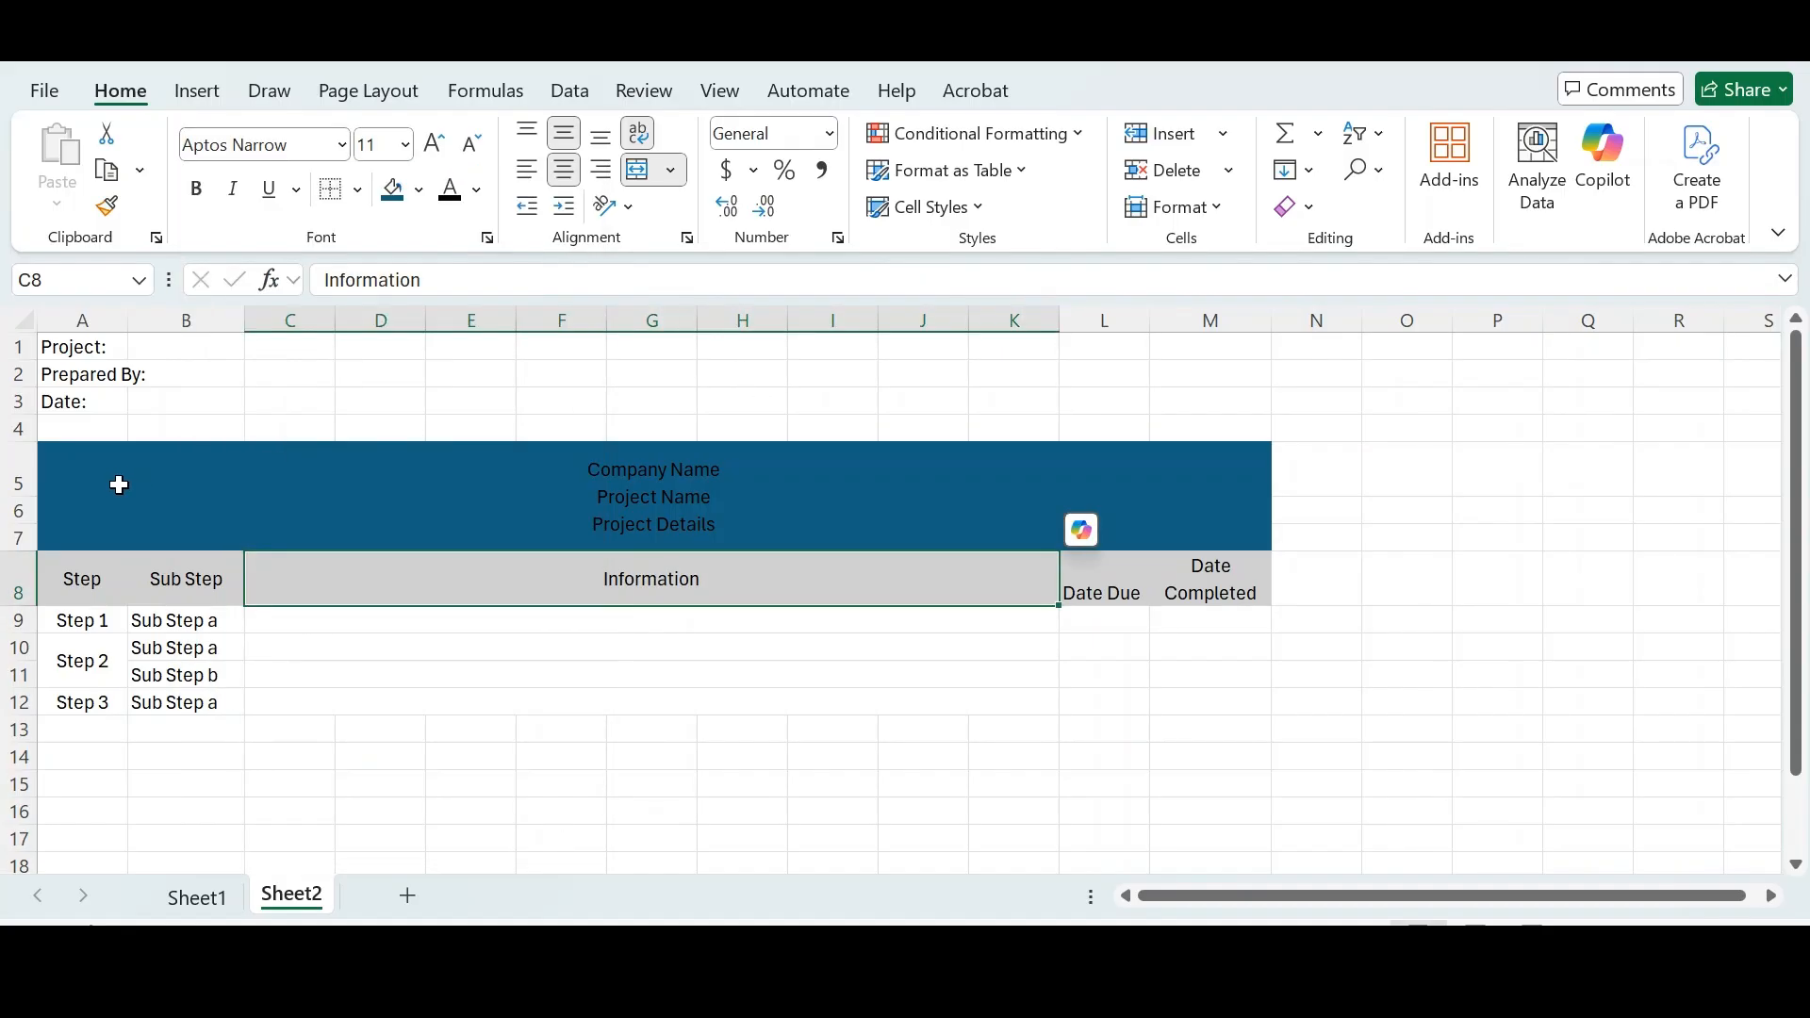
- Set the font colour of the merged title block to white
click(119, 485)
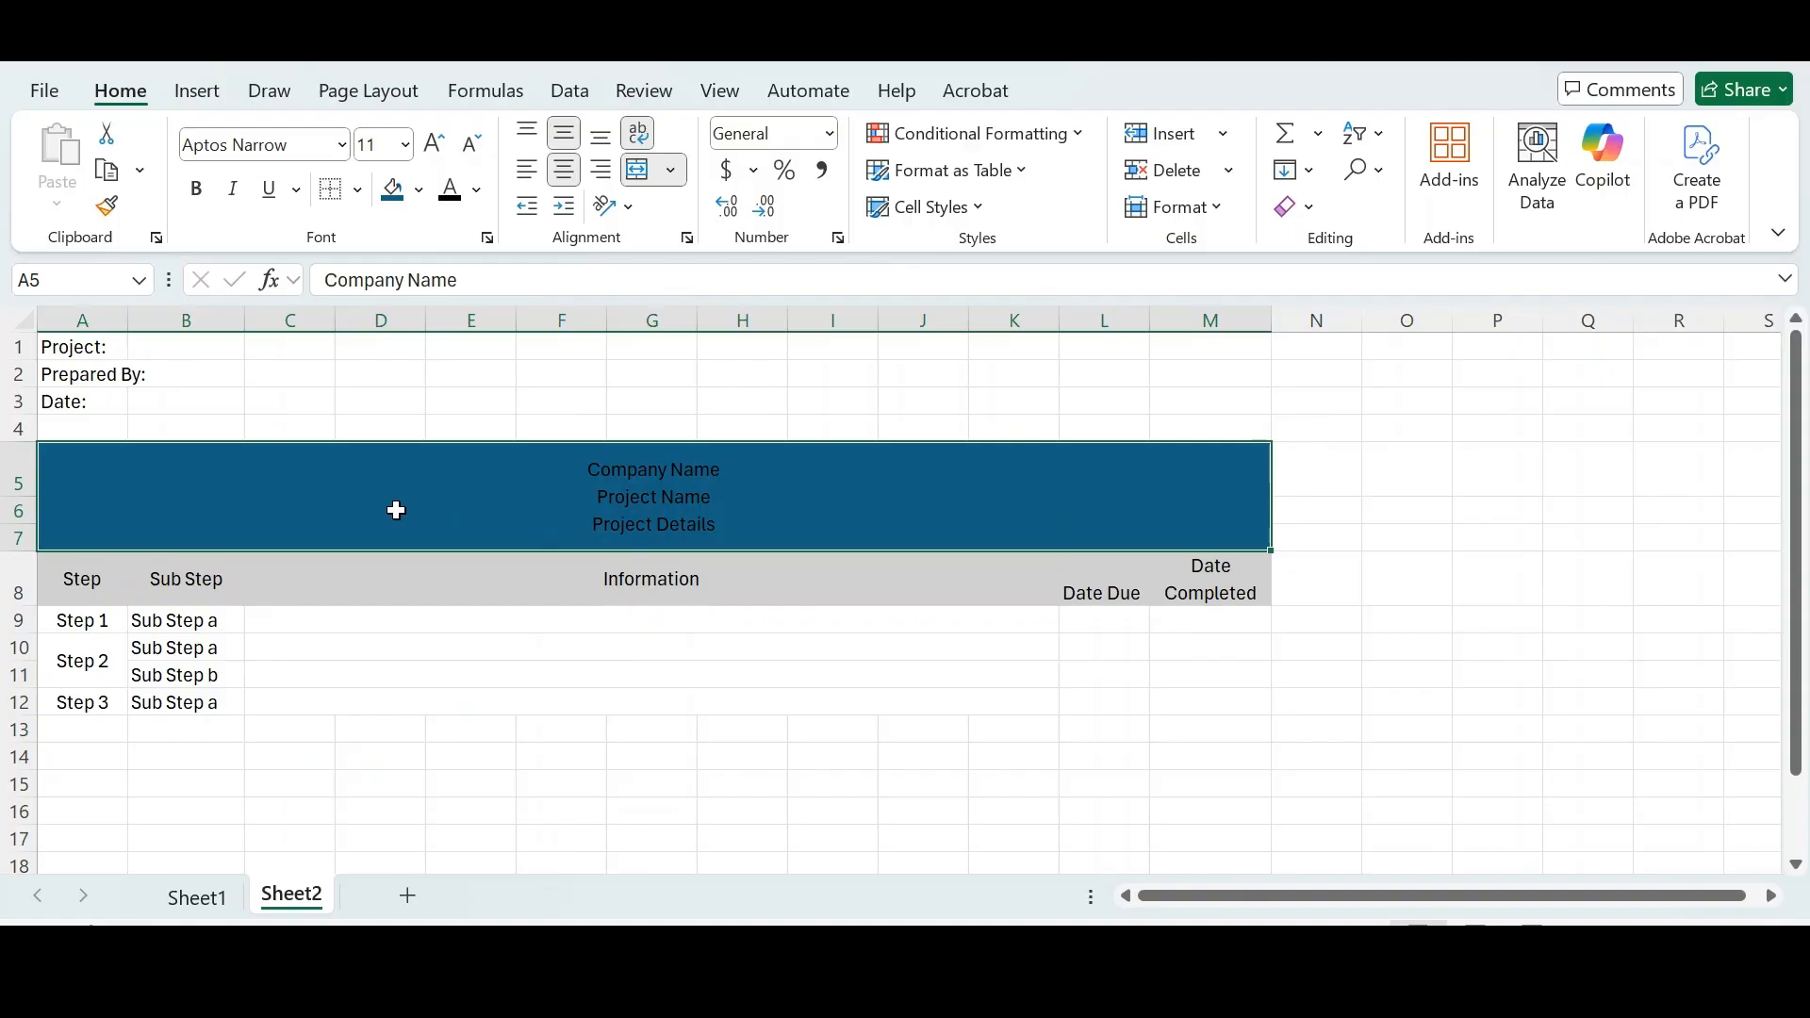
click(94, 347)
click(91, 376)
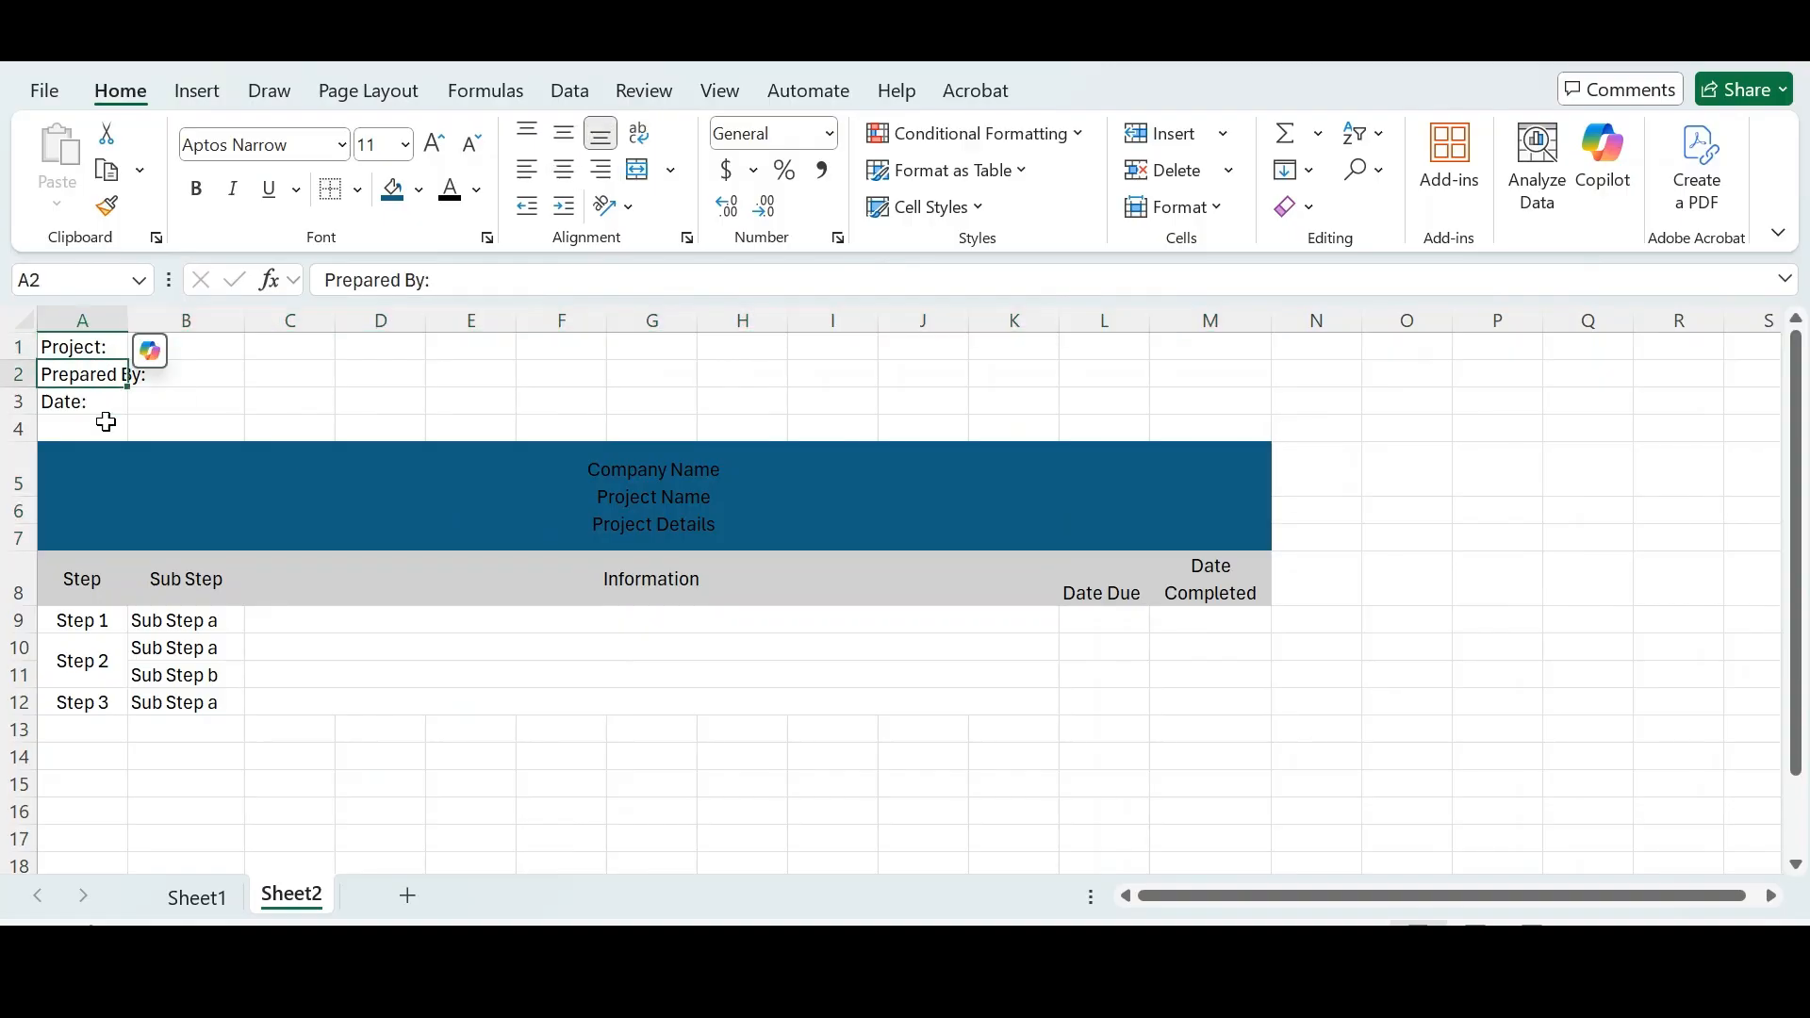
click(174, 490)
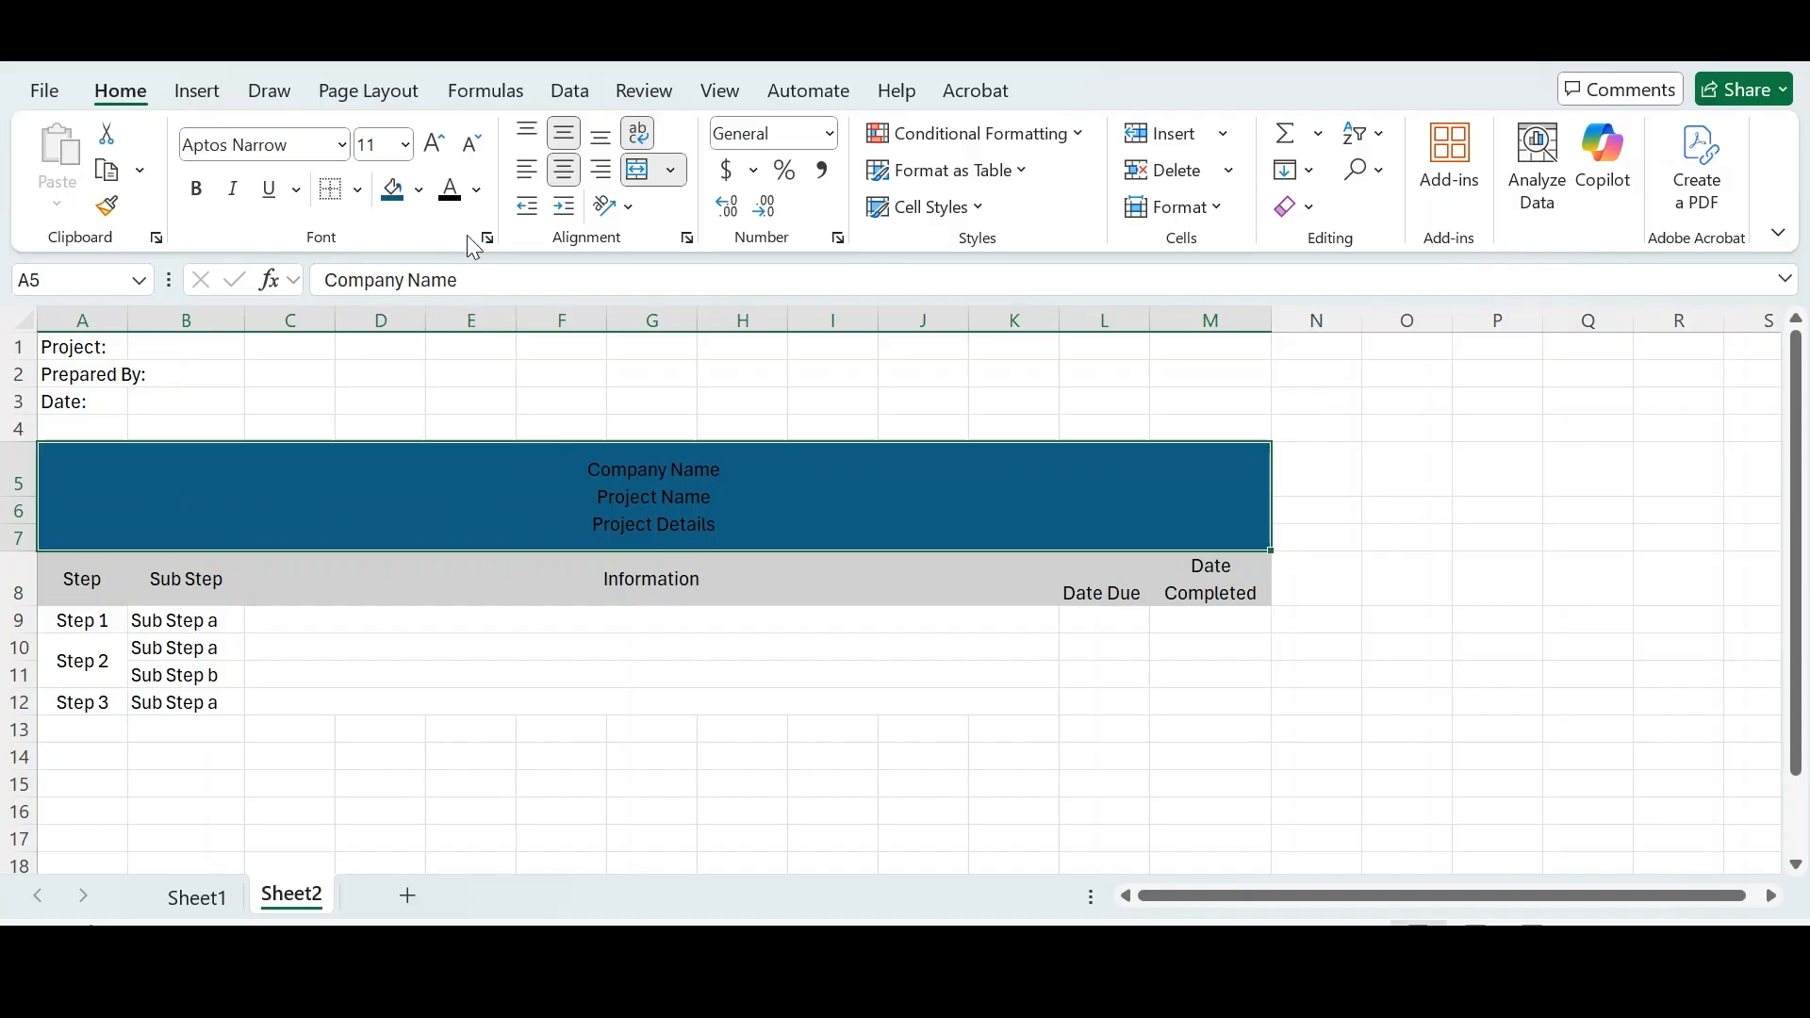
click(478, 191)
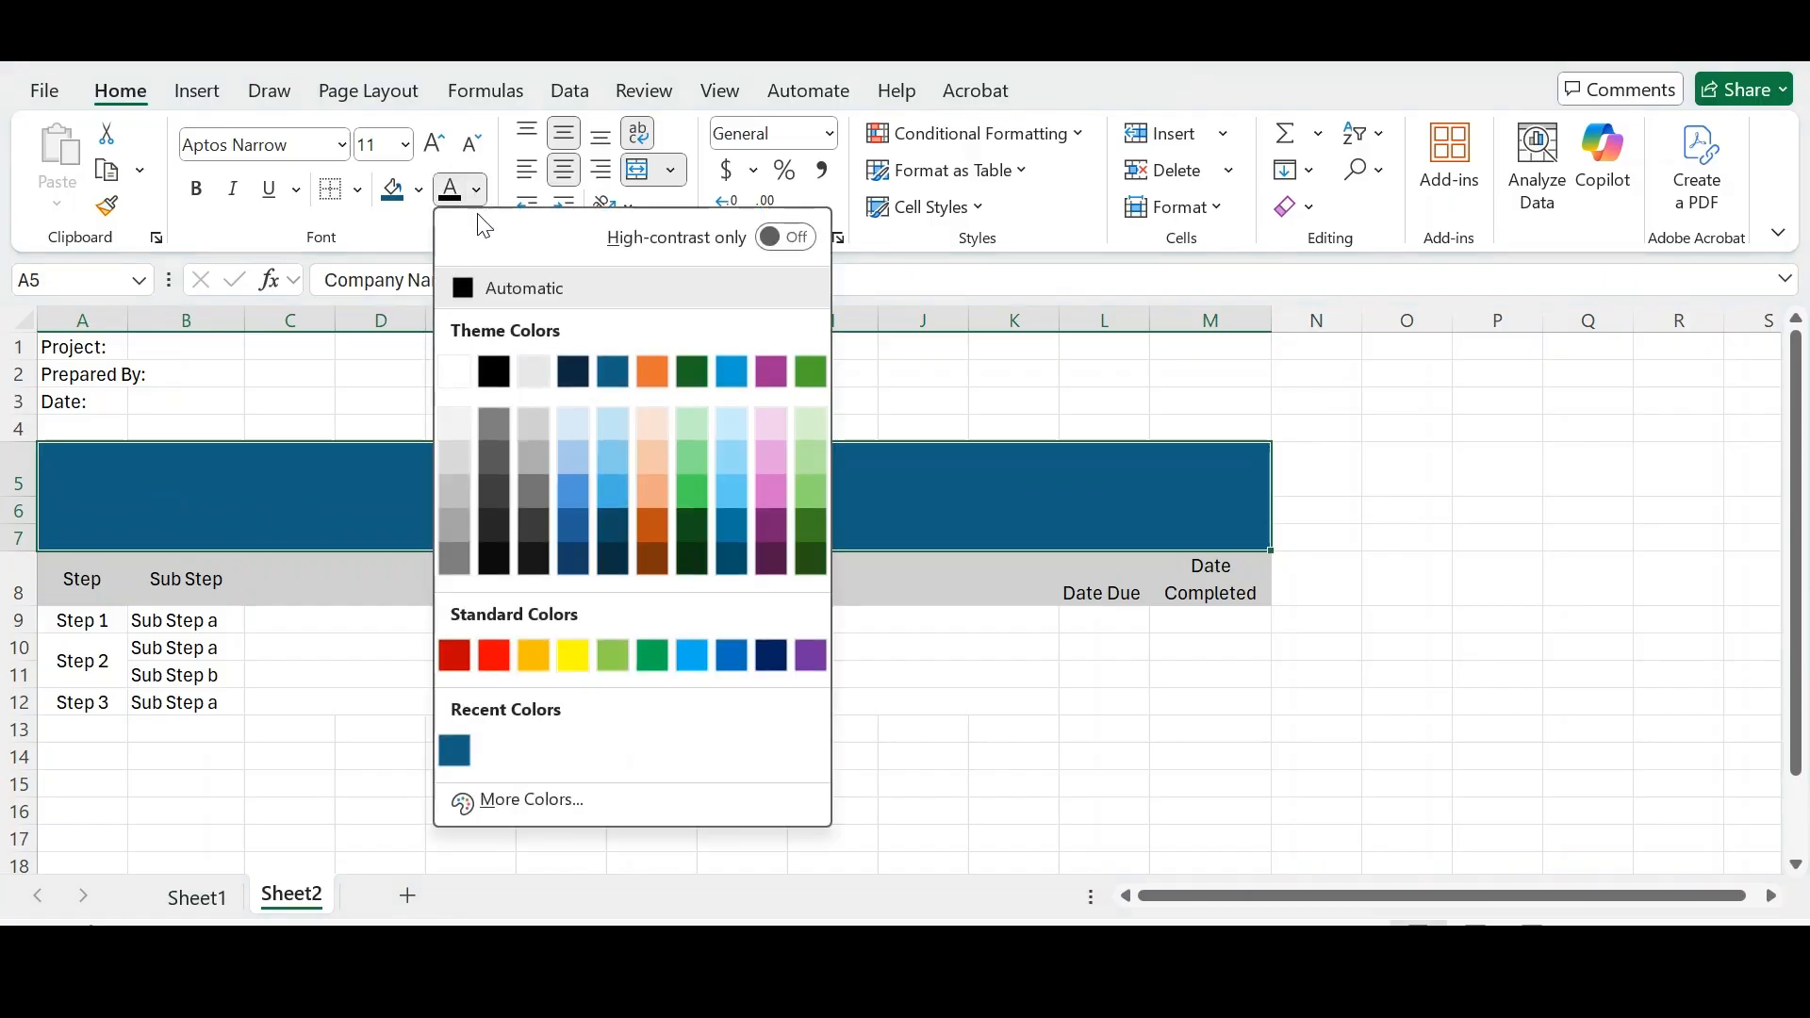
click(455, 372)
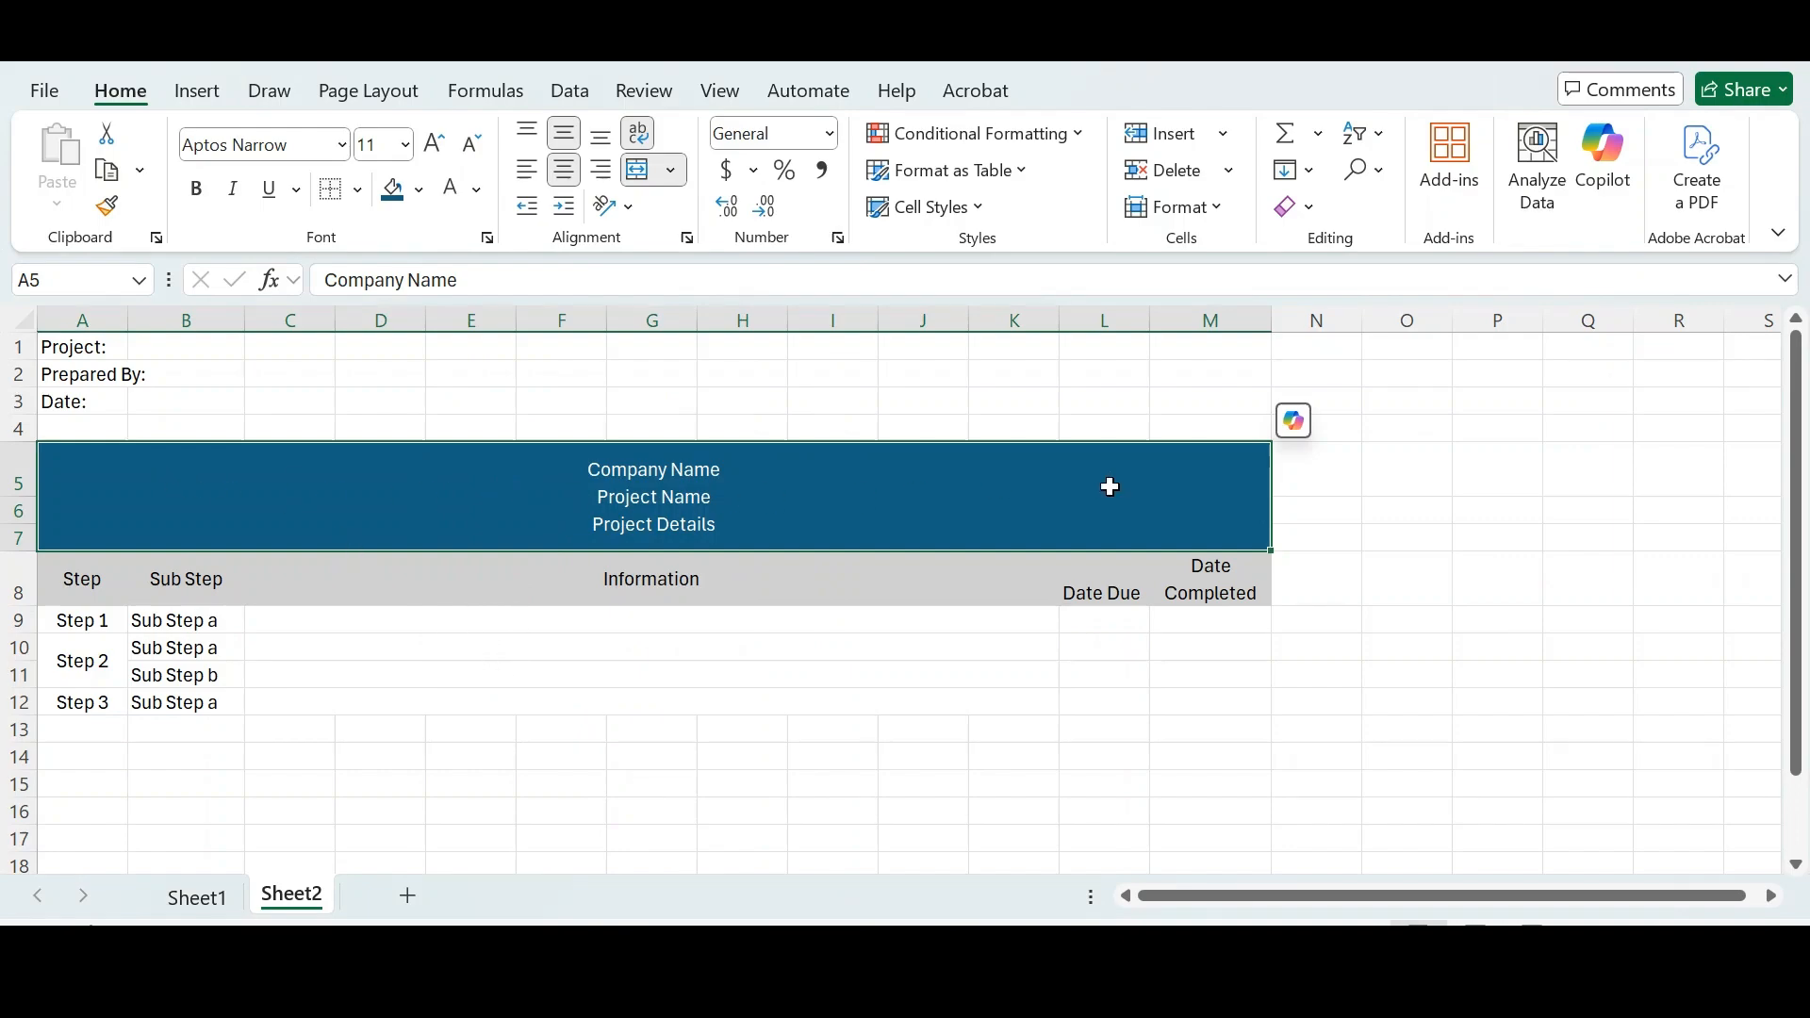
- Make the text of the merged title block bold and underlined
click(623, 703)
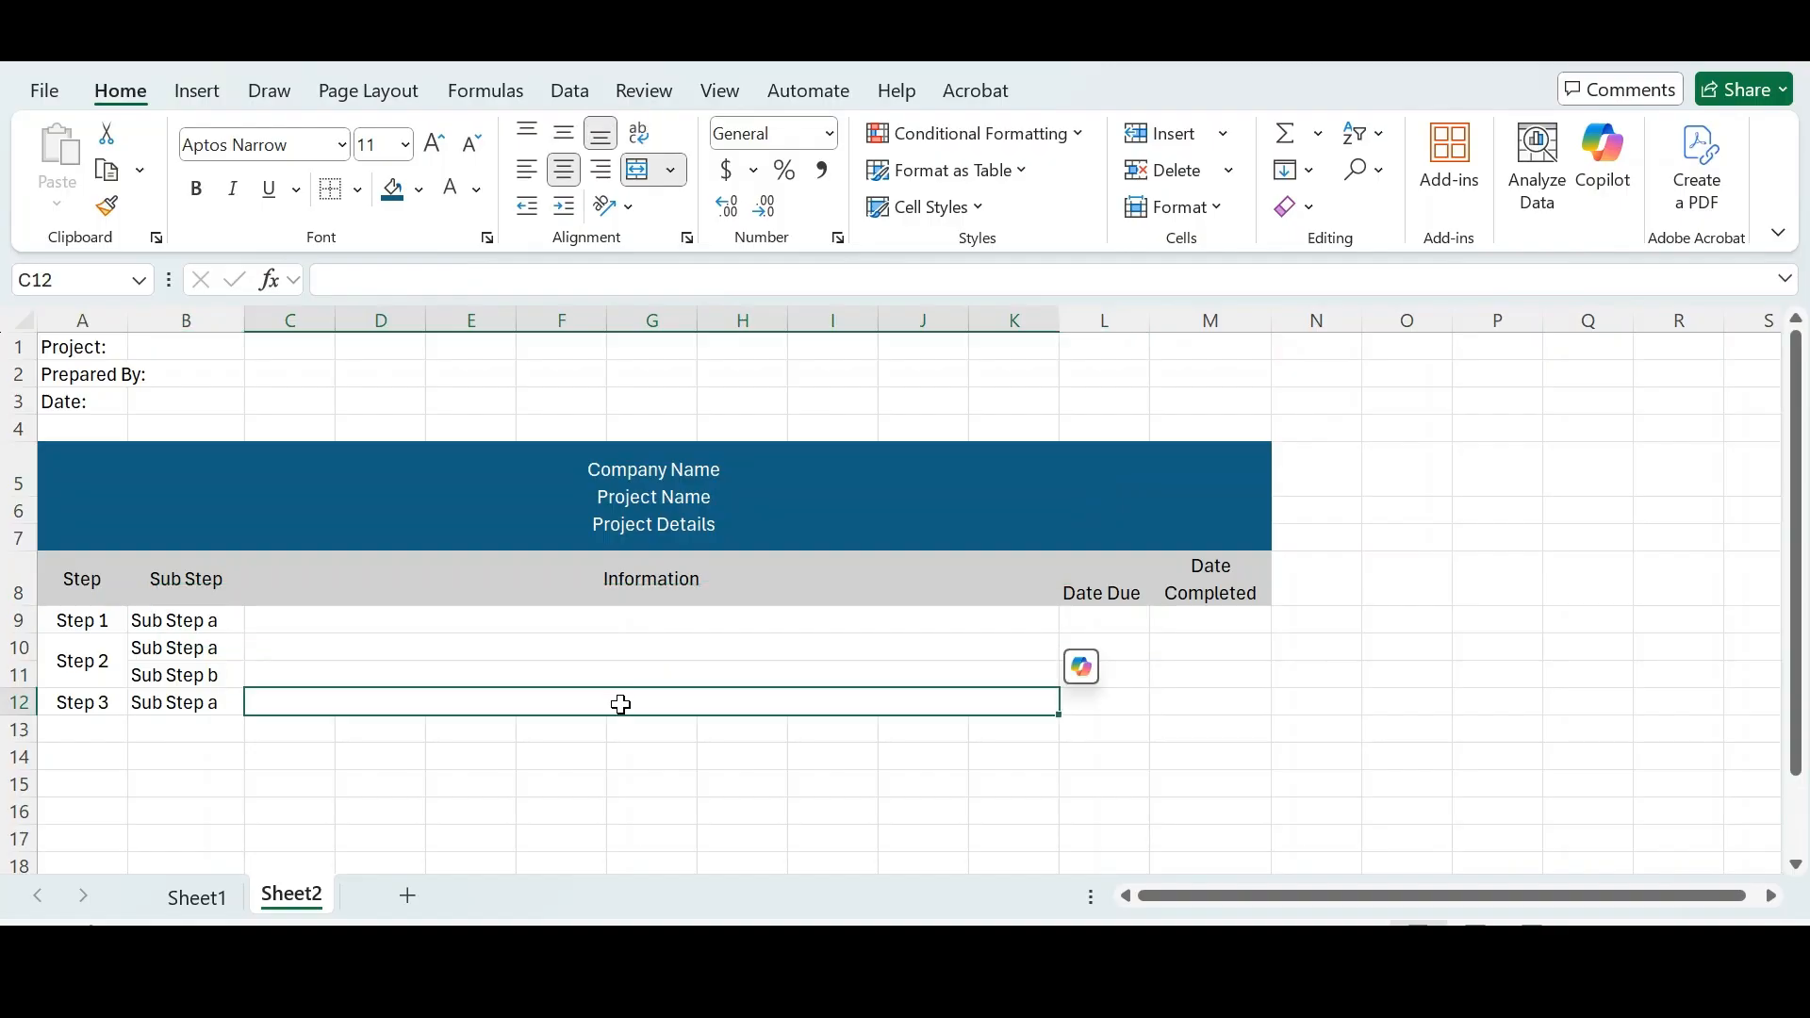
click(446, 514)
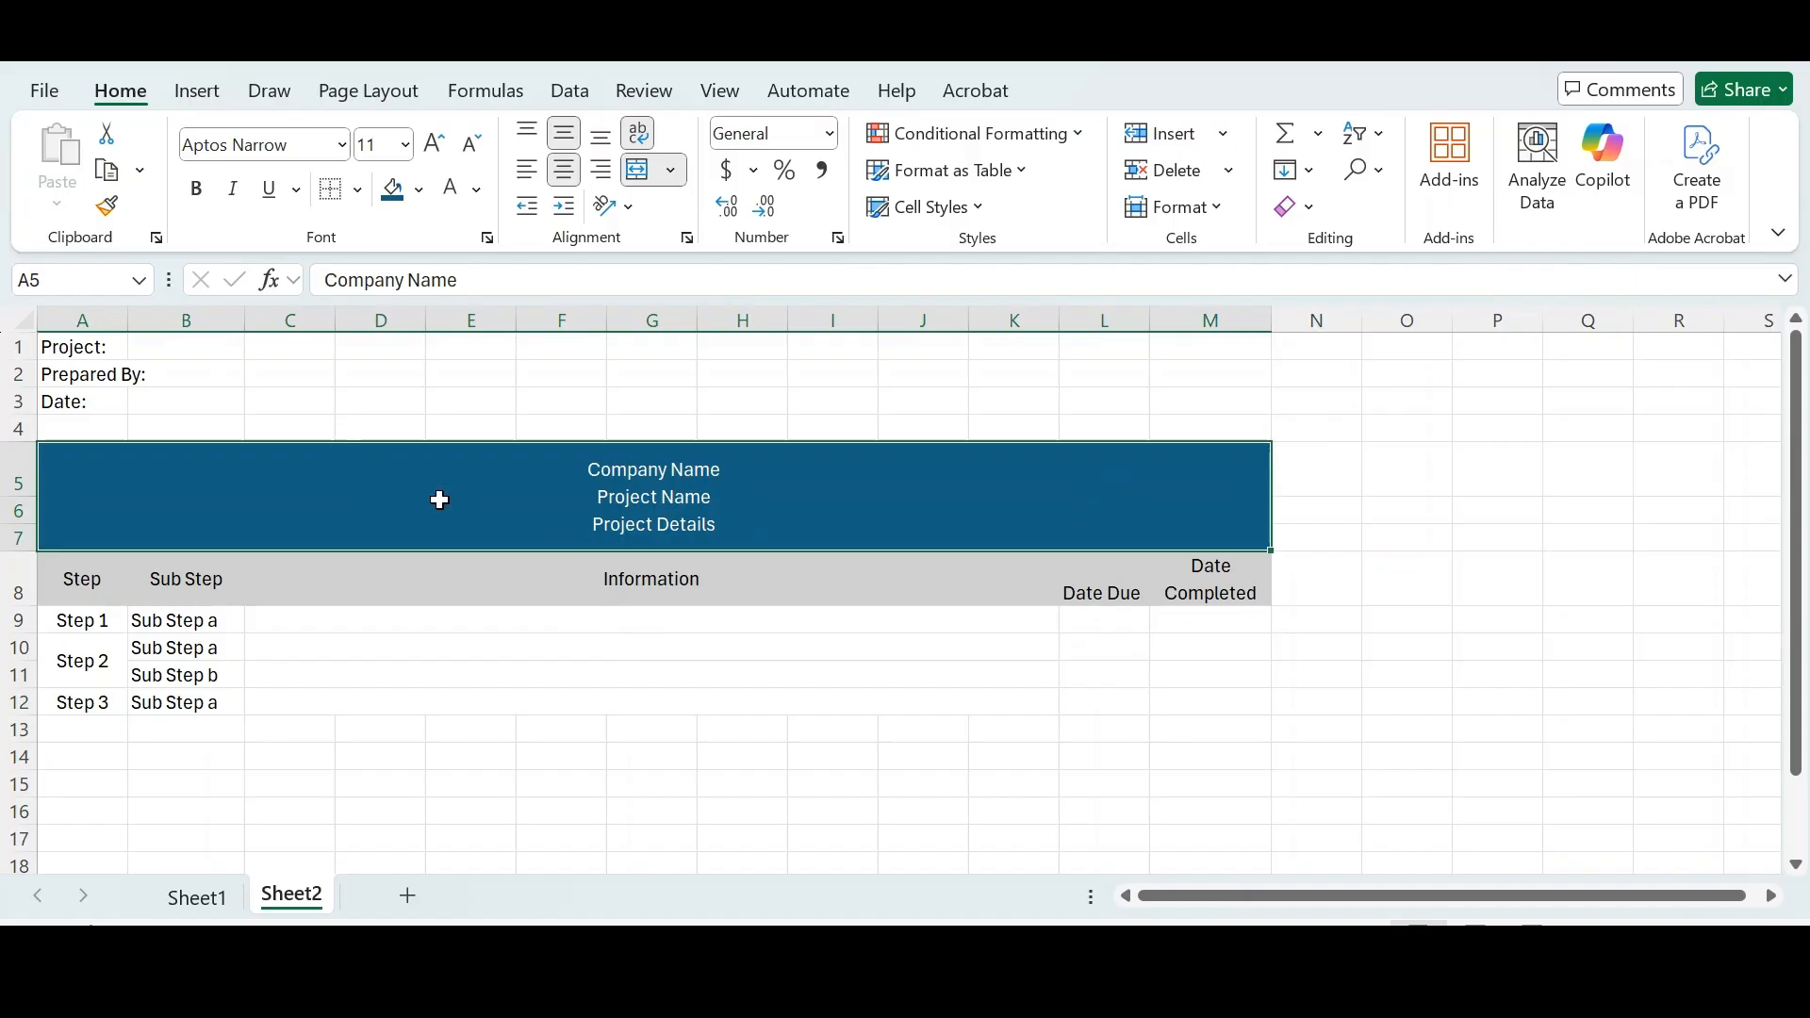
click(637, 560)
click(641, 505)
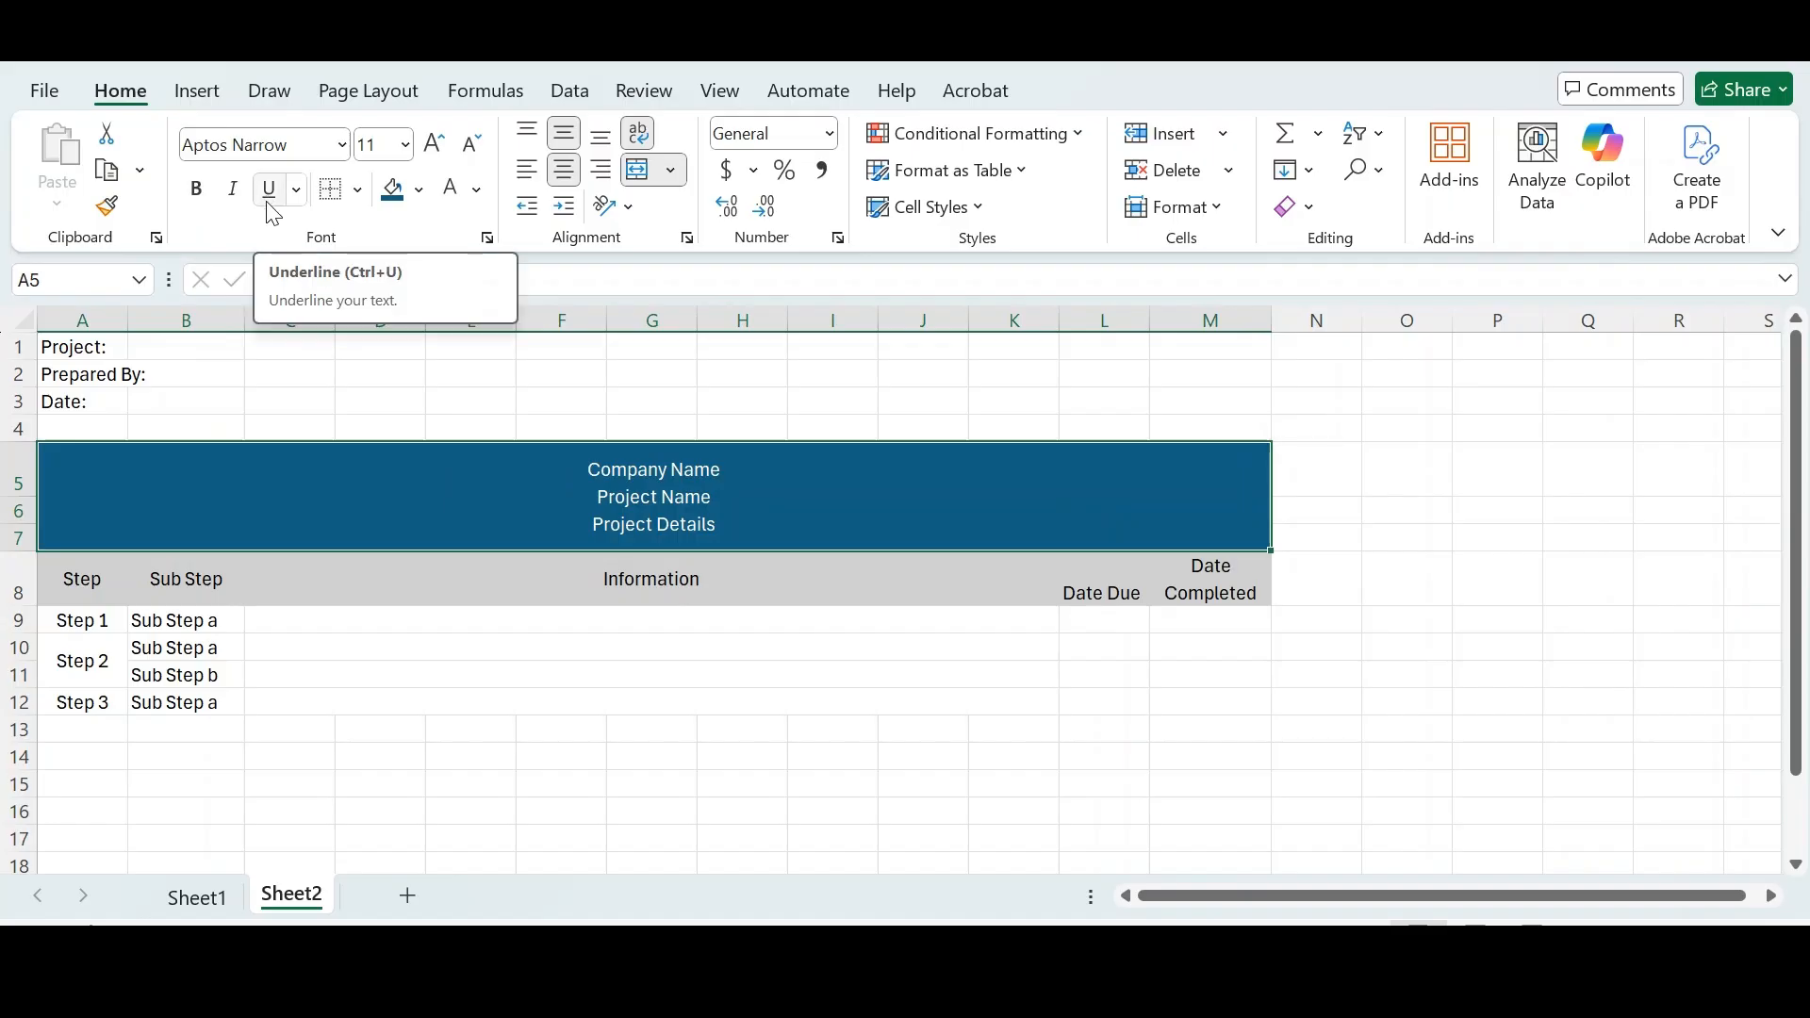
click(199, 197)
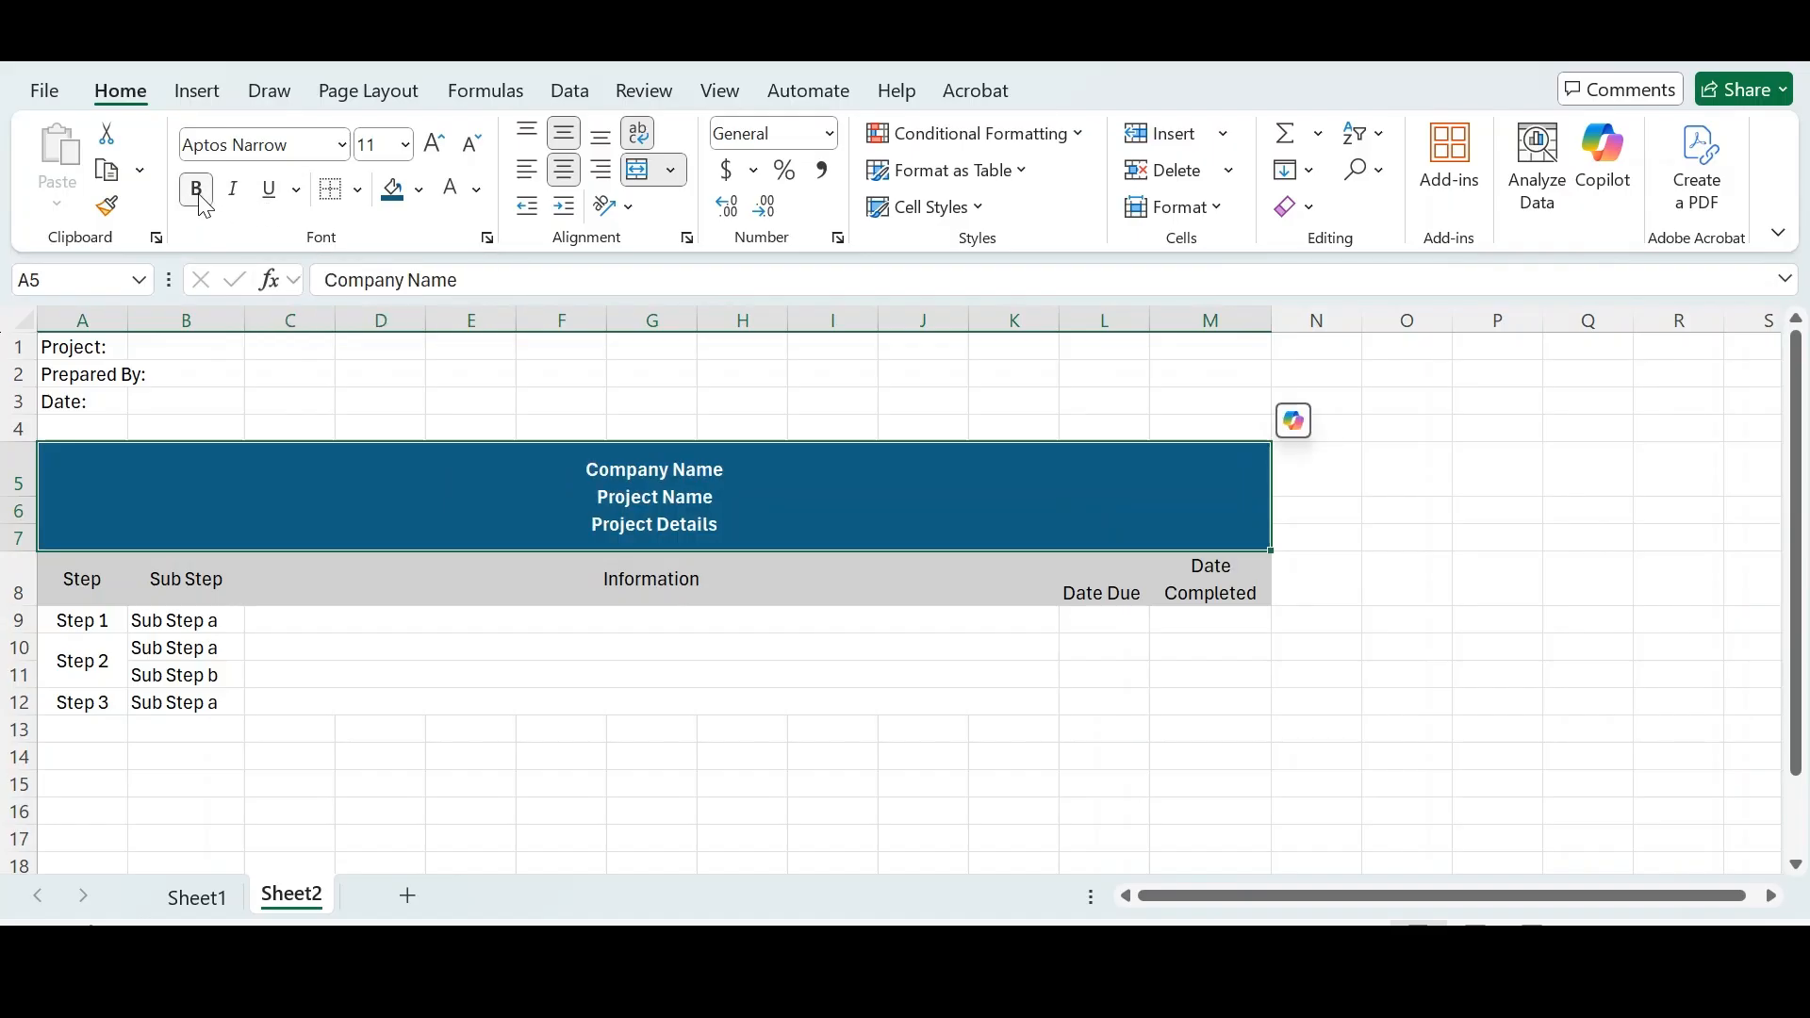
click(271, 190)
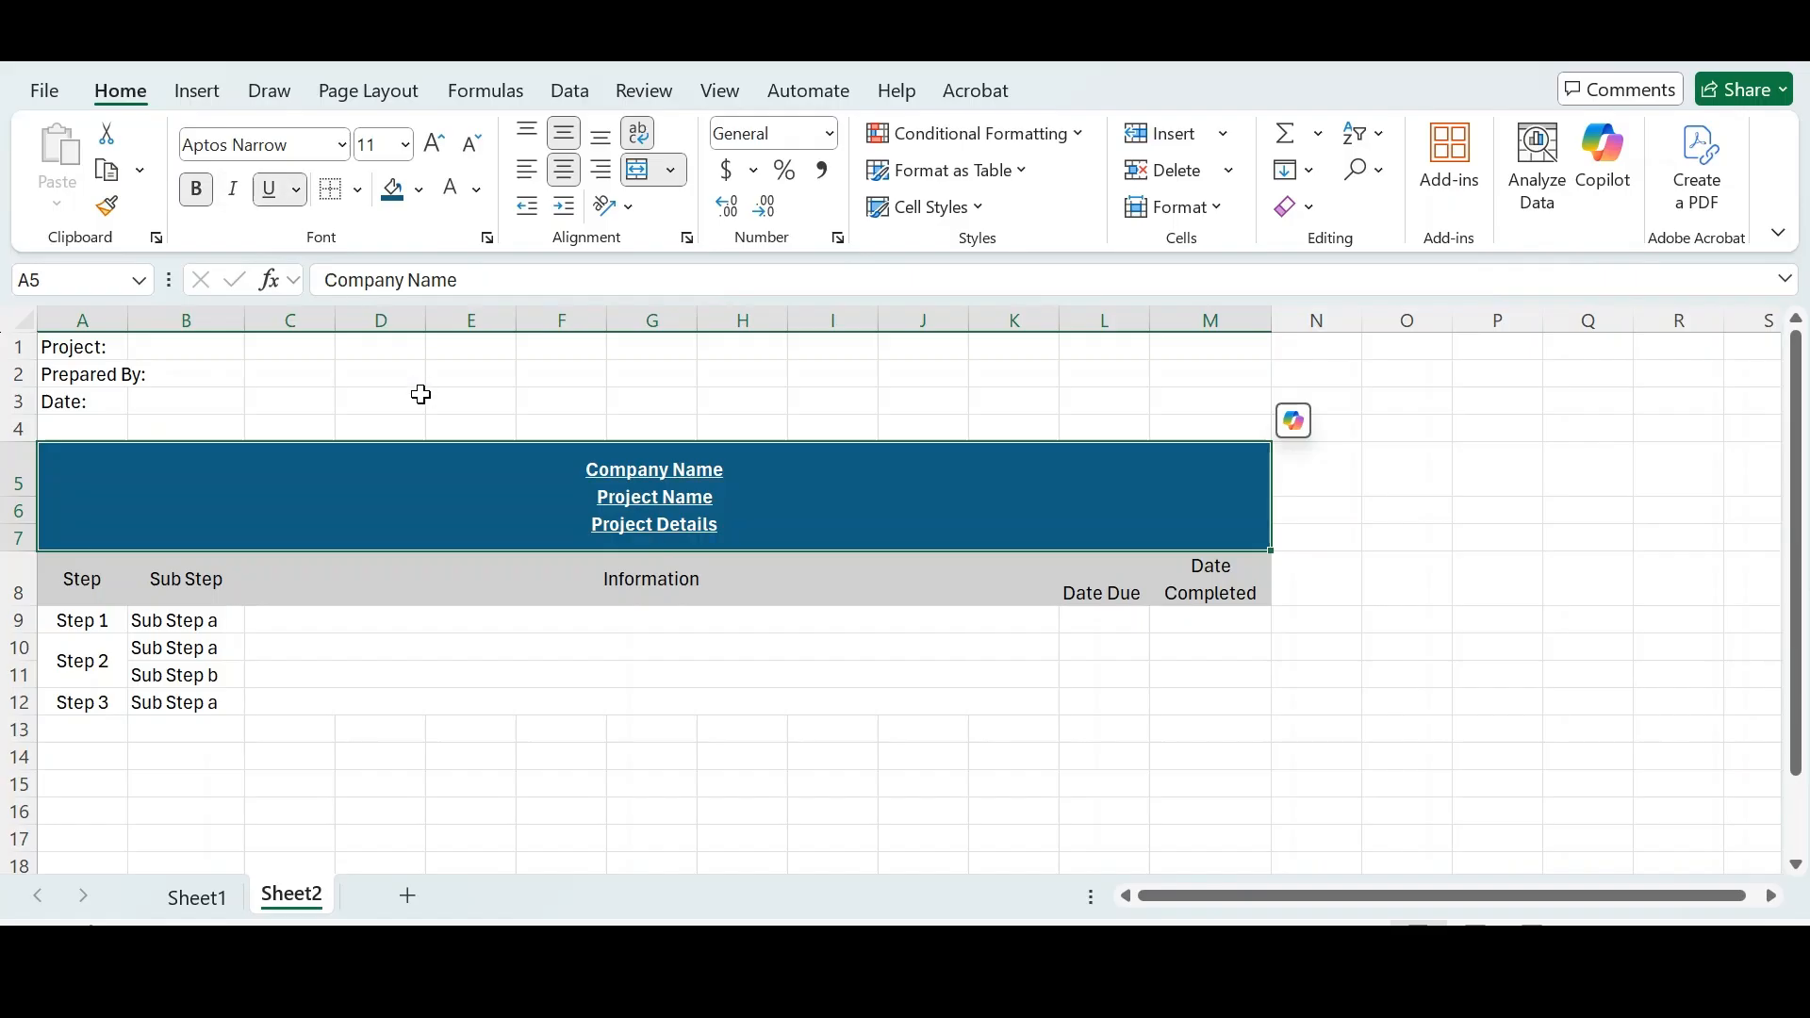
- Set the font size of the merged title block to 14
click(422, 395)
click(513, 494)
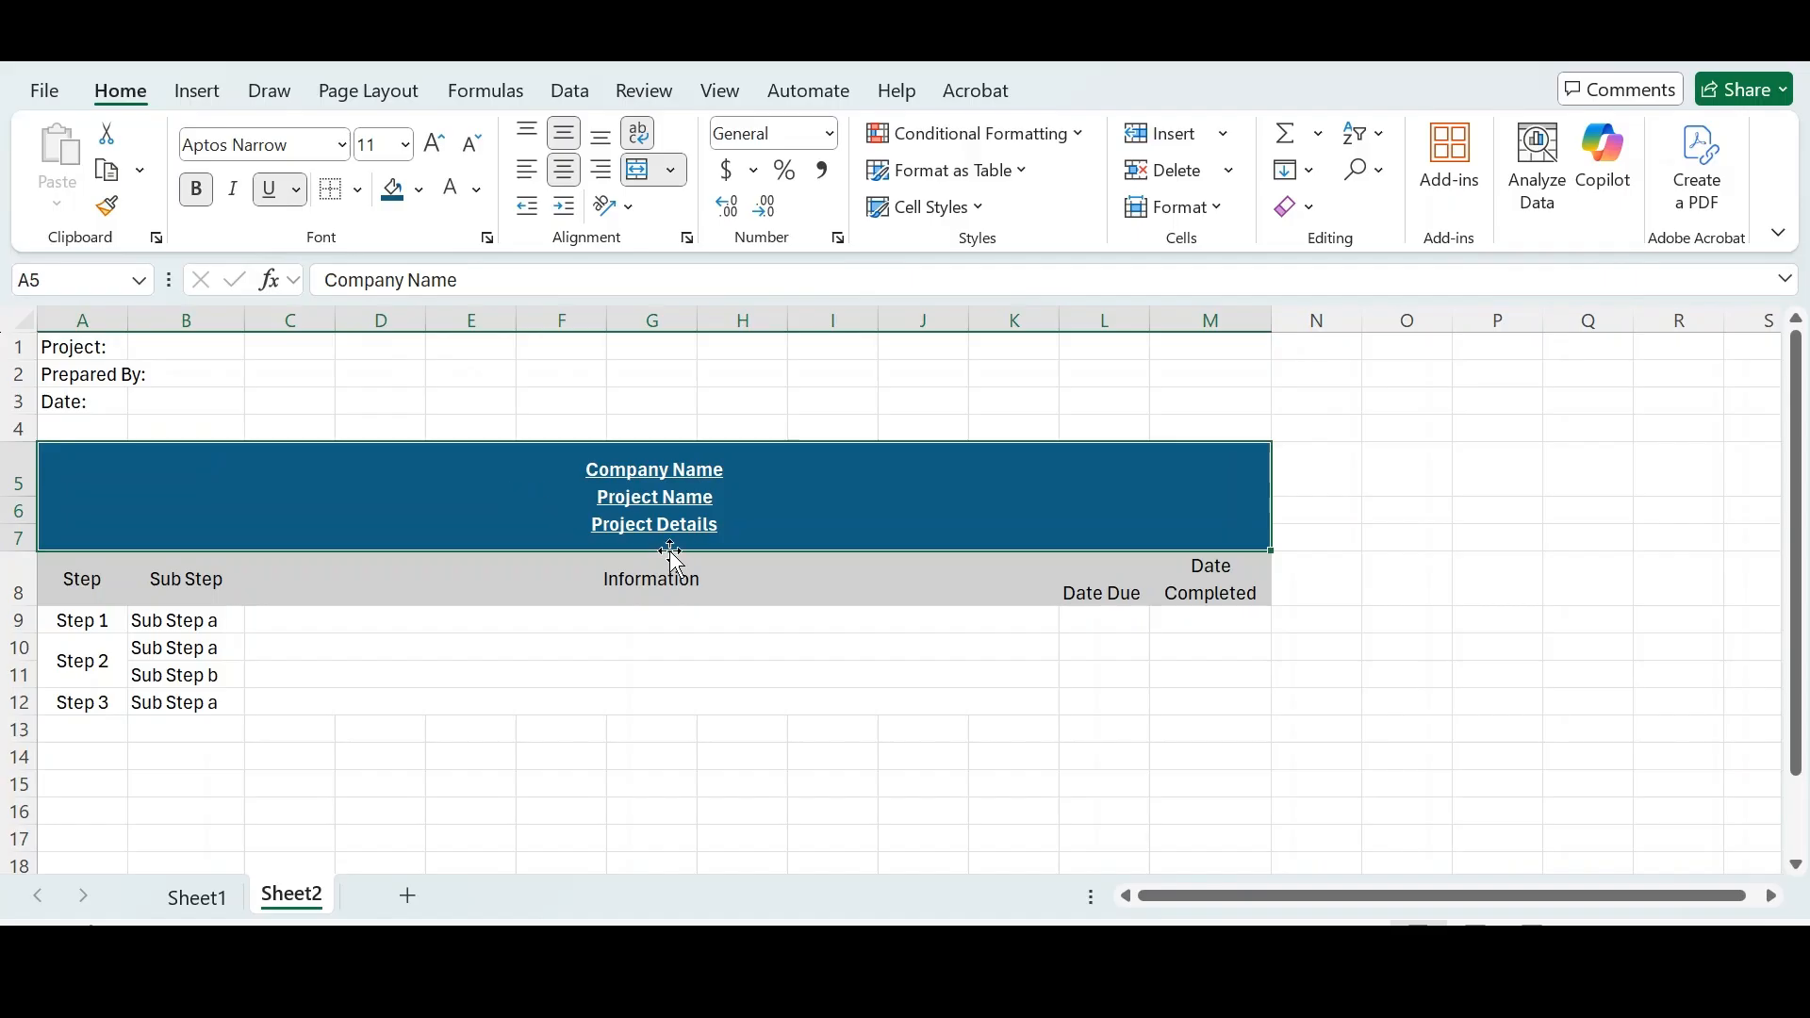
click(409, 147)
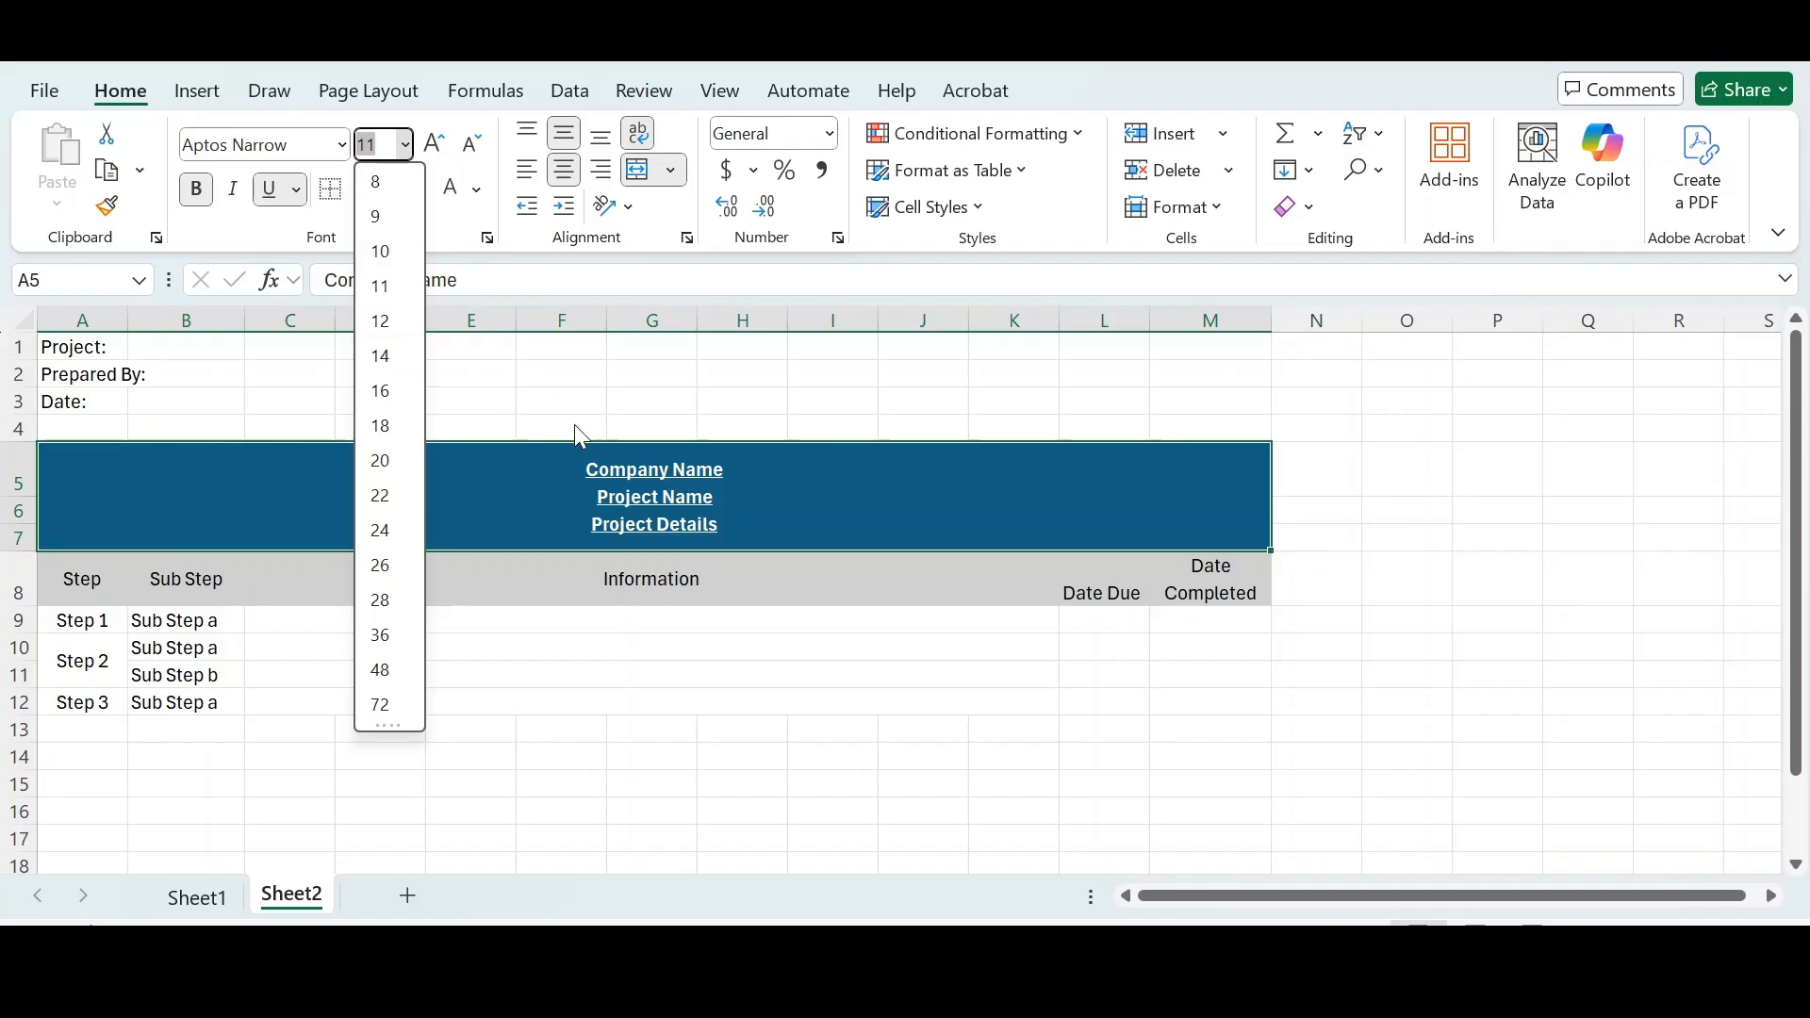
click(766, 518)
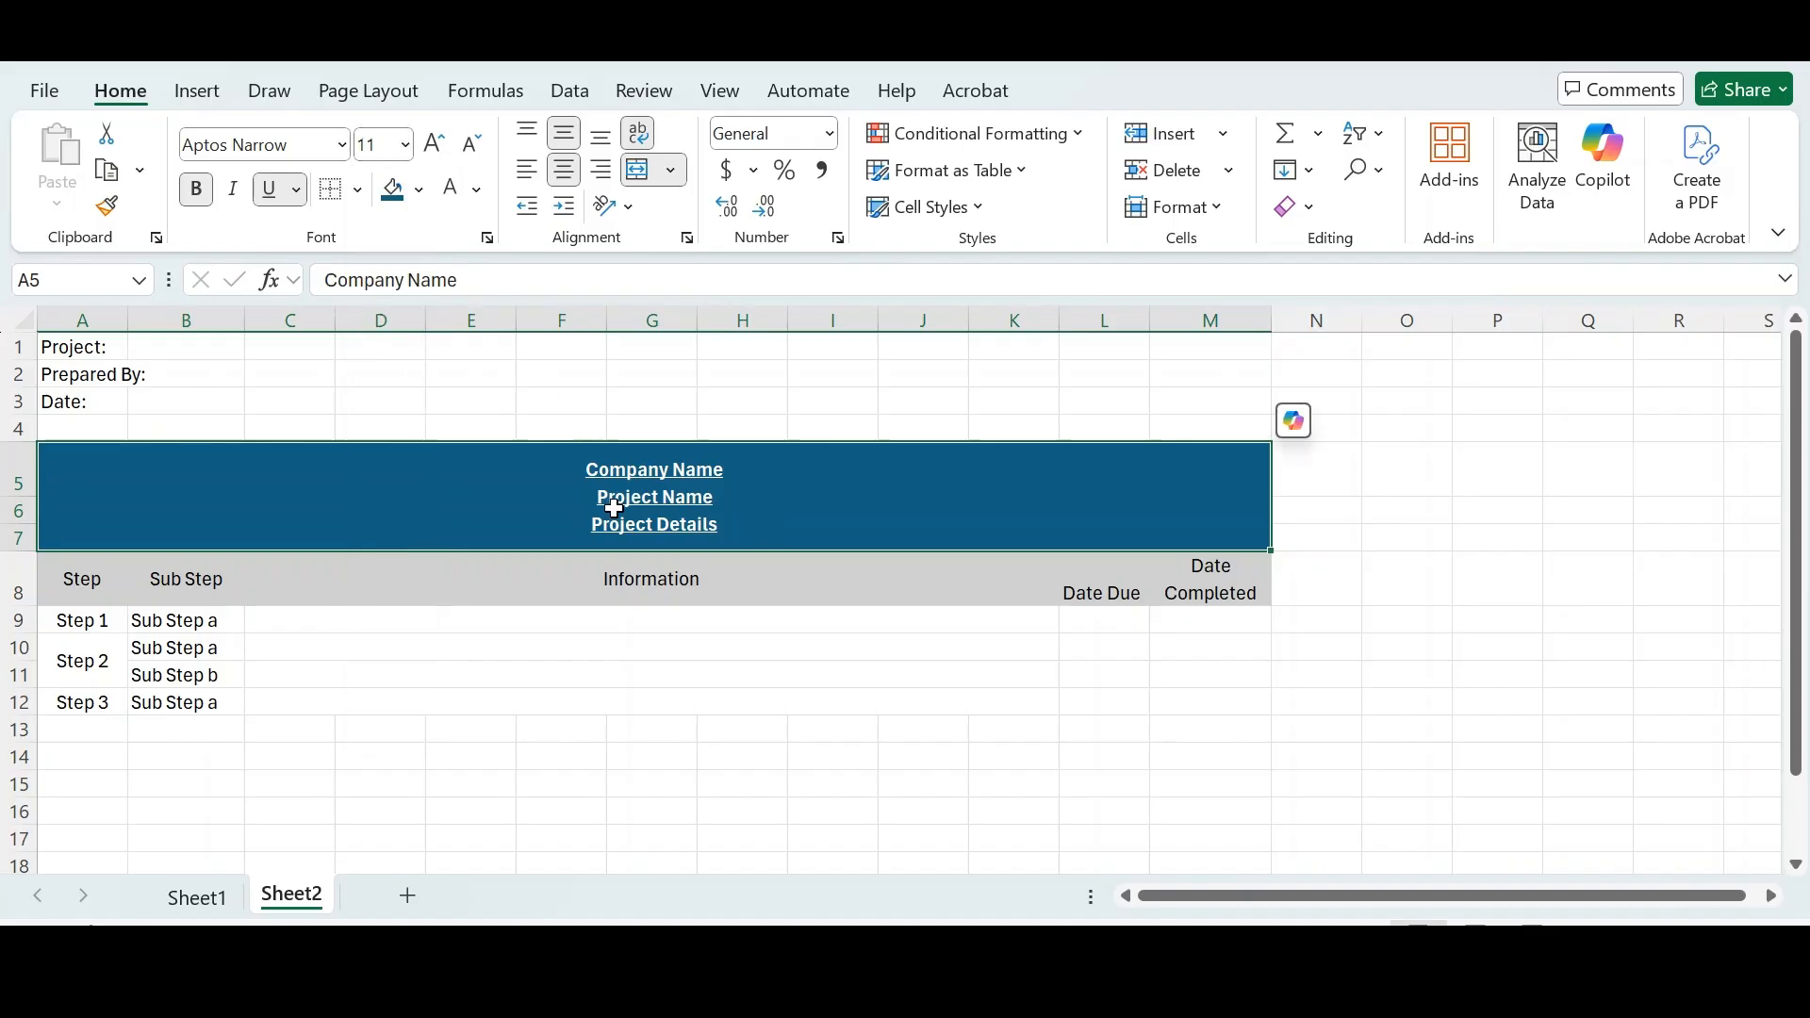
click(408, 154)
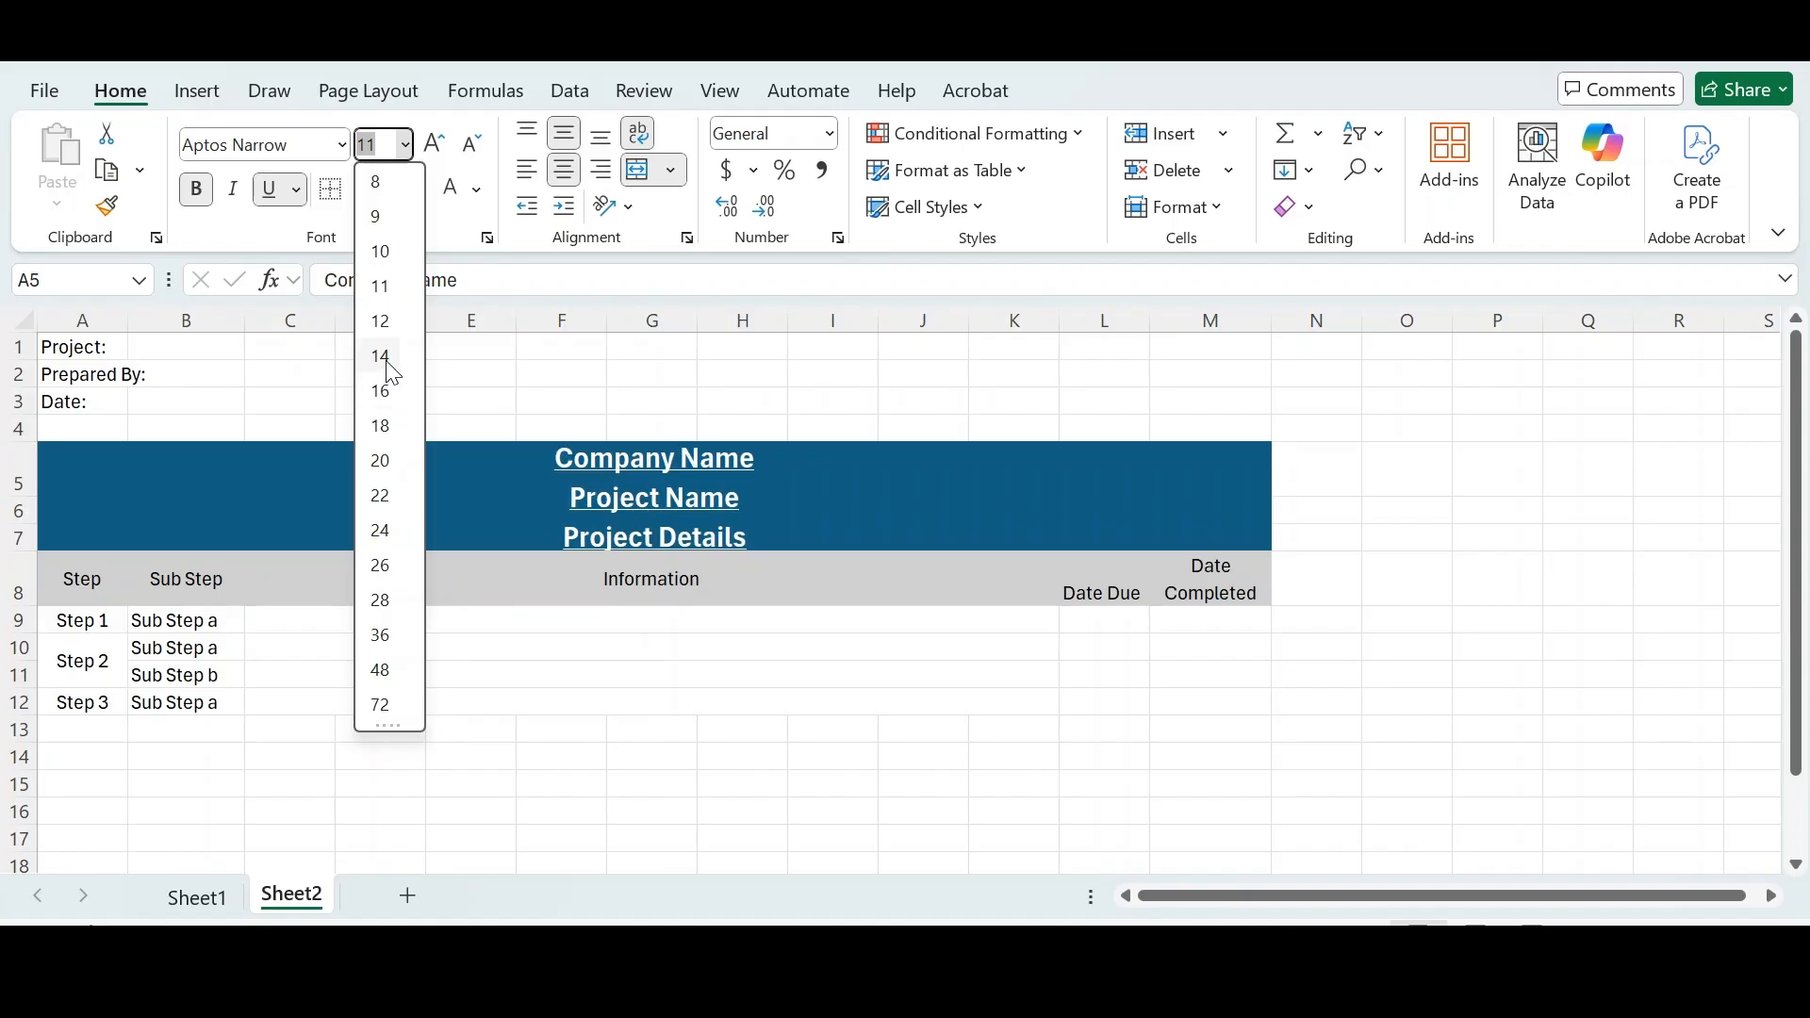
click(384, 361)
click(441, 668)
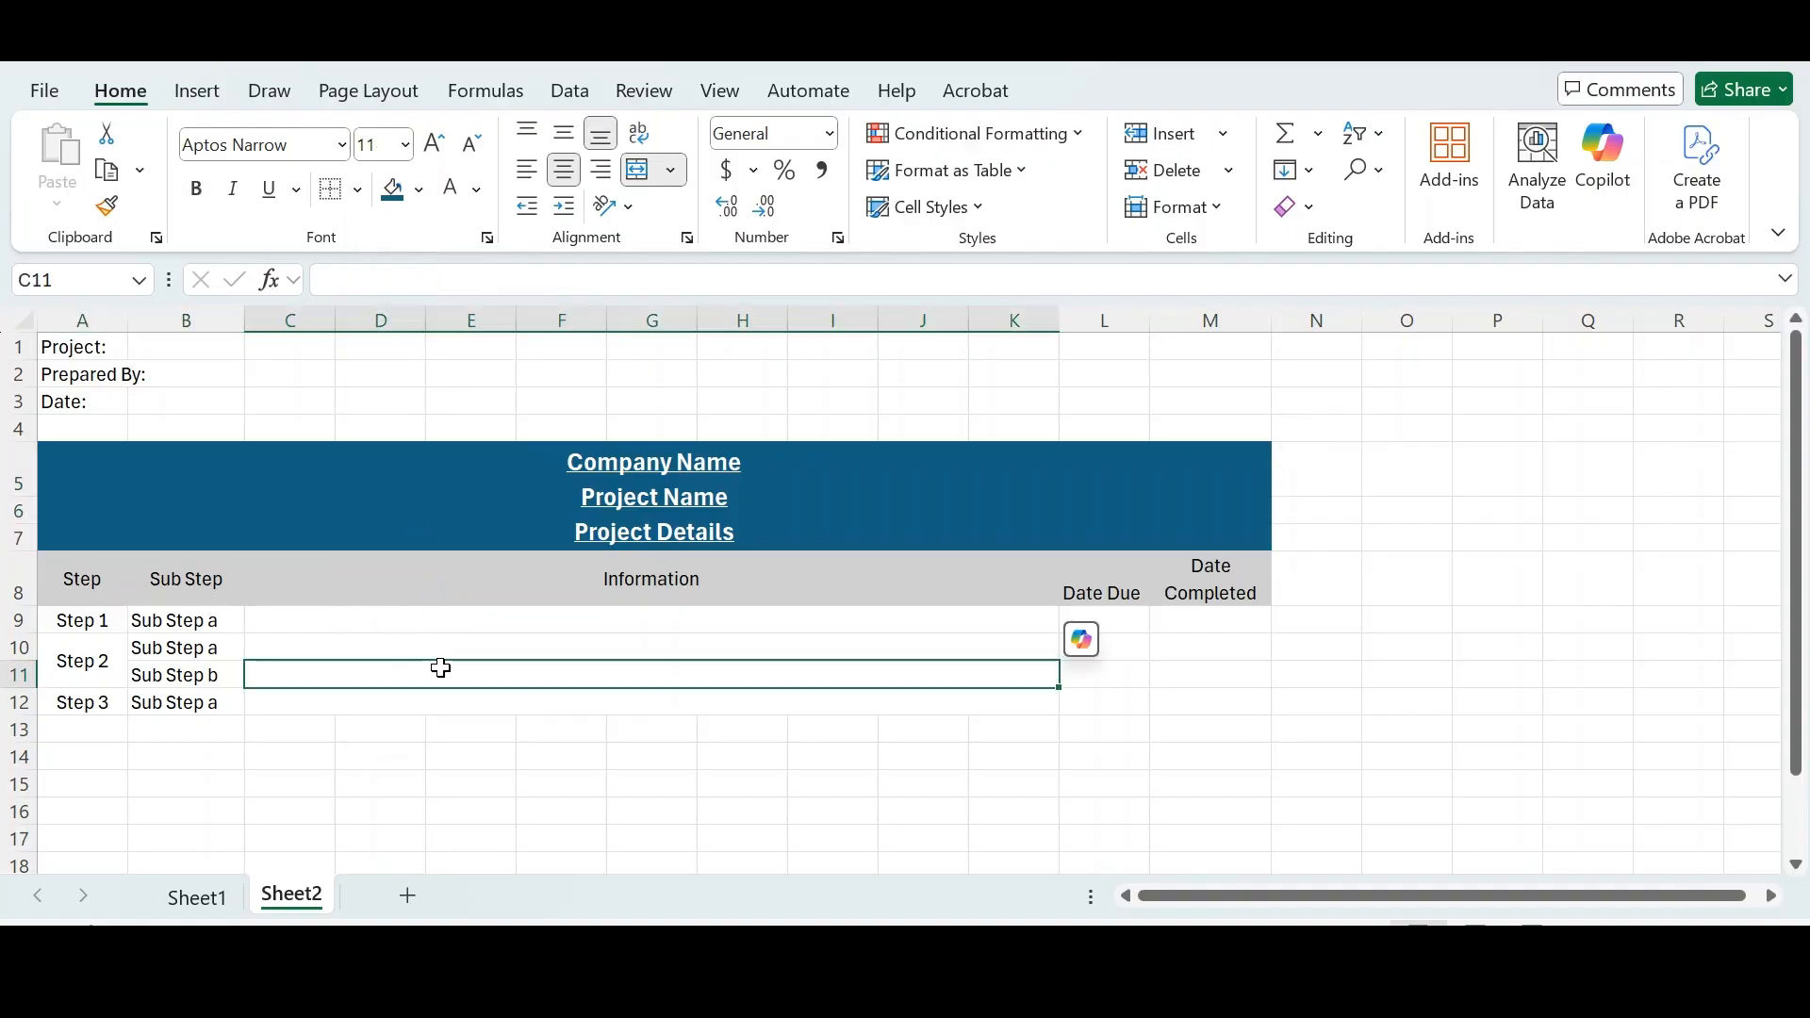
click(384, 505)
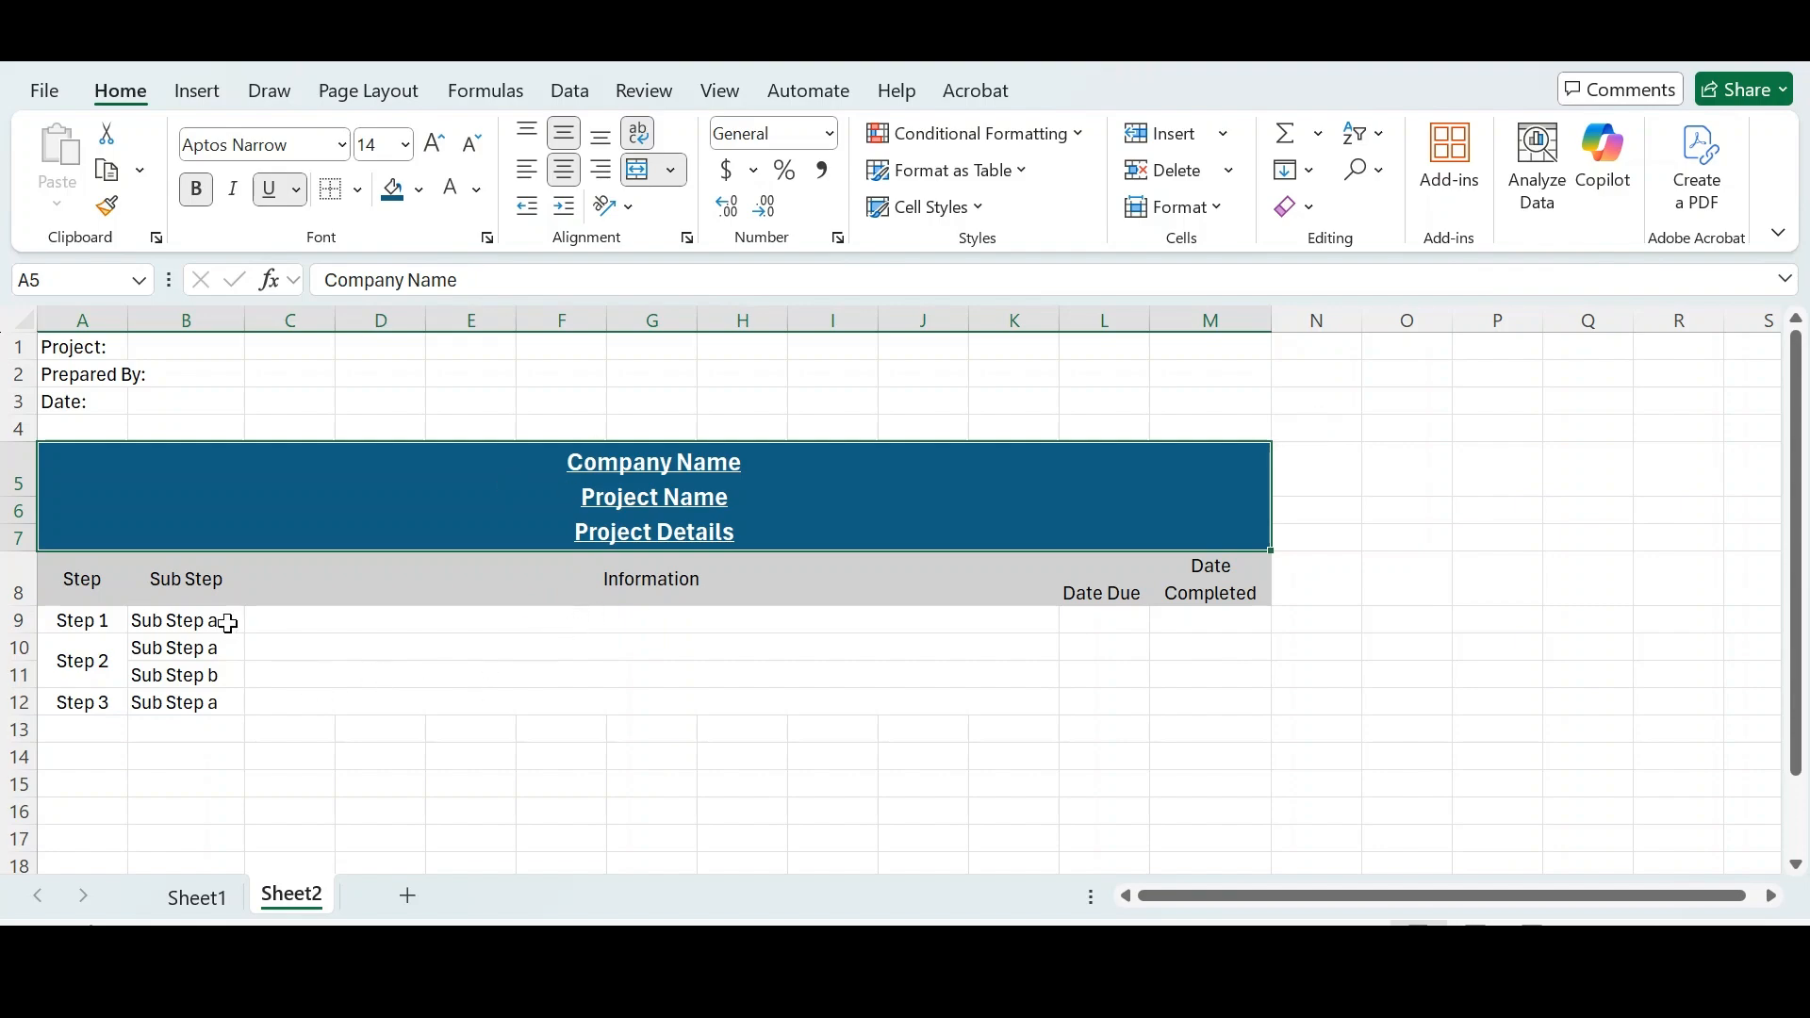
drag(101, 585, 1257, 586)
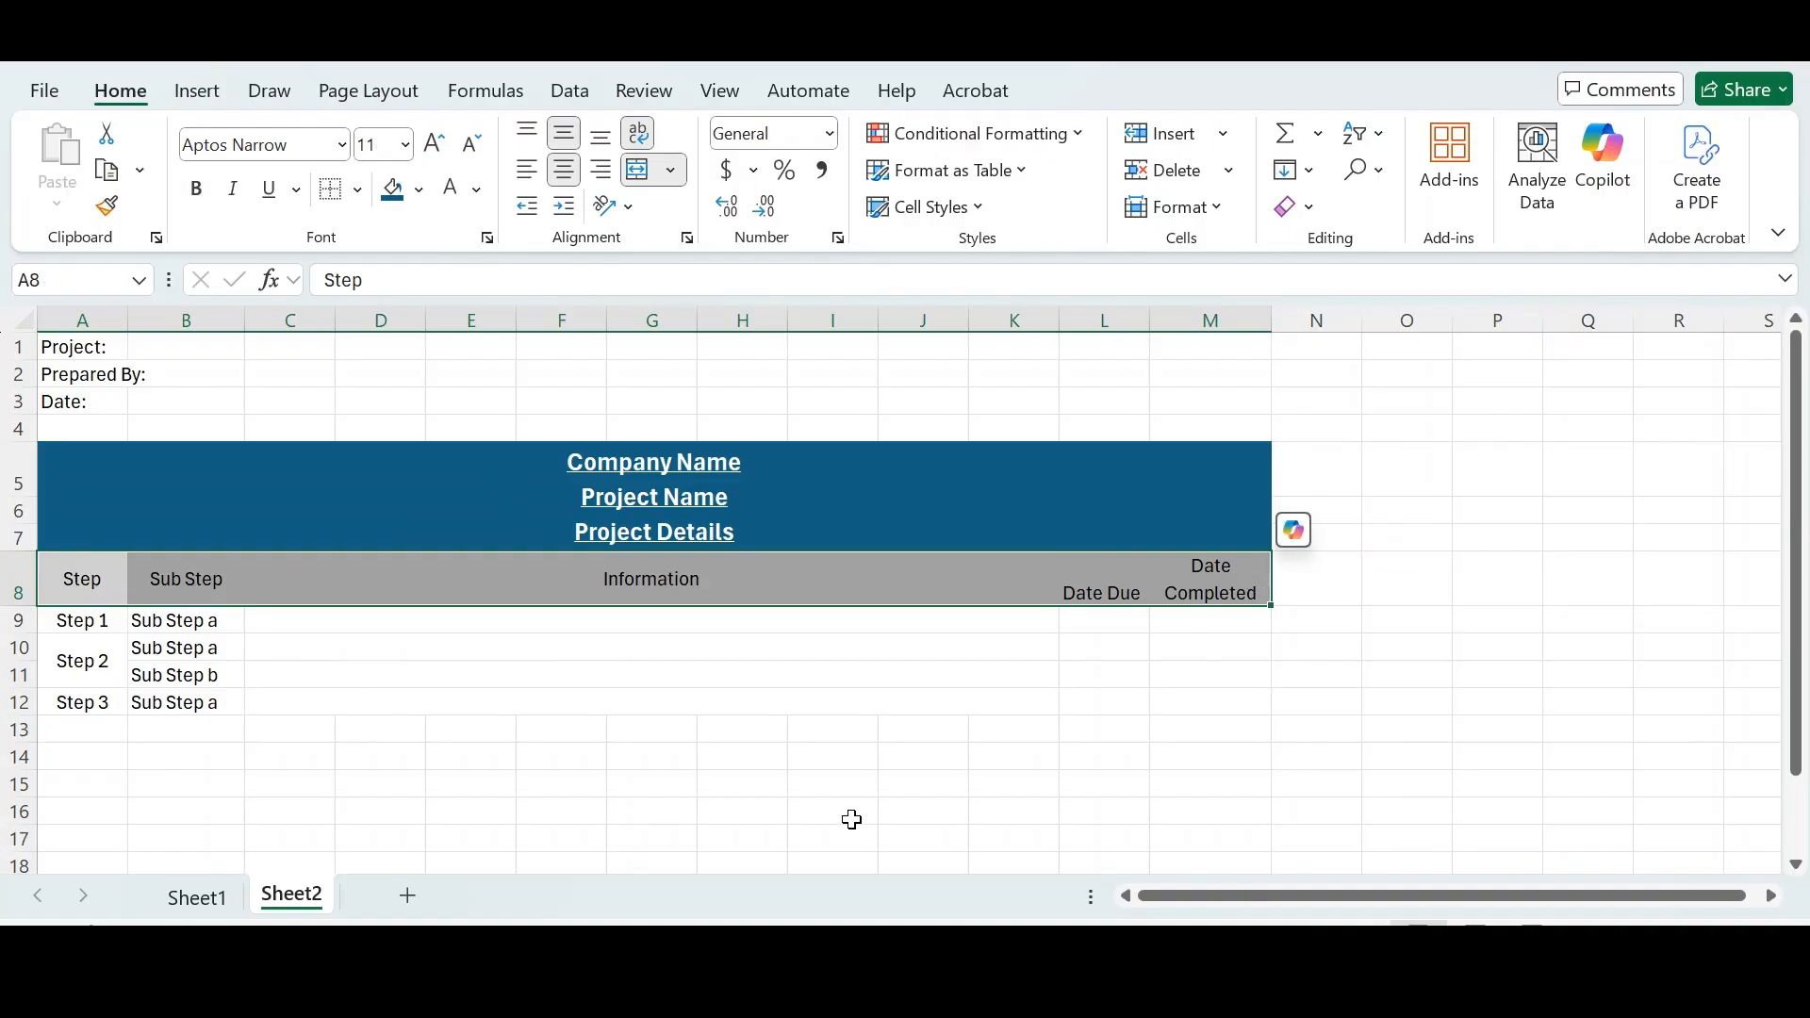
click(742, 779)
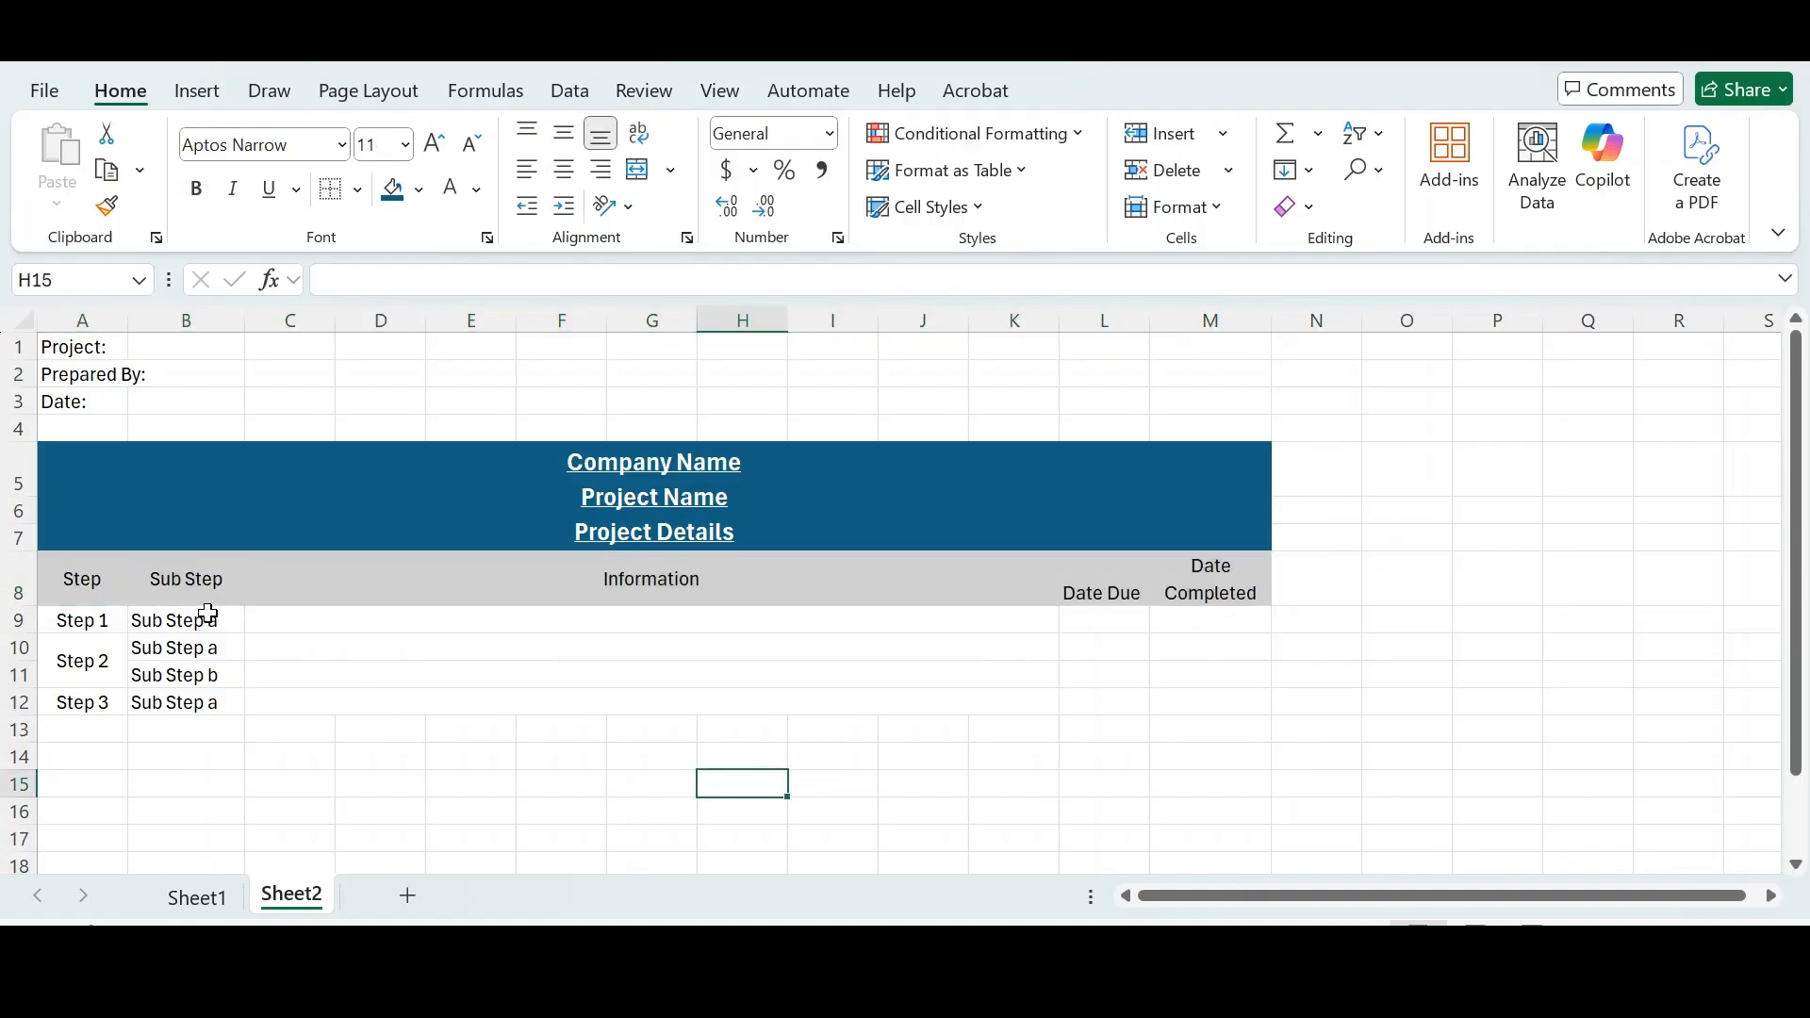
click(293, 626)
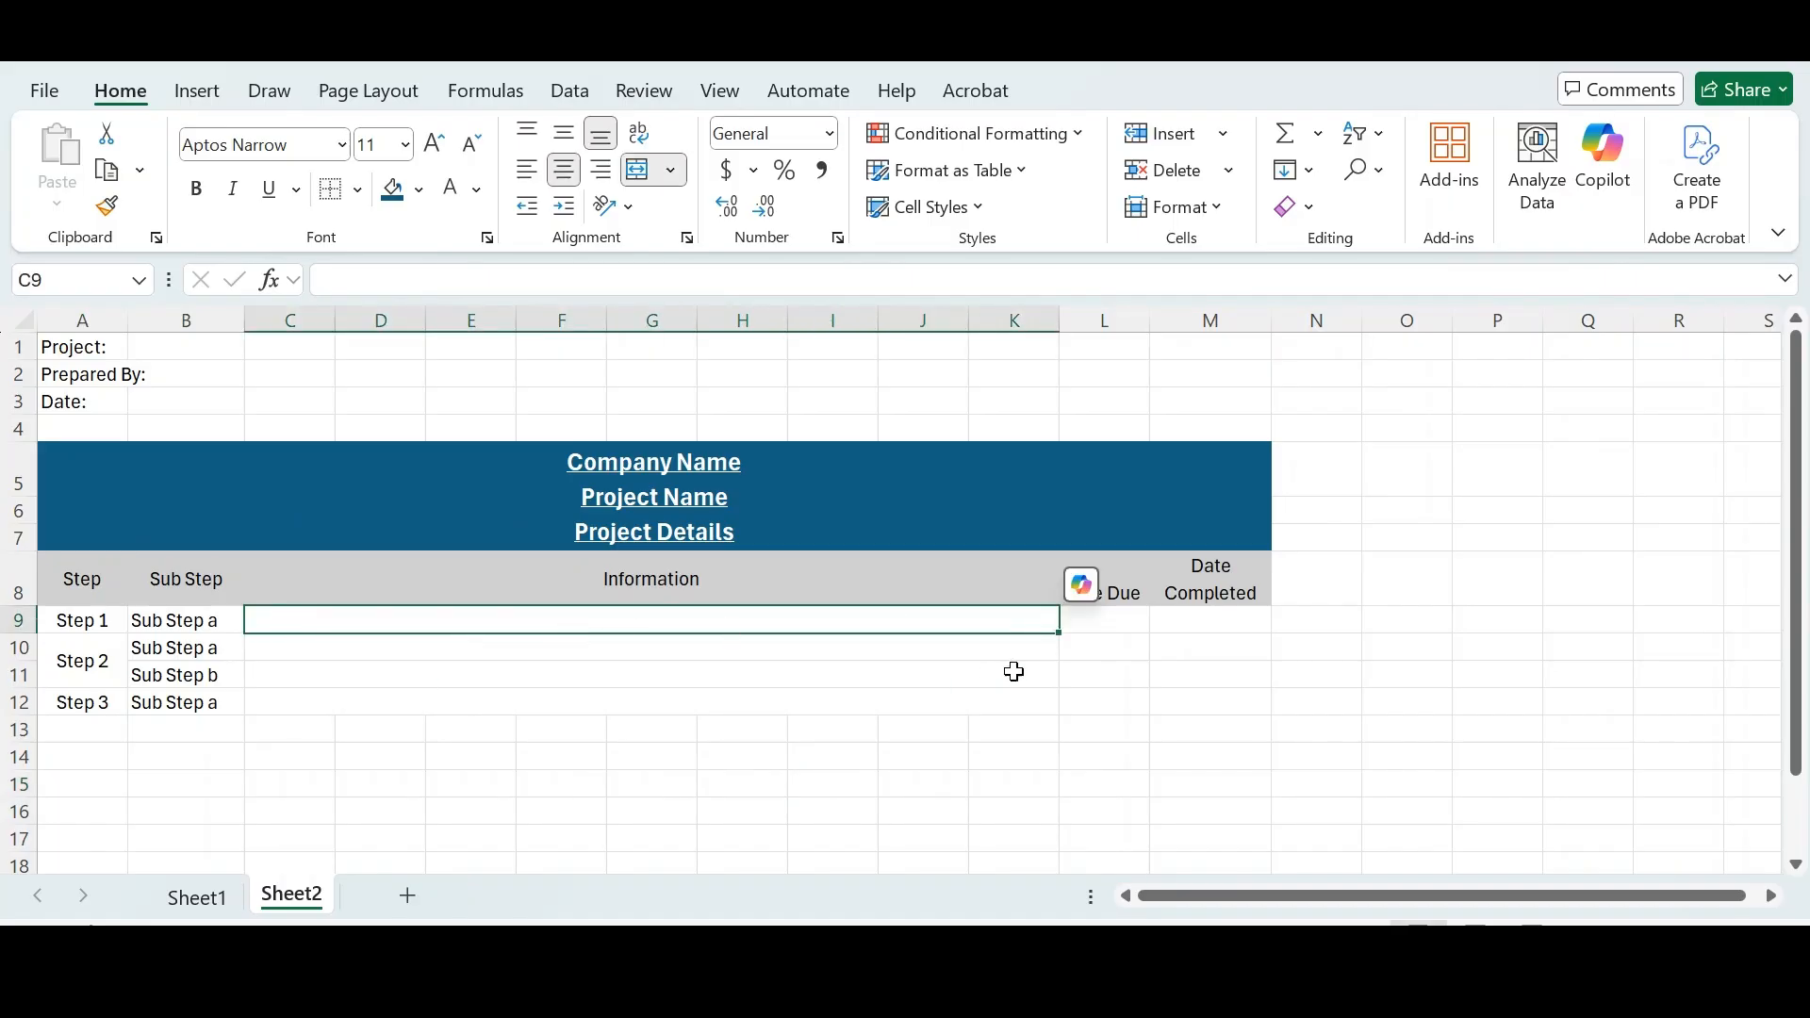
click(1130, 619)
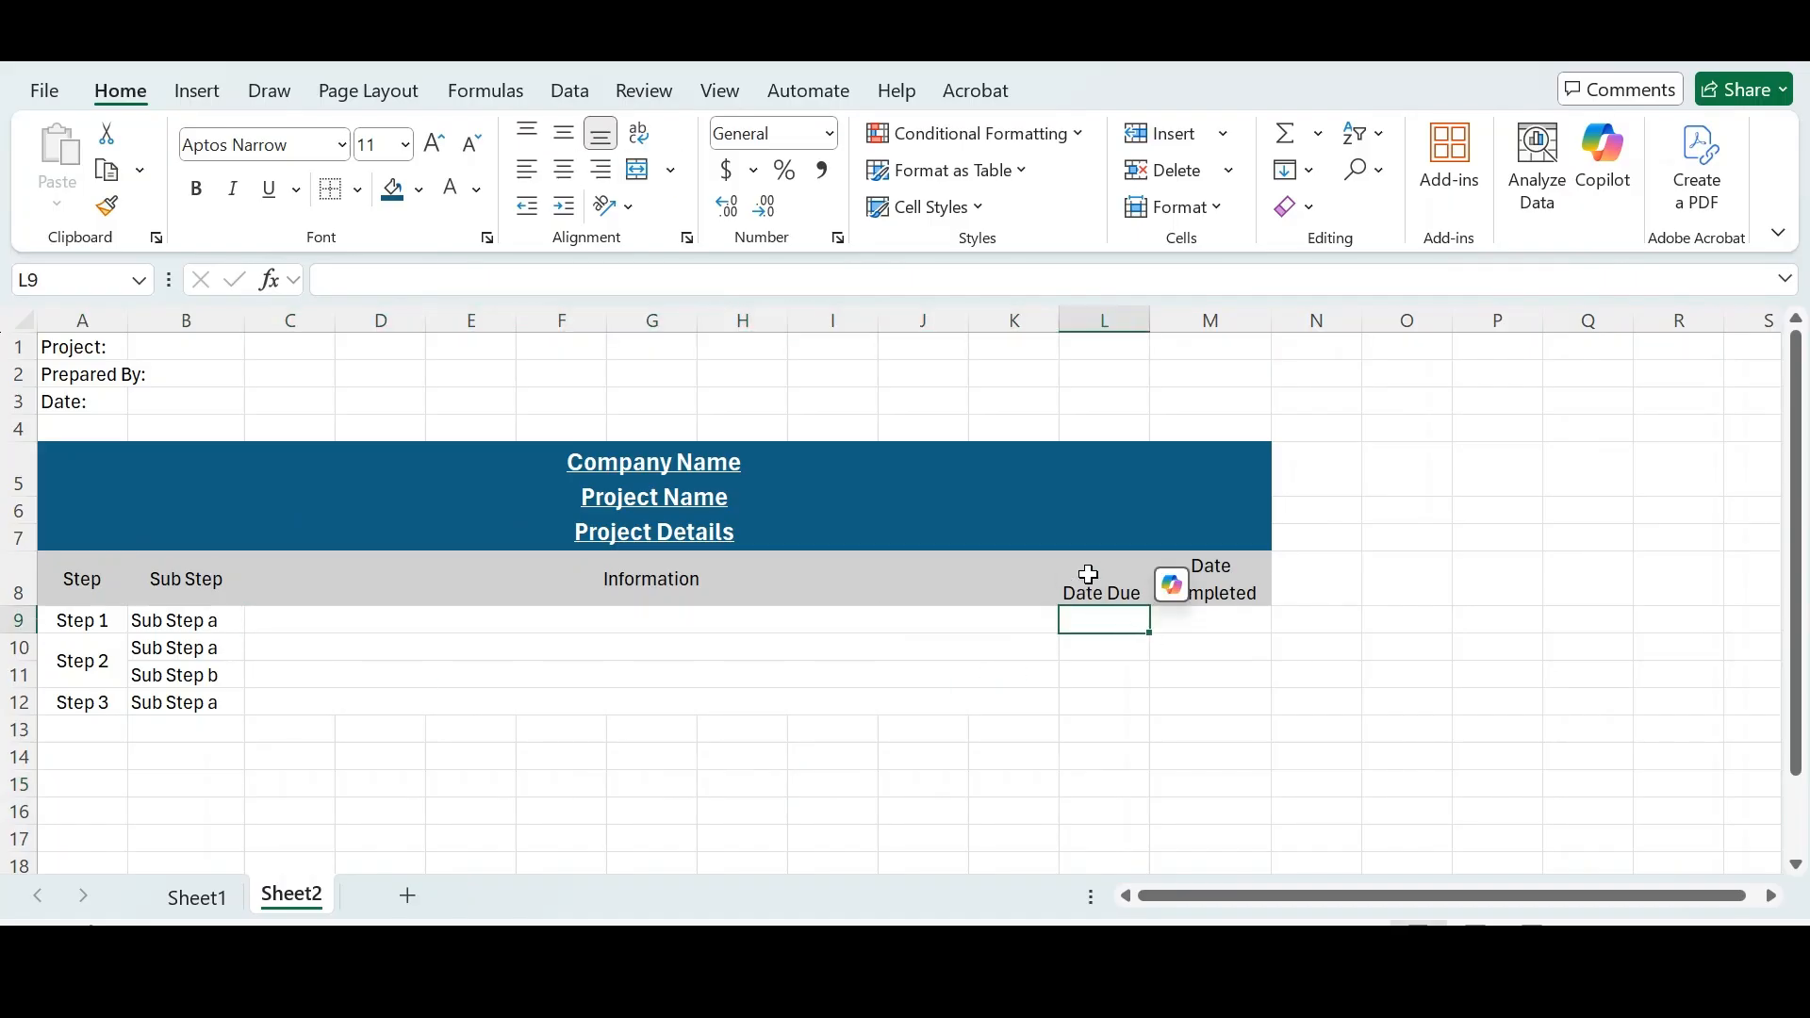
click(1118, 678)
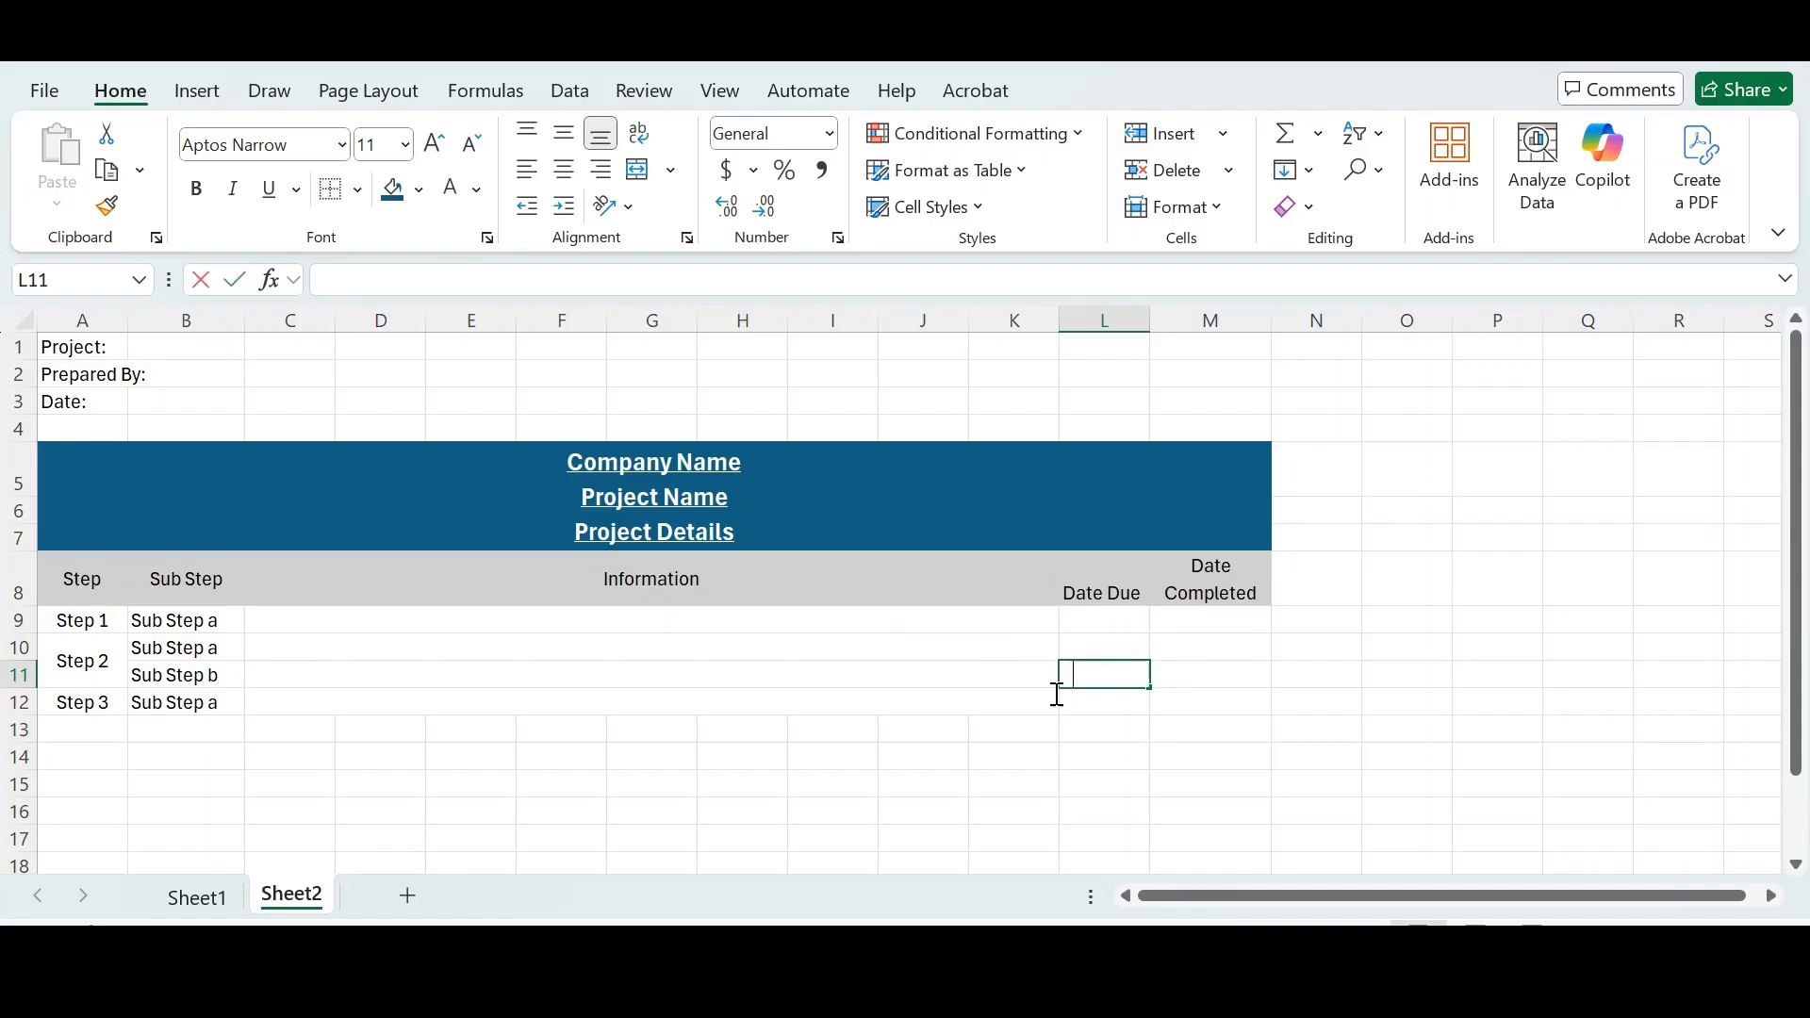
text(2)
click(482, 641)
text(tg)
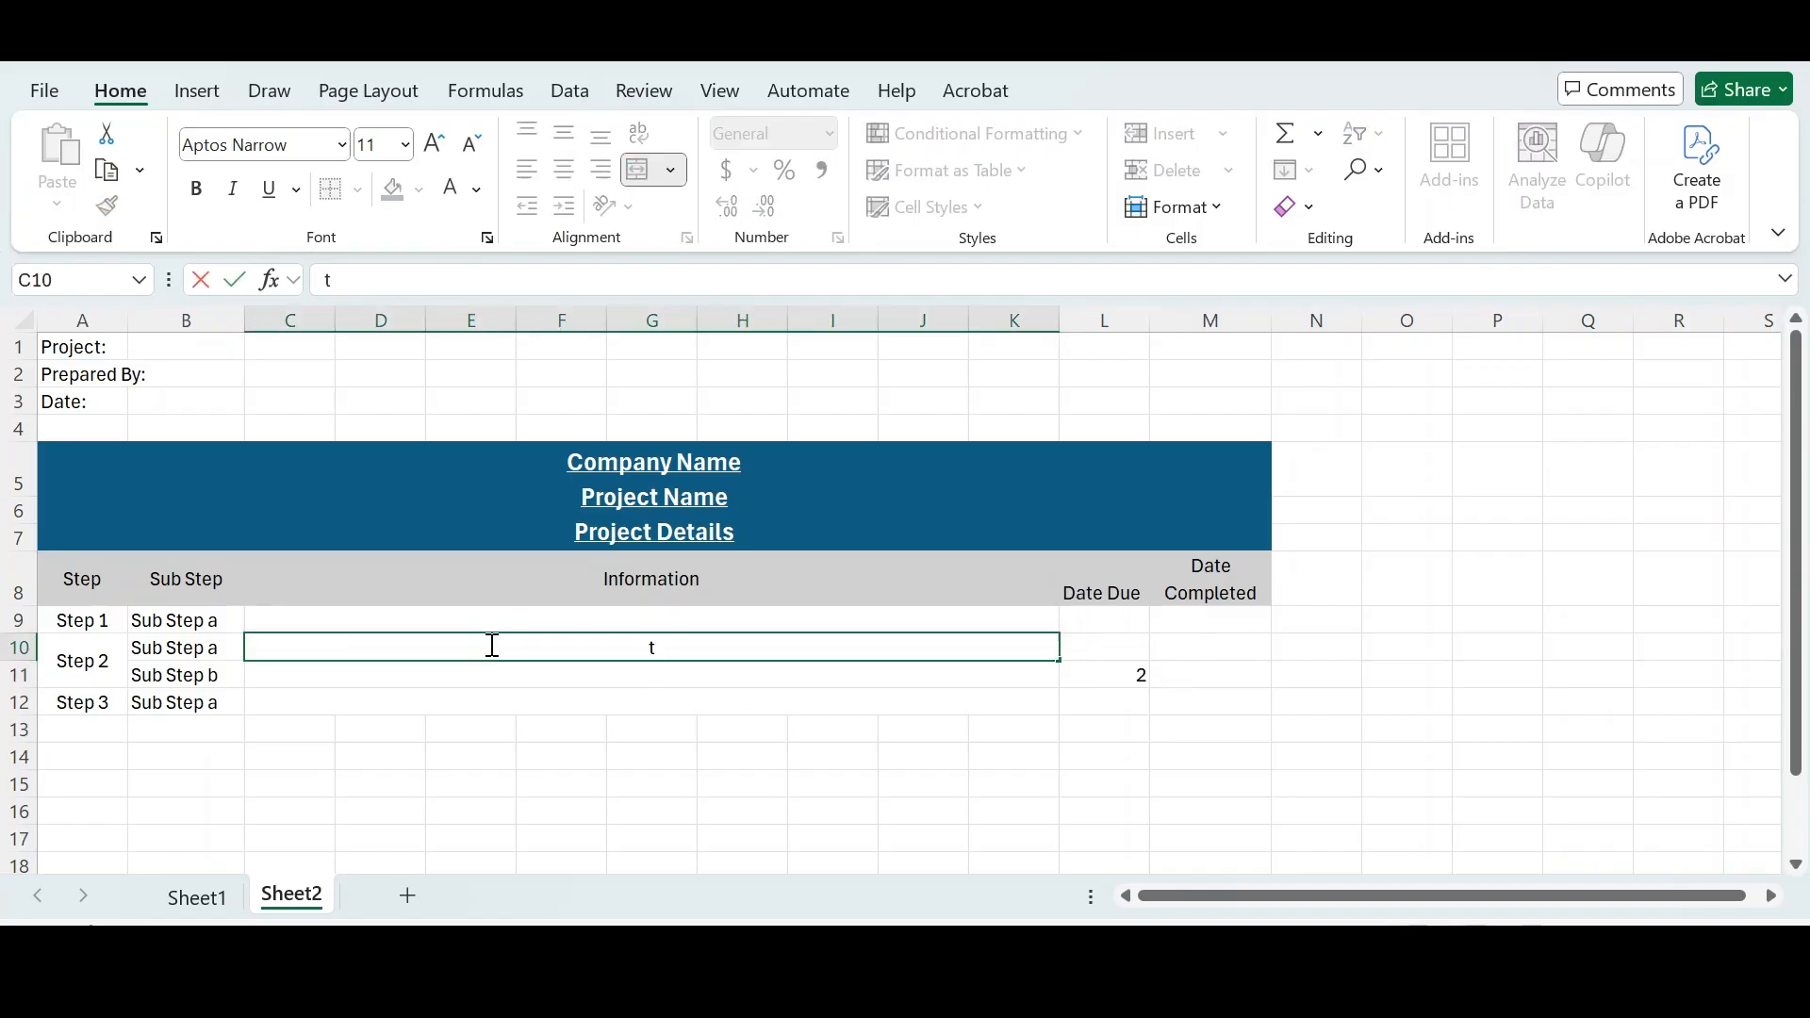
click(529, 760)
click(731, 651)
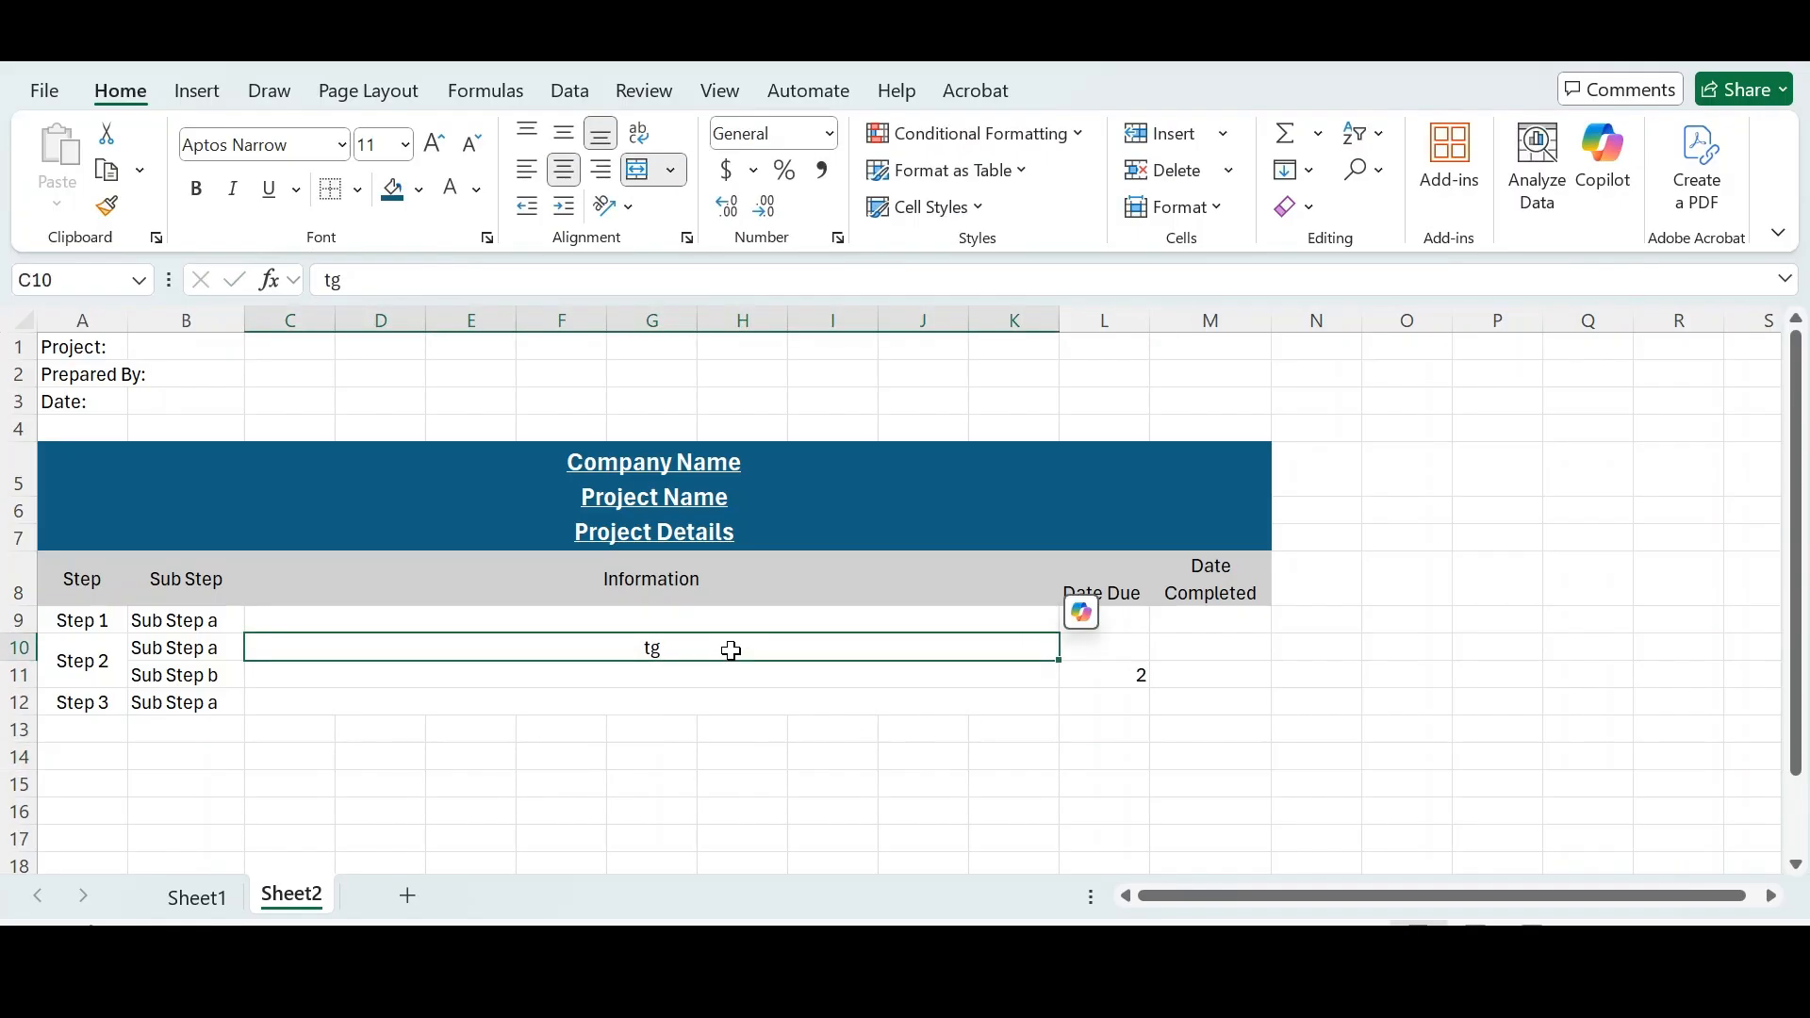
key(Delete)
click(1126, 676)
key(Delete)
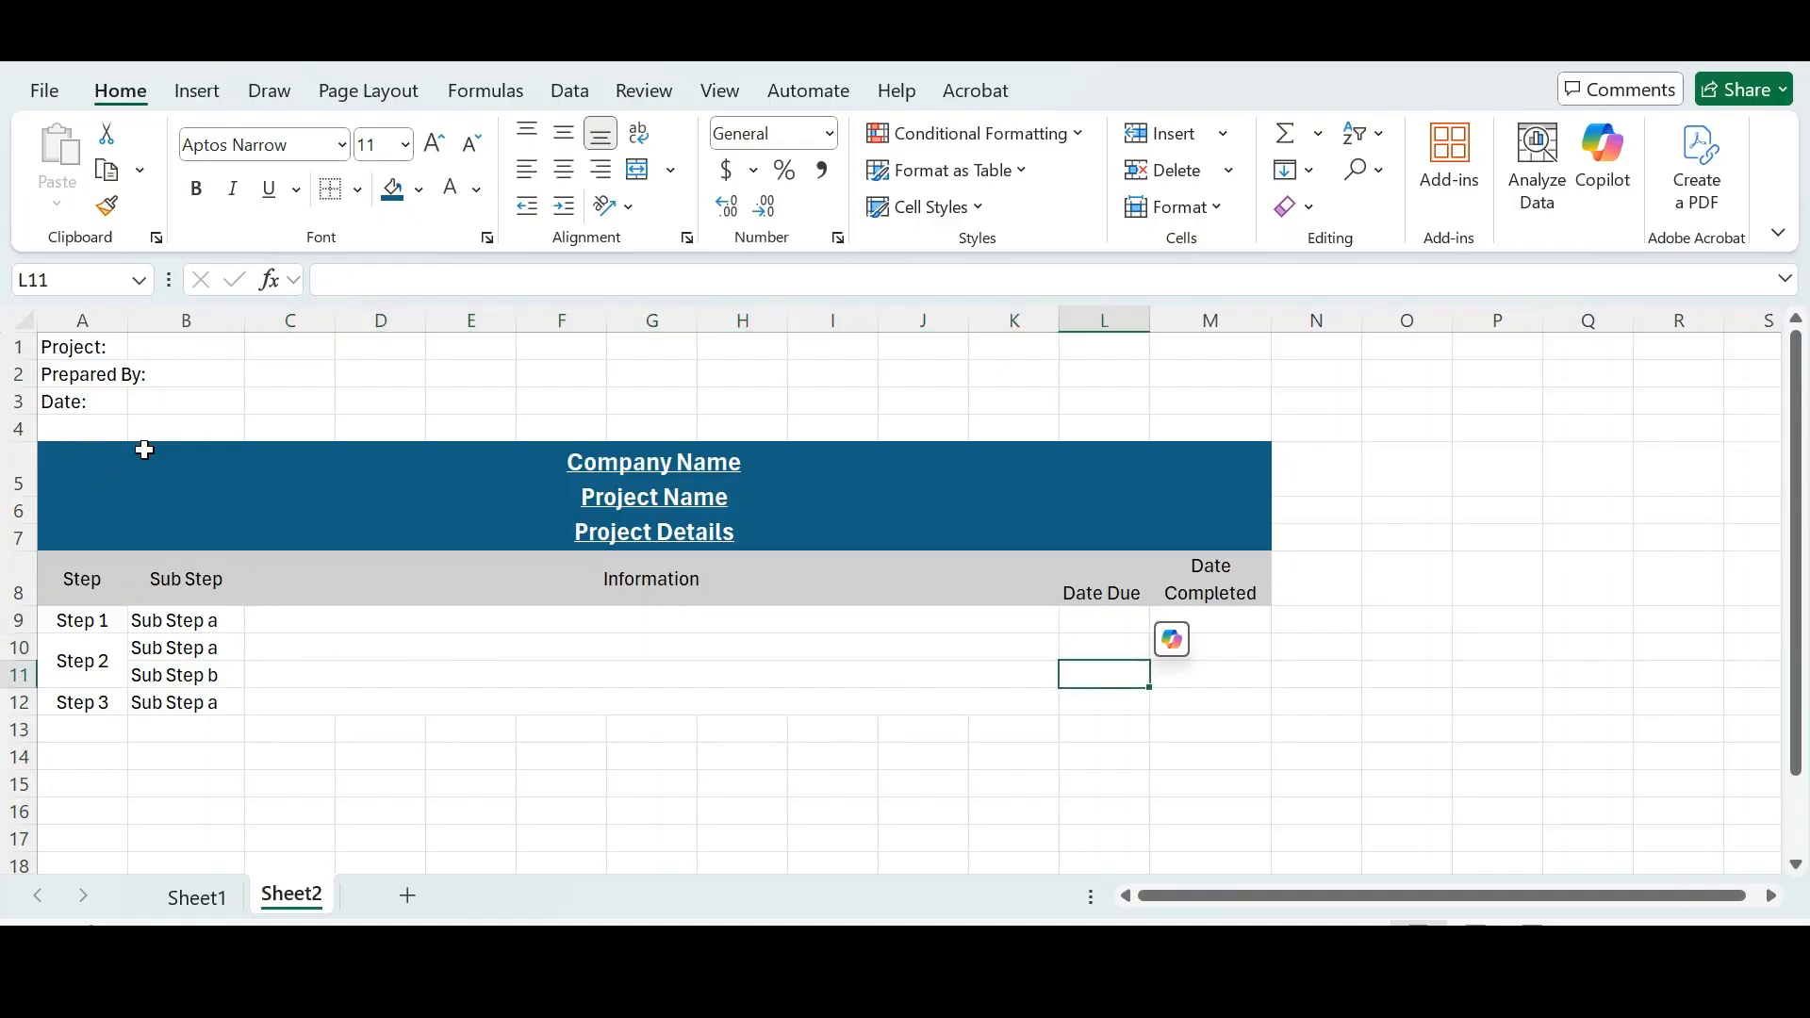
- Apply all borders to the whole template range from the title block through row 12
drag(56, 457, 520, 705)
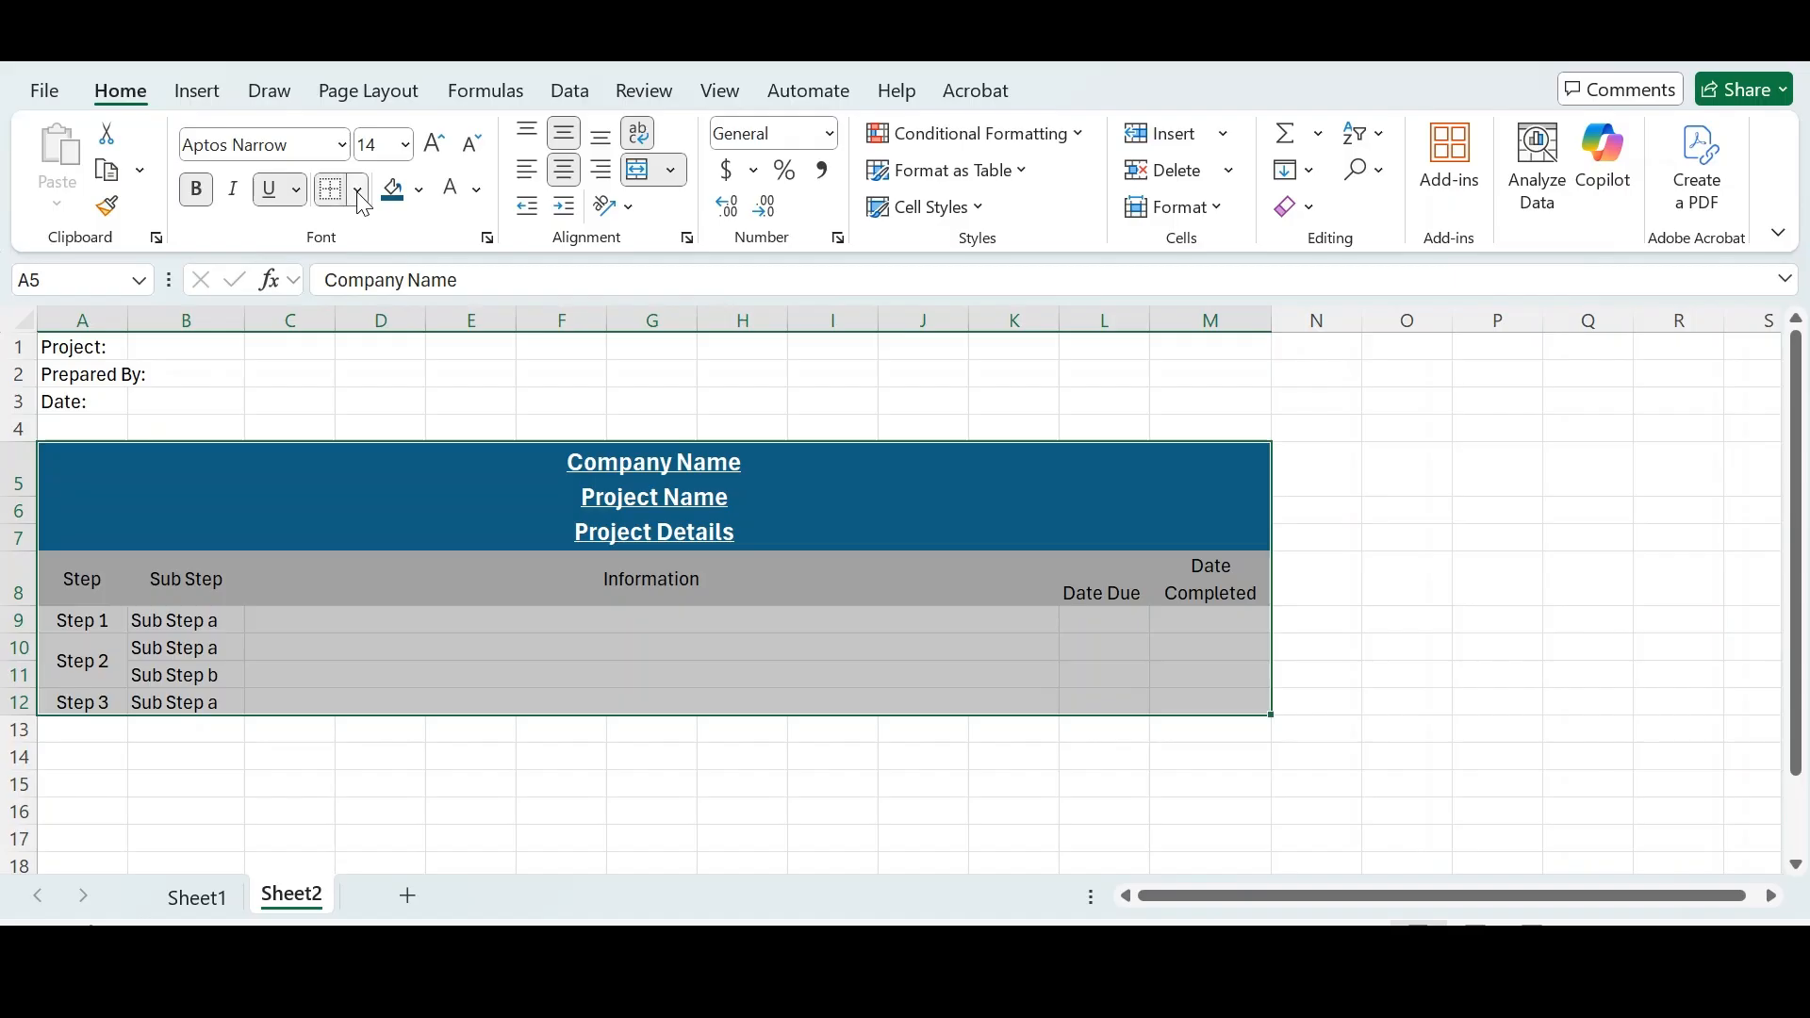
click(358, 192)
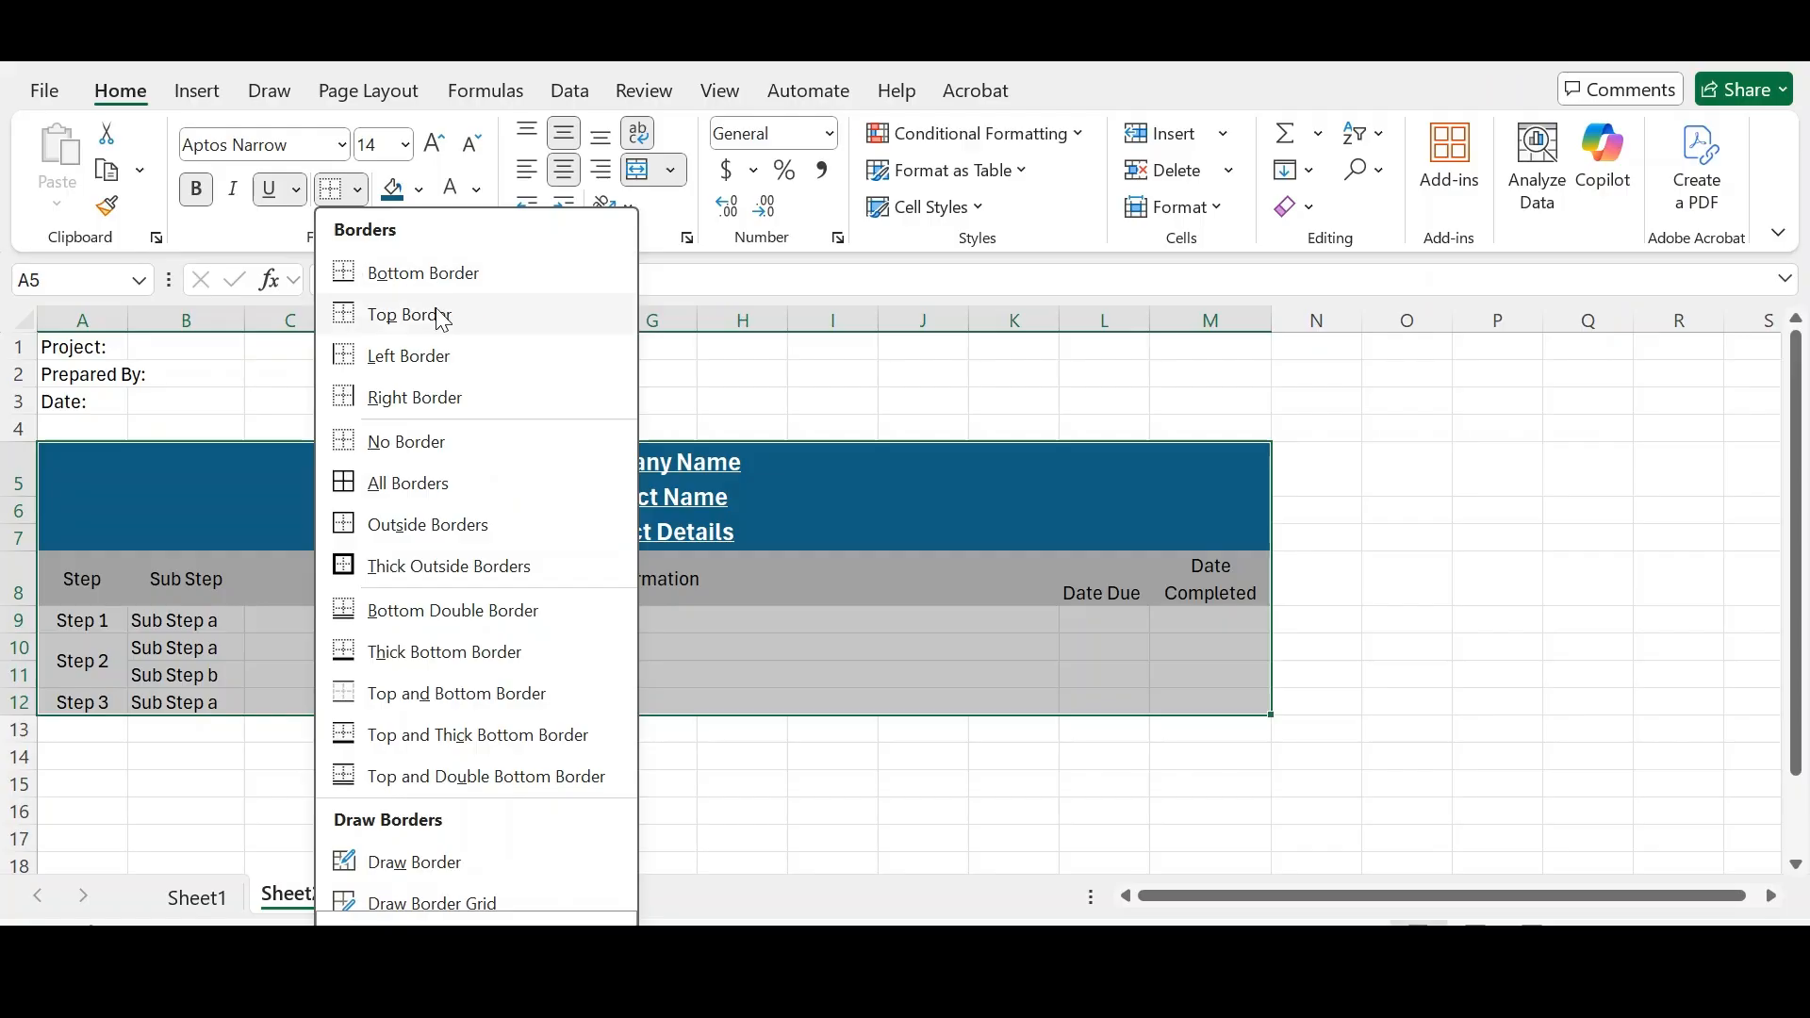
click(419, 483)
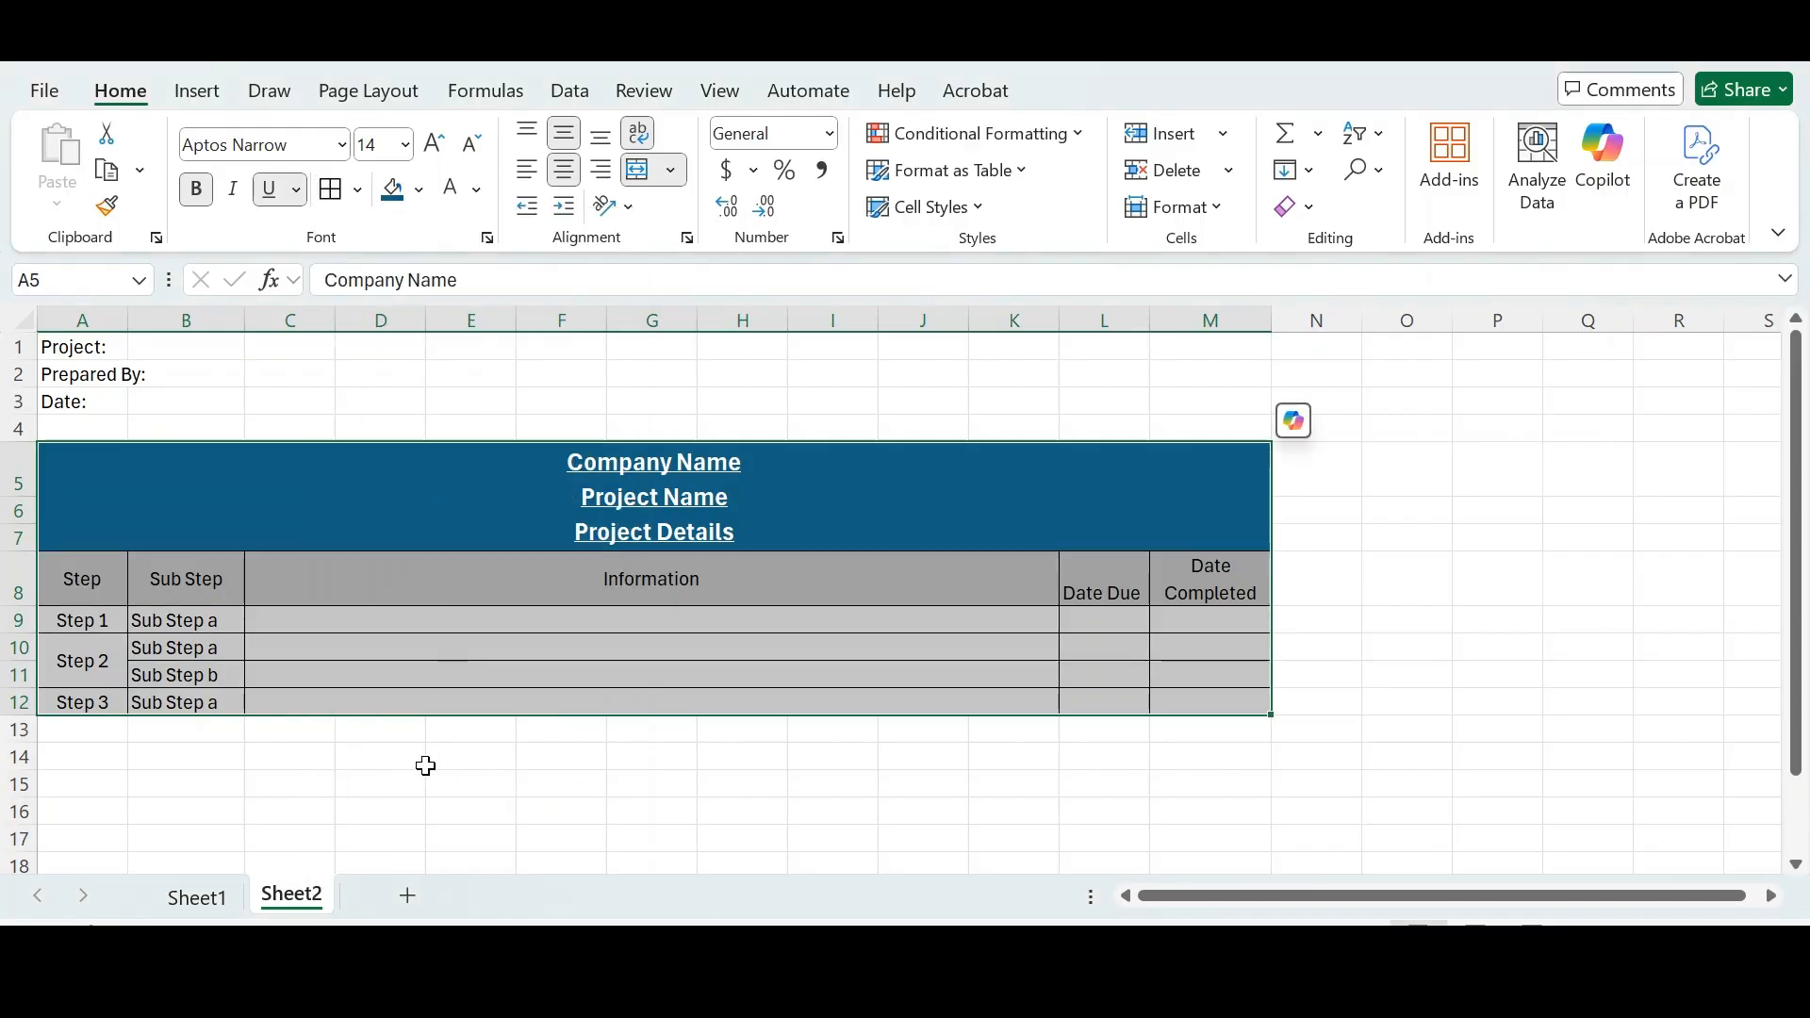
click(425, 767)
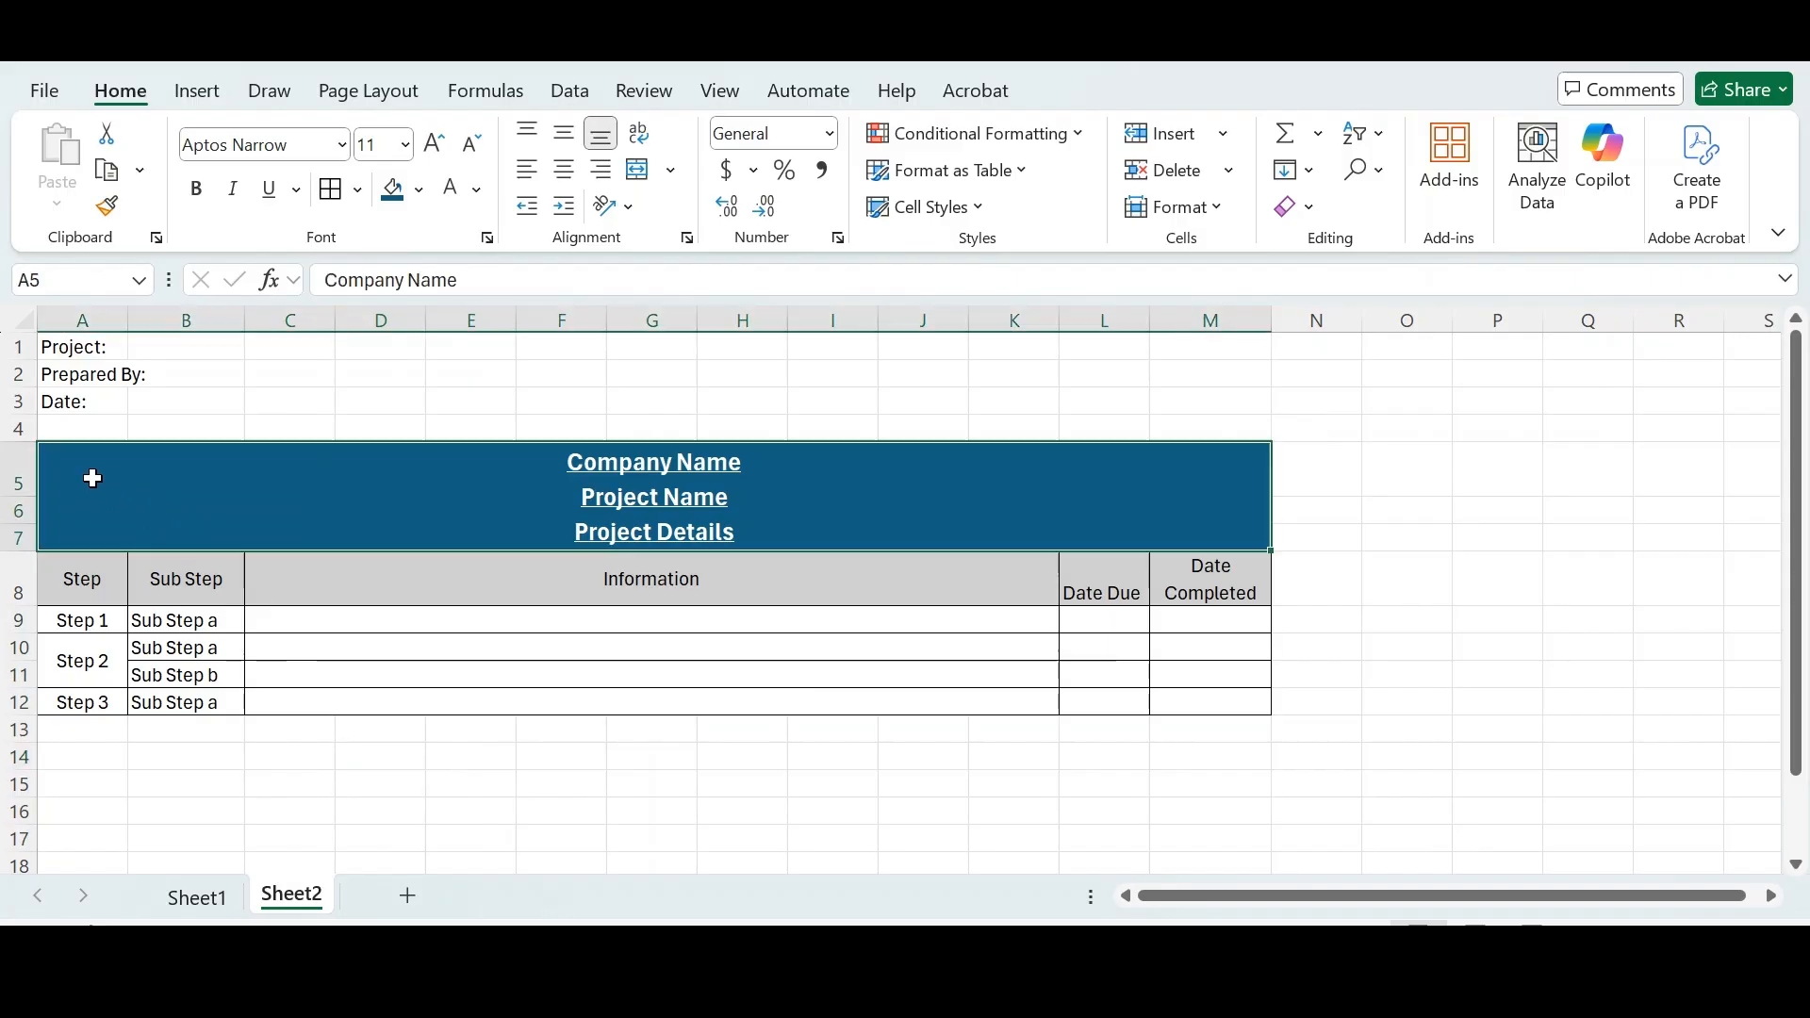
- Add a thick outside border around the whole template range from row 5 to row 12
click(89, 477)
drag(88, 456, 577, 702)
click(358, 190)
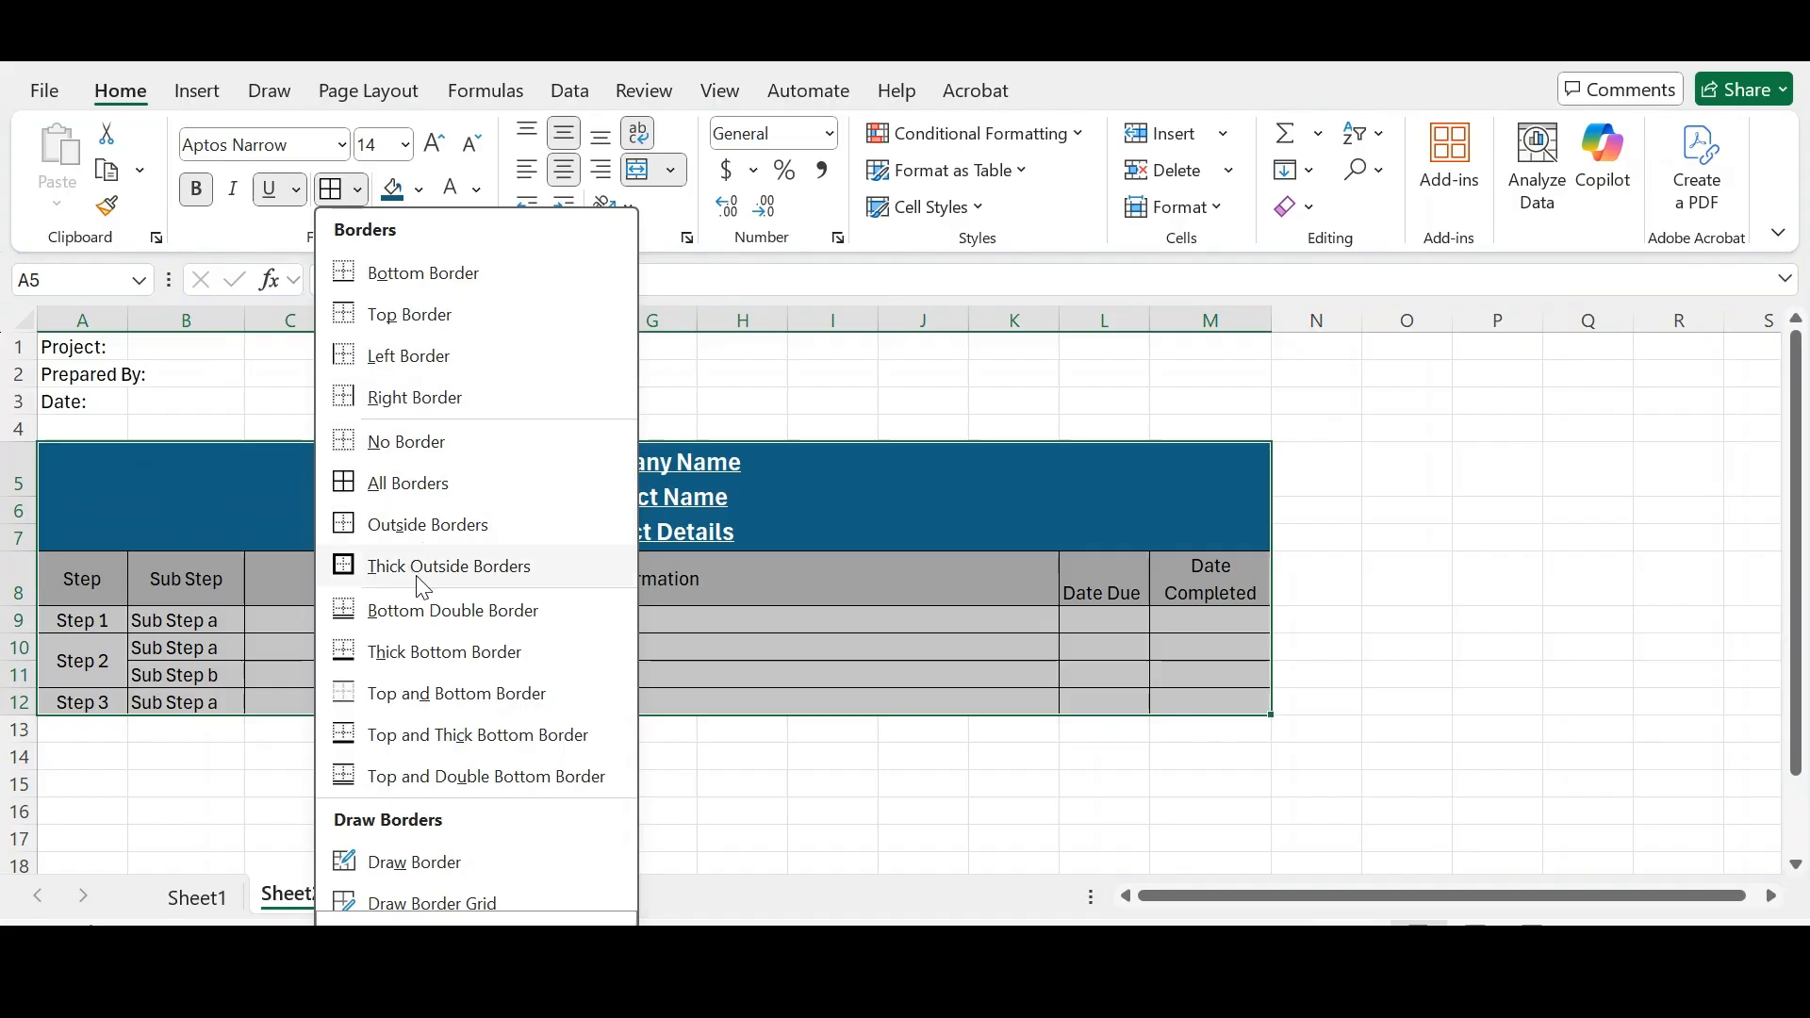
click(379, 582)
click(369, 766)
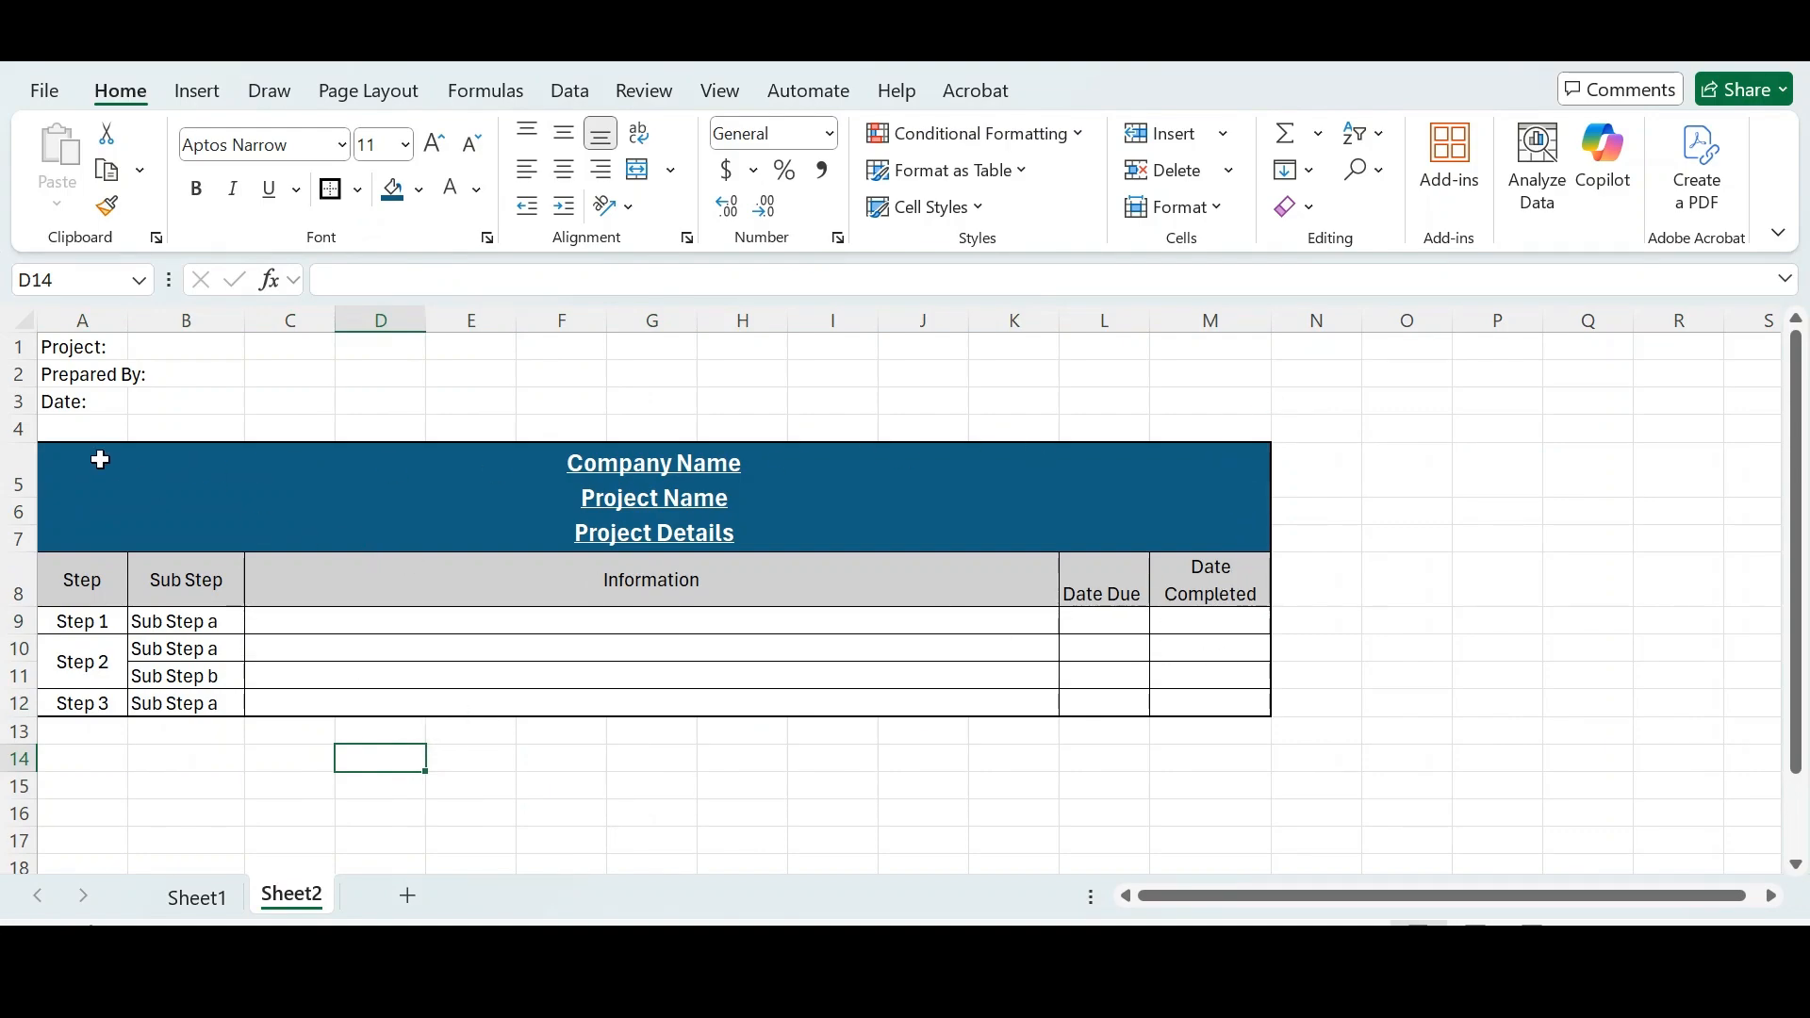
- Inspect the formatting of the title block, the header row and the step rows by selecting each range in turn
drag(97, 456, 671, 712)
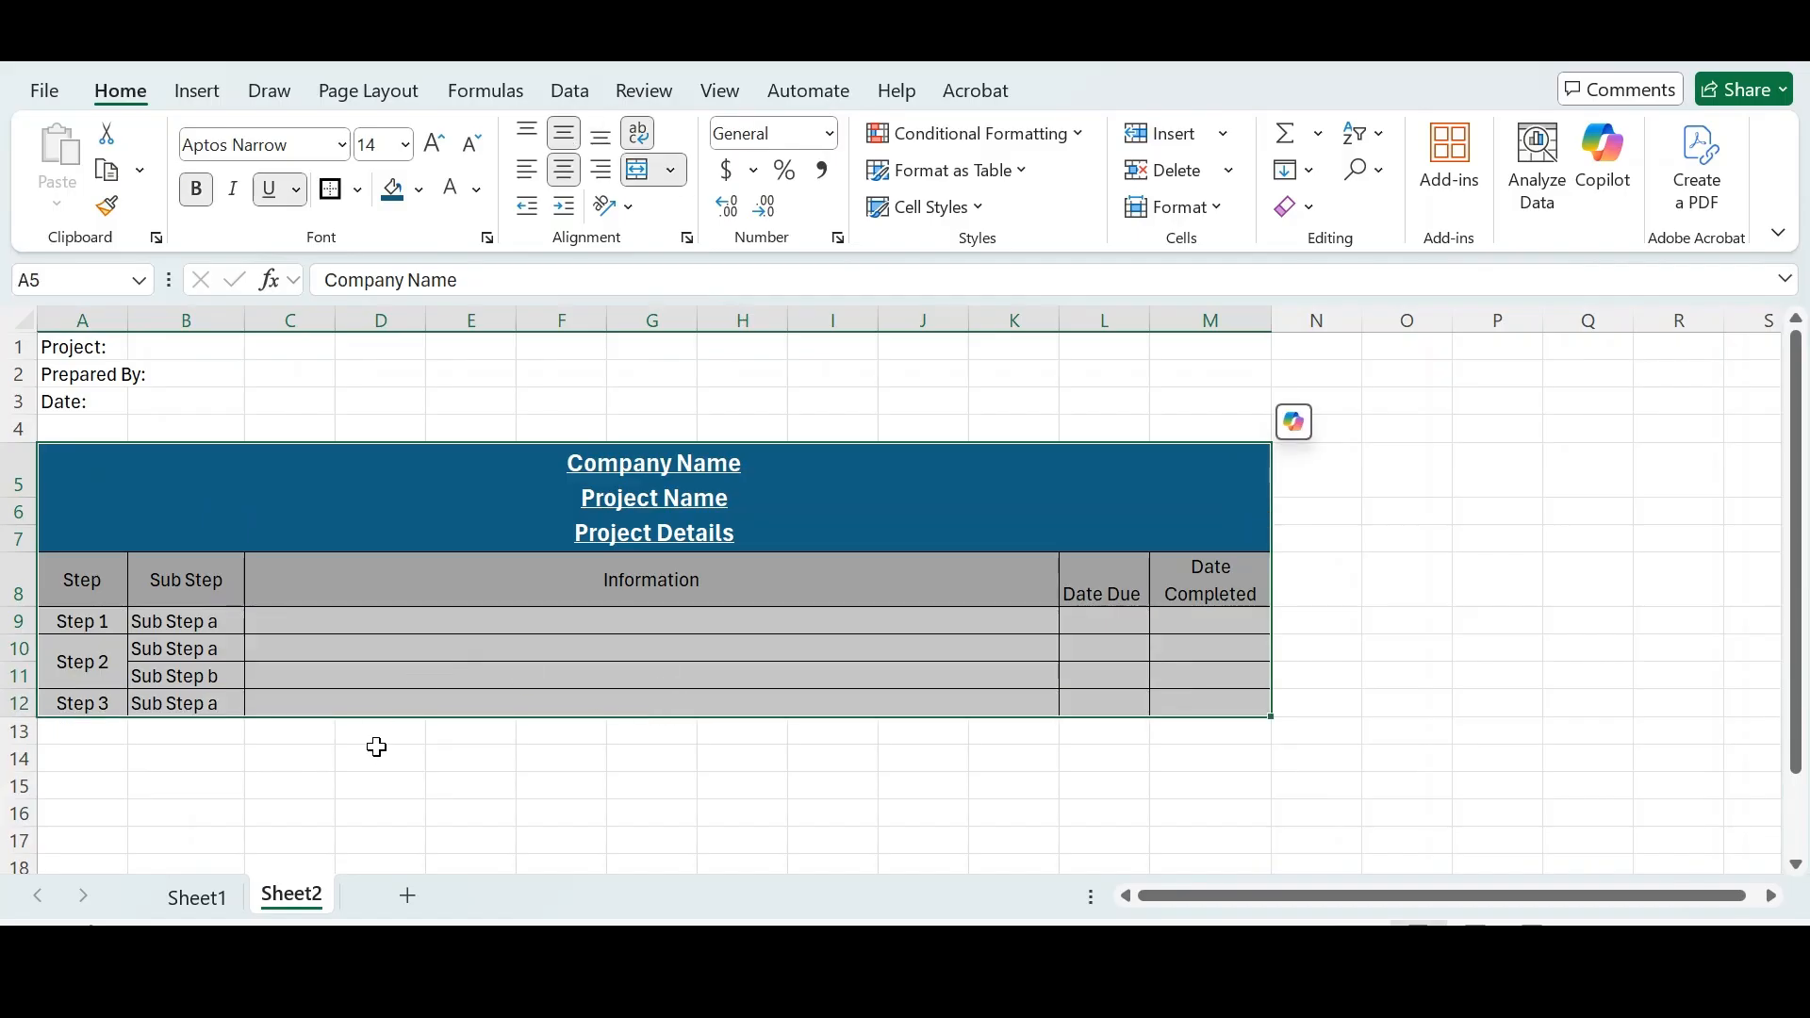
click(238, 534)
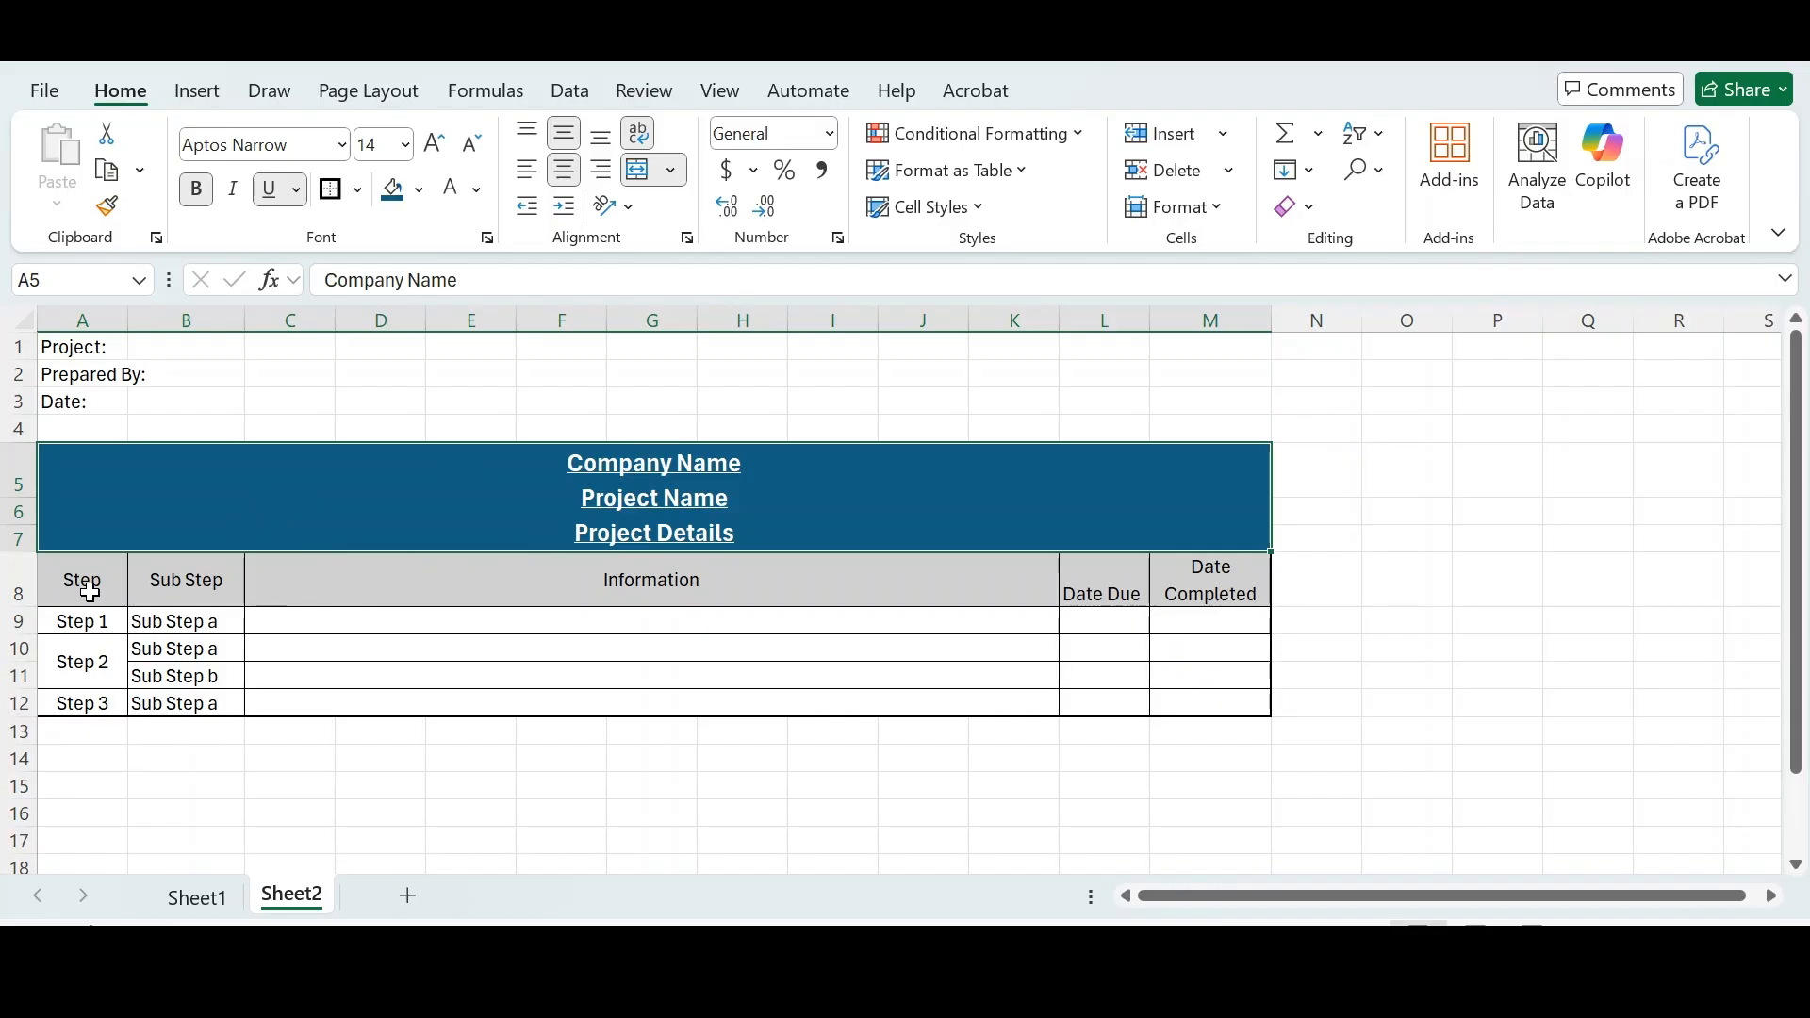
click(20, 587)
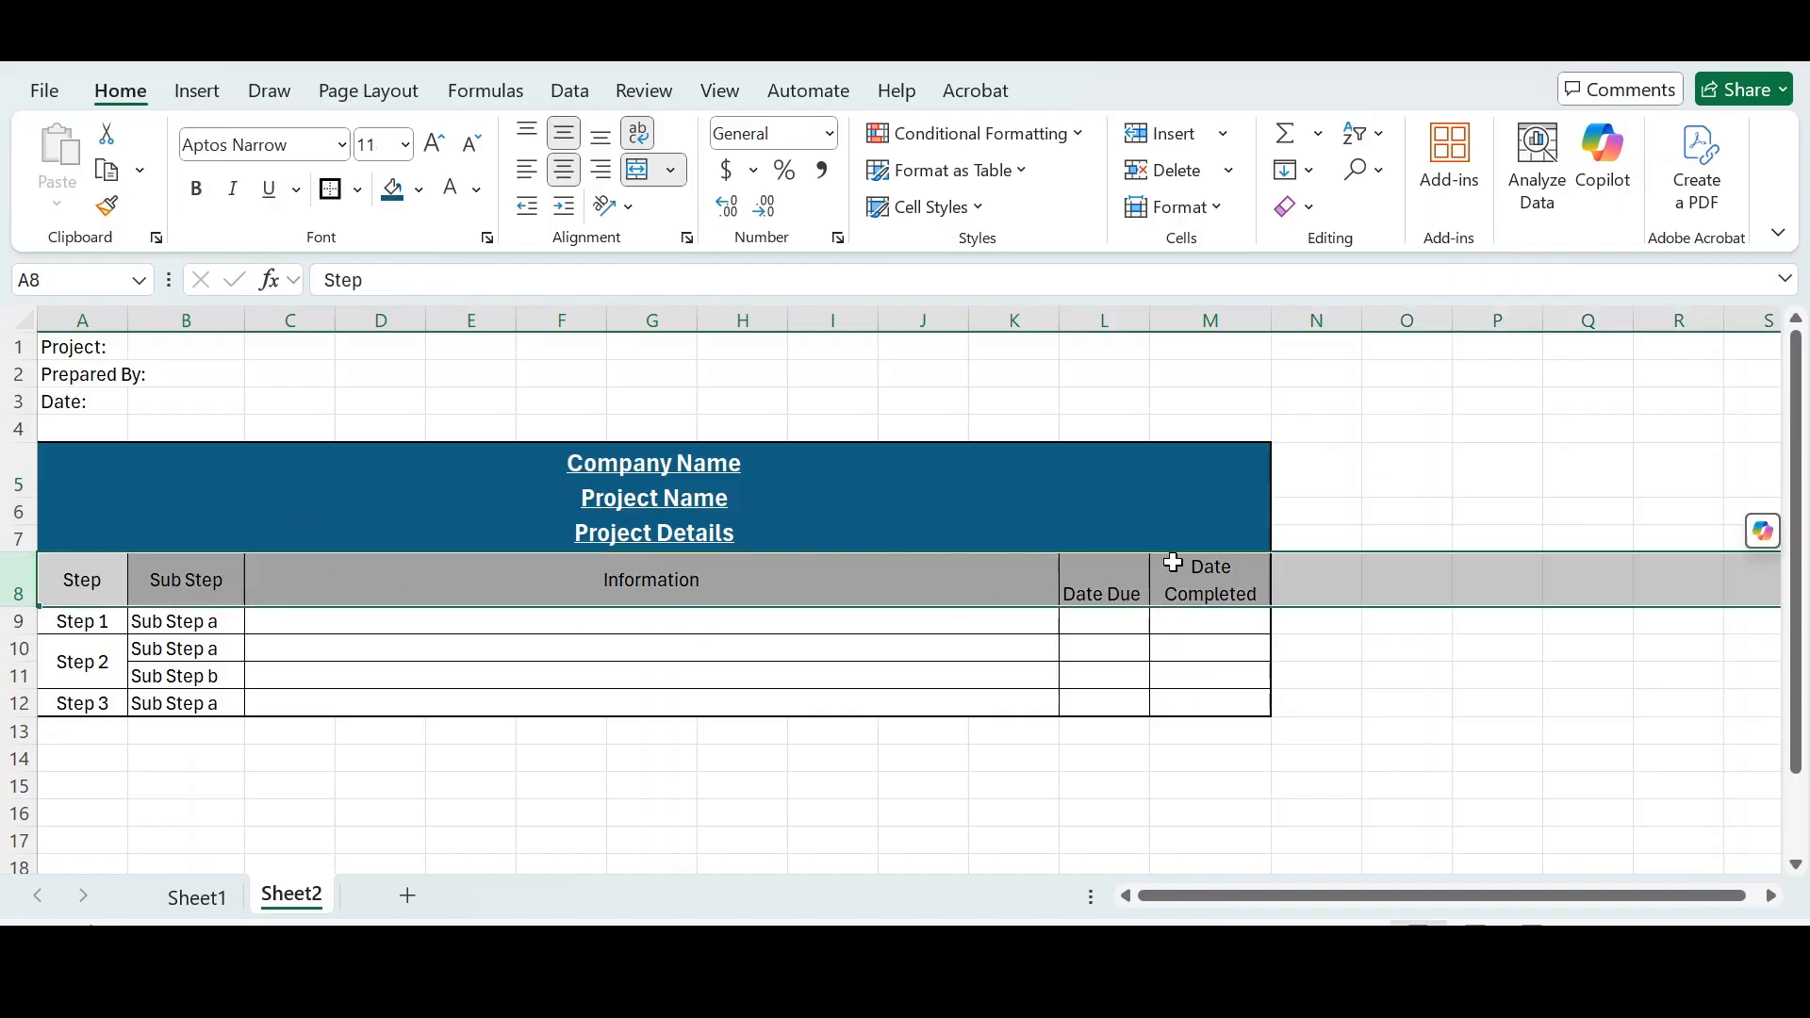
mouse_move(80, 624)
mouse_down()
mouse_move(82, 671)
mouse_move(1099, 675)
mouse_move(1209, 702)
mouse_up()
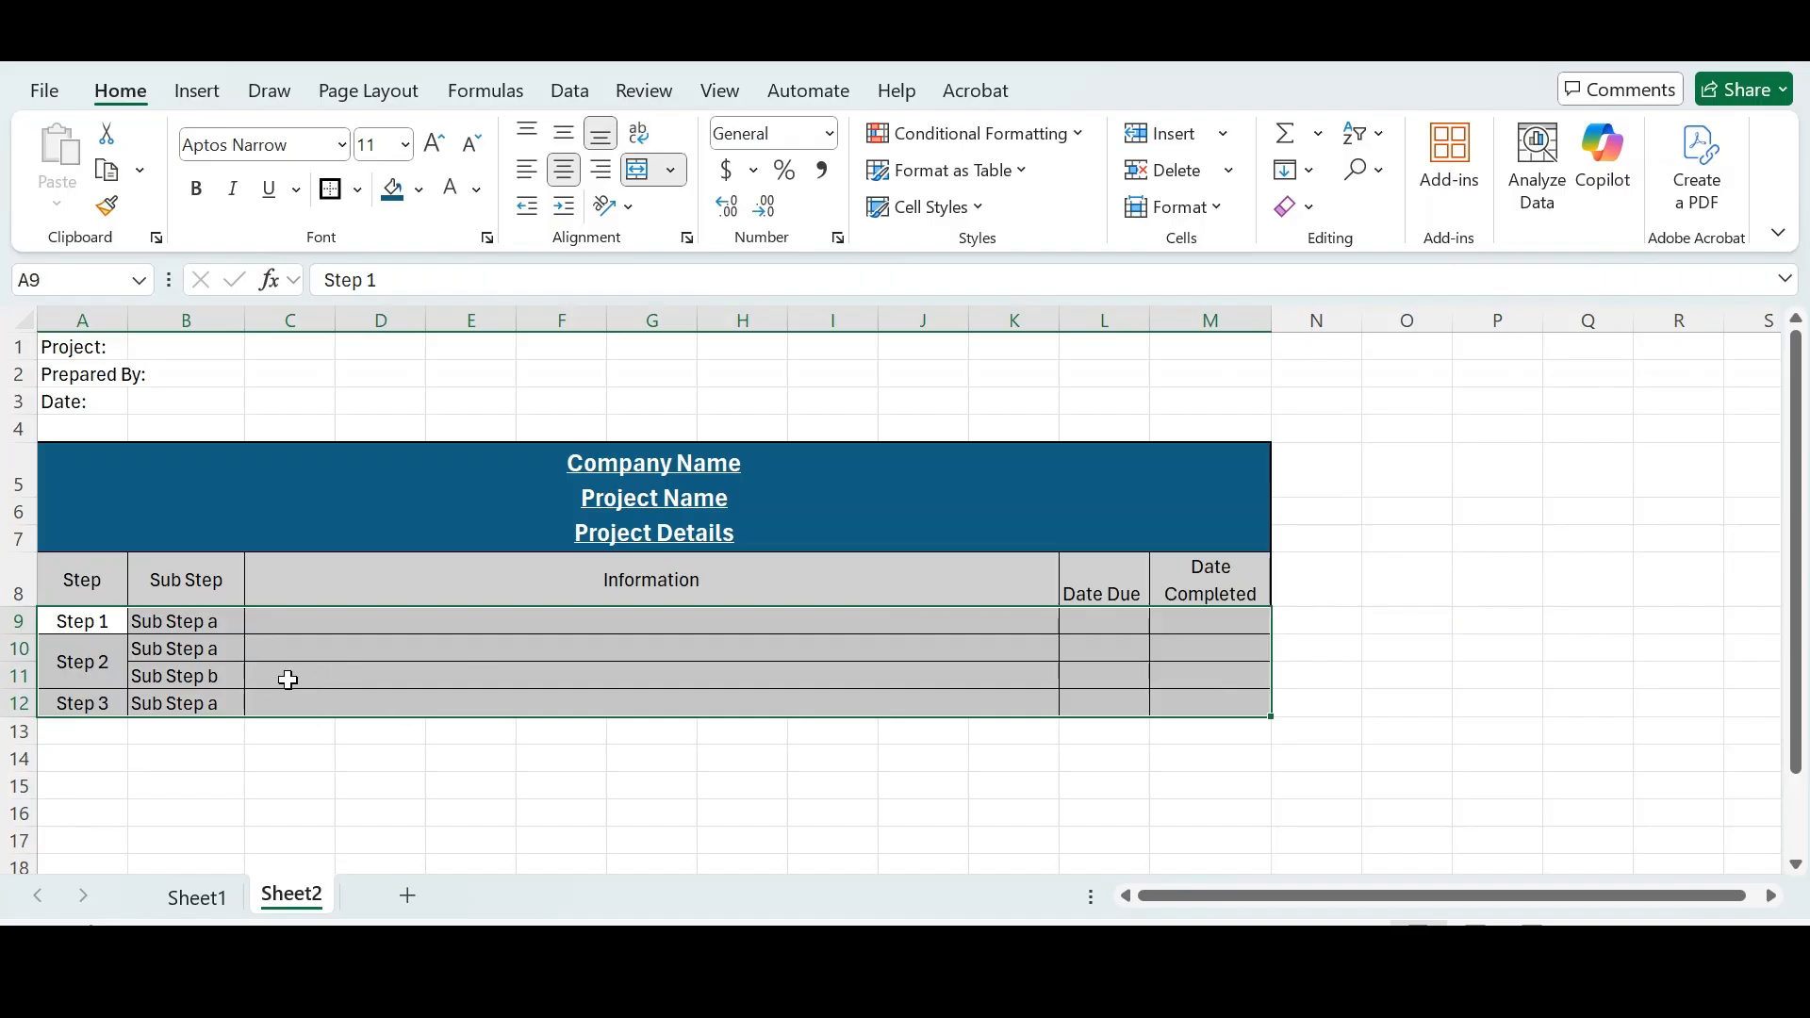
click(115, 501)
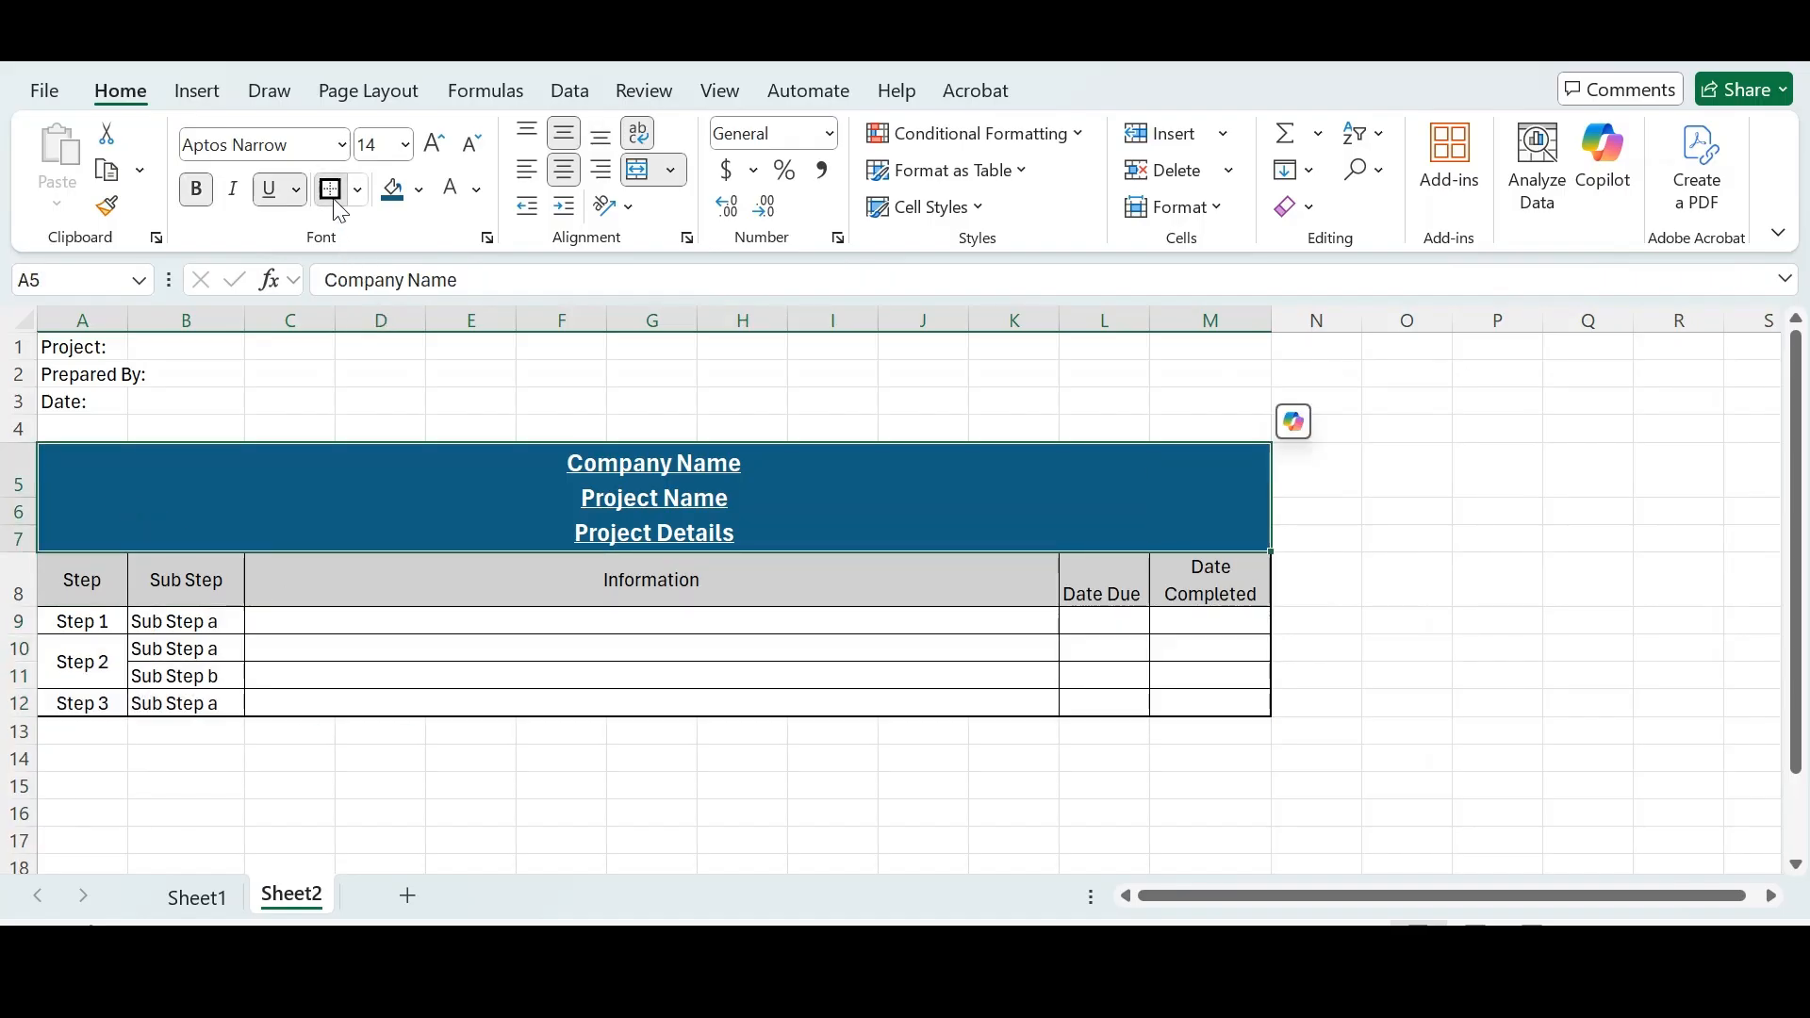
drag(99, 580, 1175, 585)
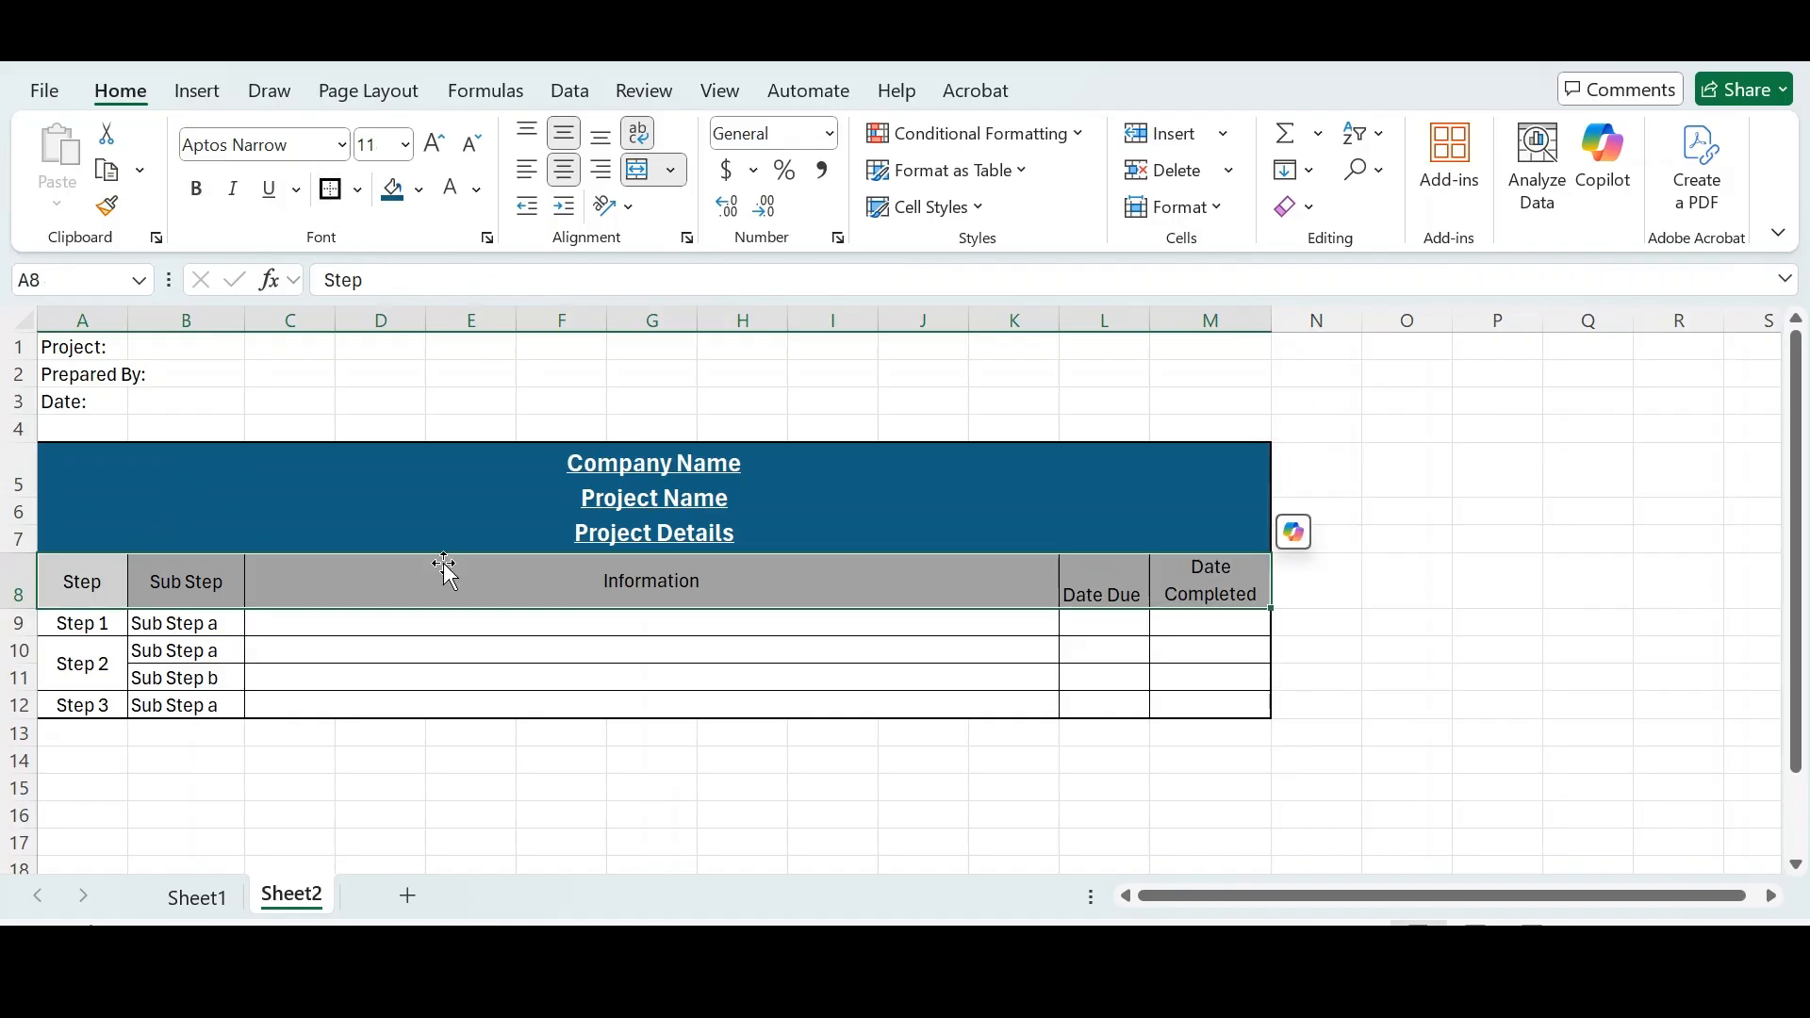
click(416, 783)
click(291, 504)
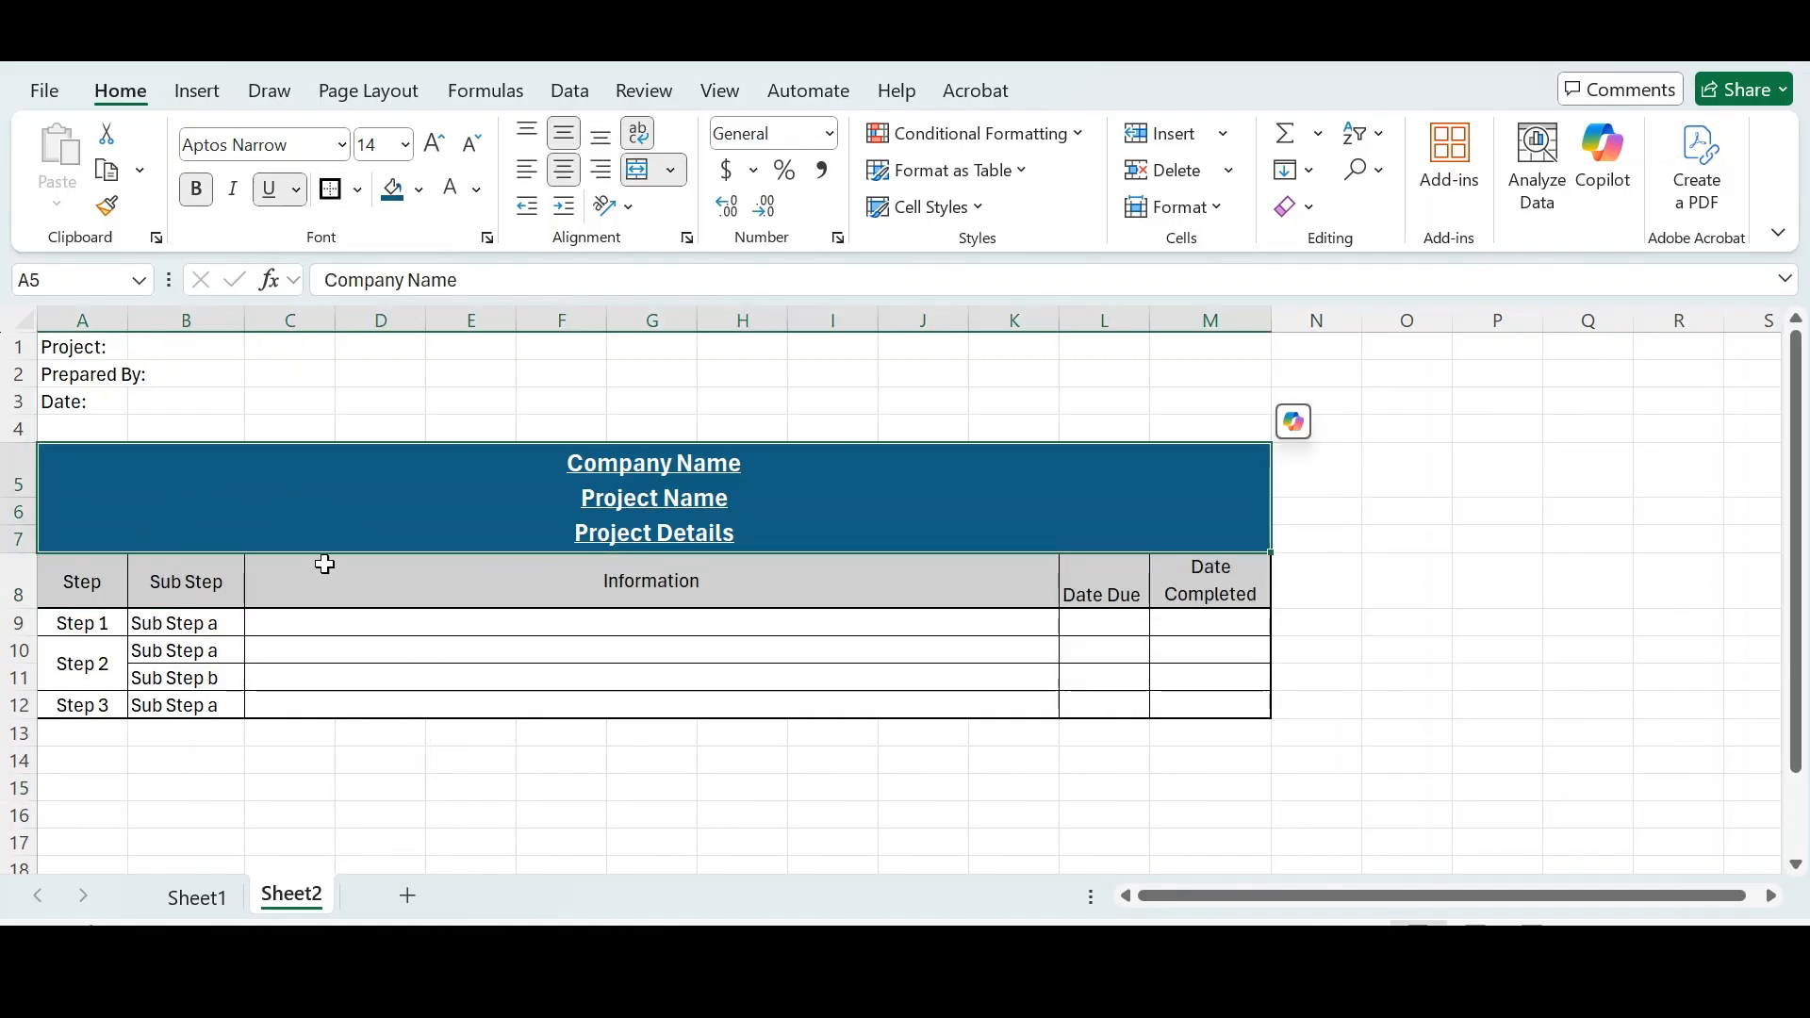
double_click(327, 578)
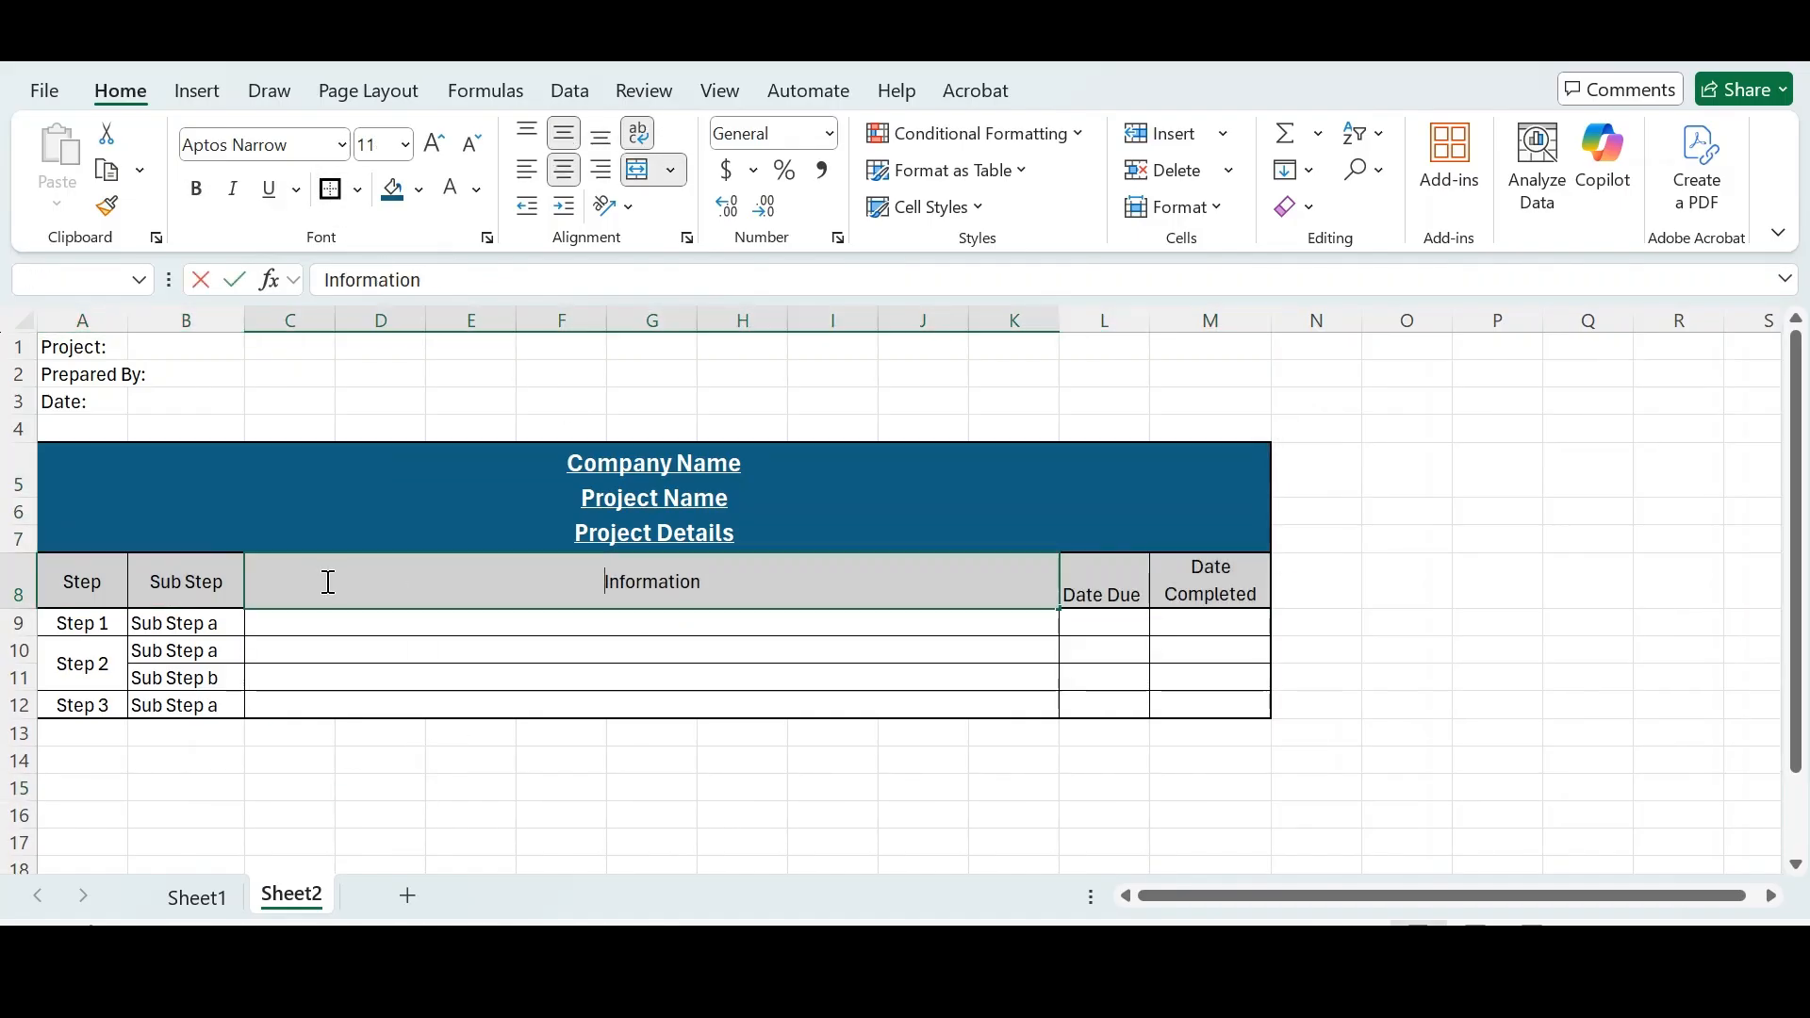
click(315, 513)
click(336, 407)
click(330, 496)
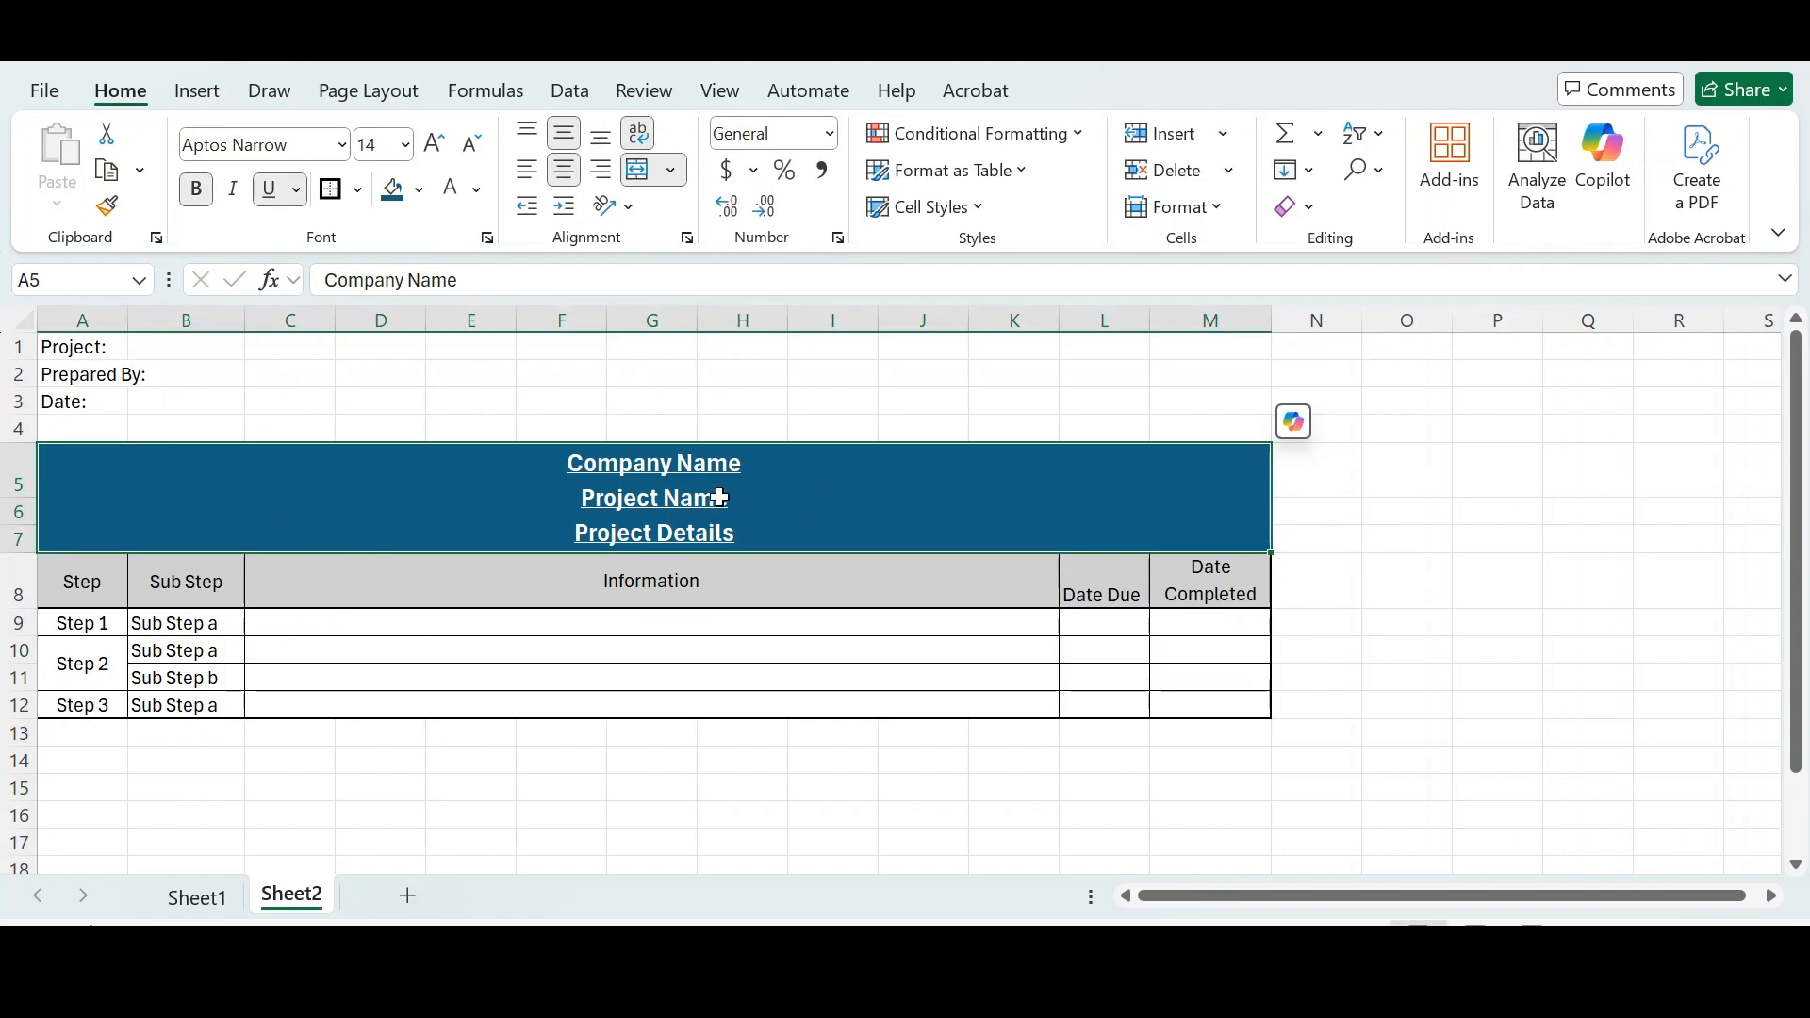
click(19, 594)
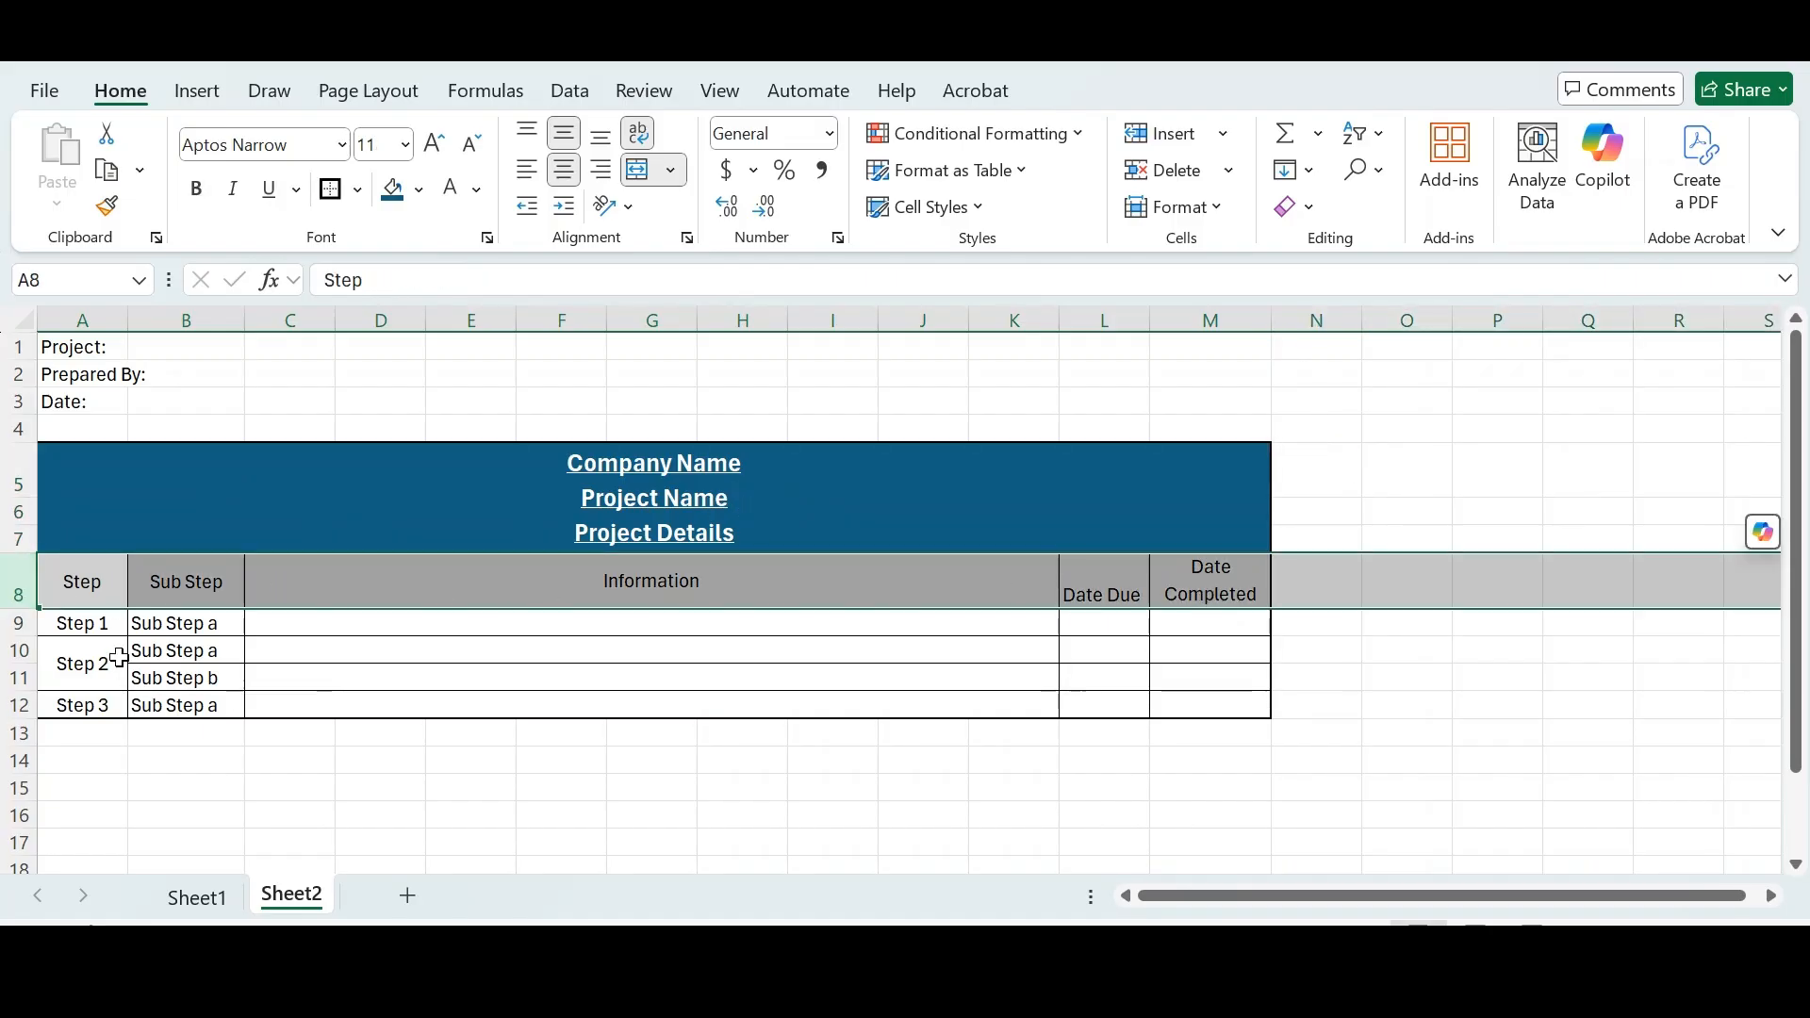
drag(113, 618, 1183, 697)
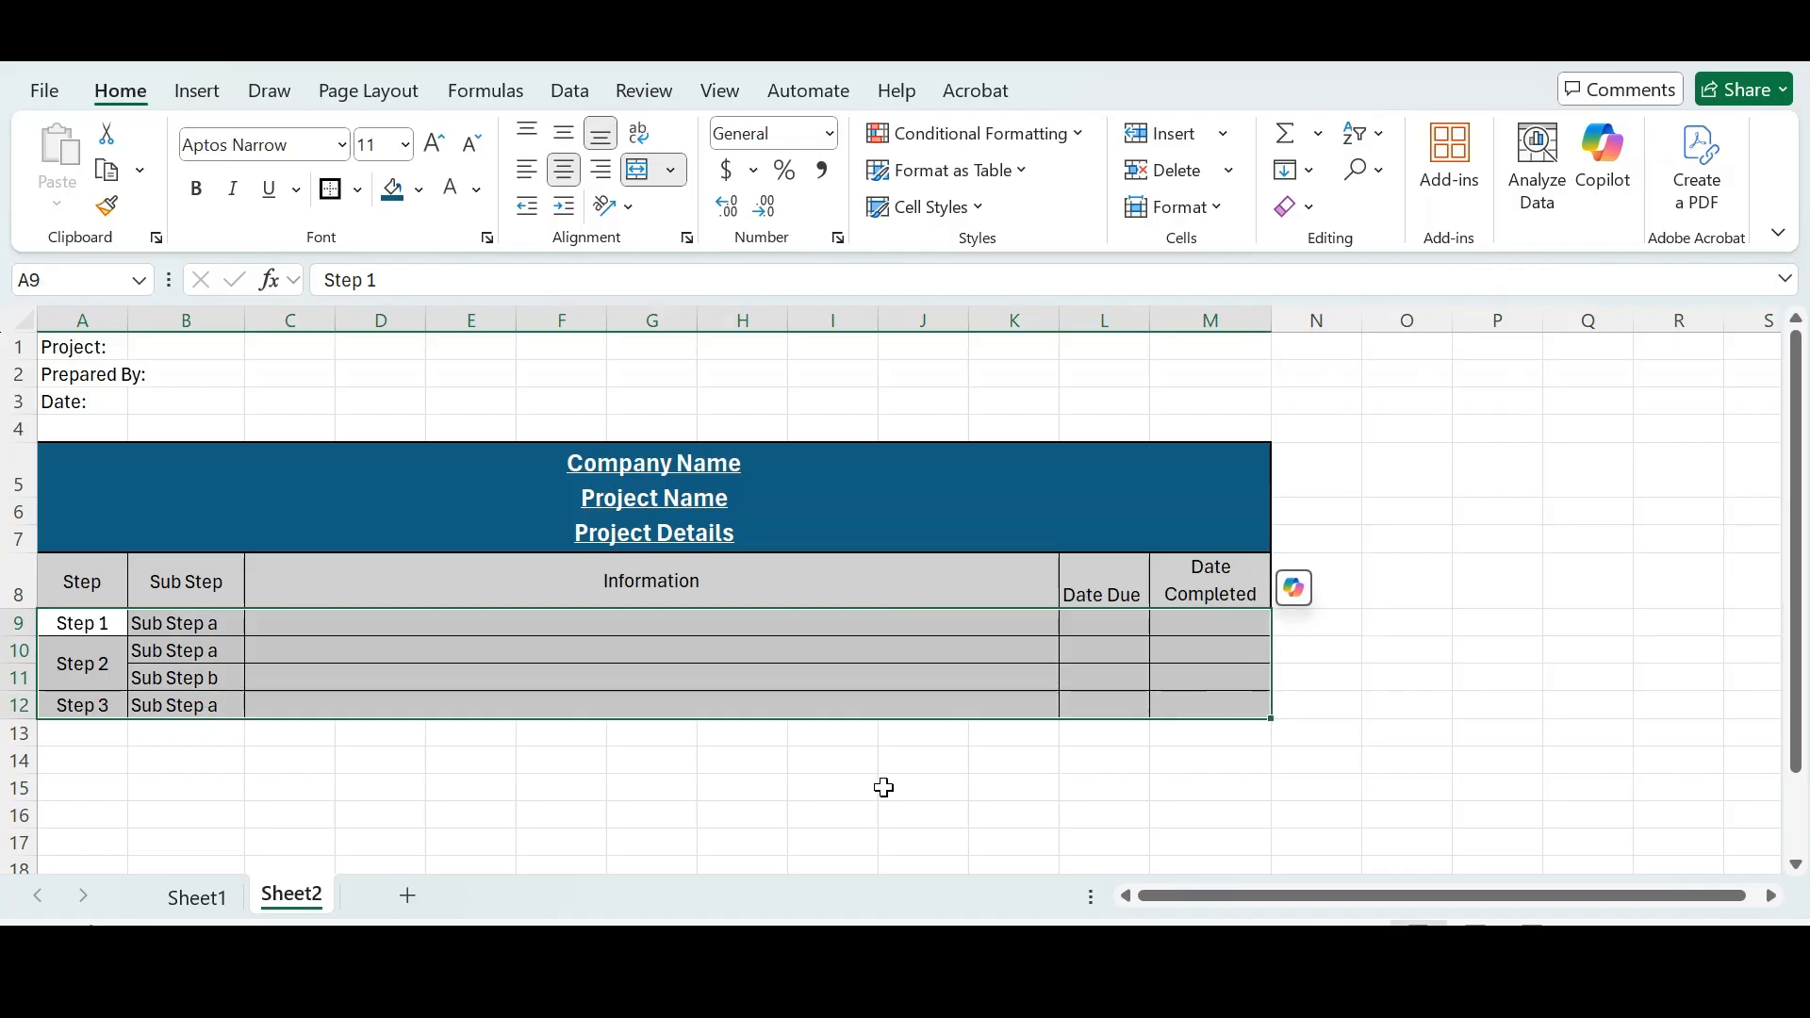
click(504, 797)
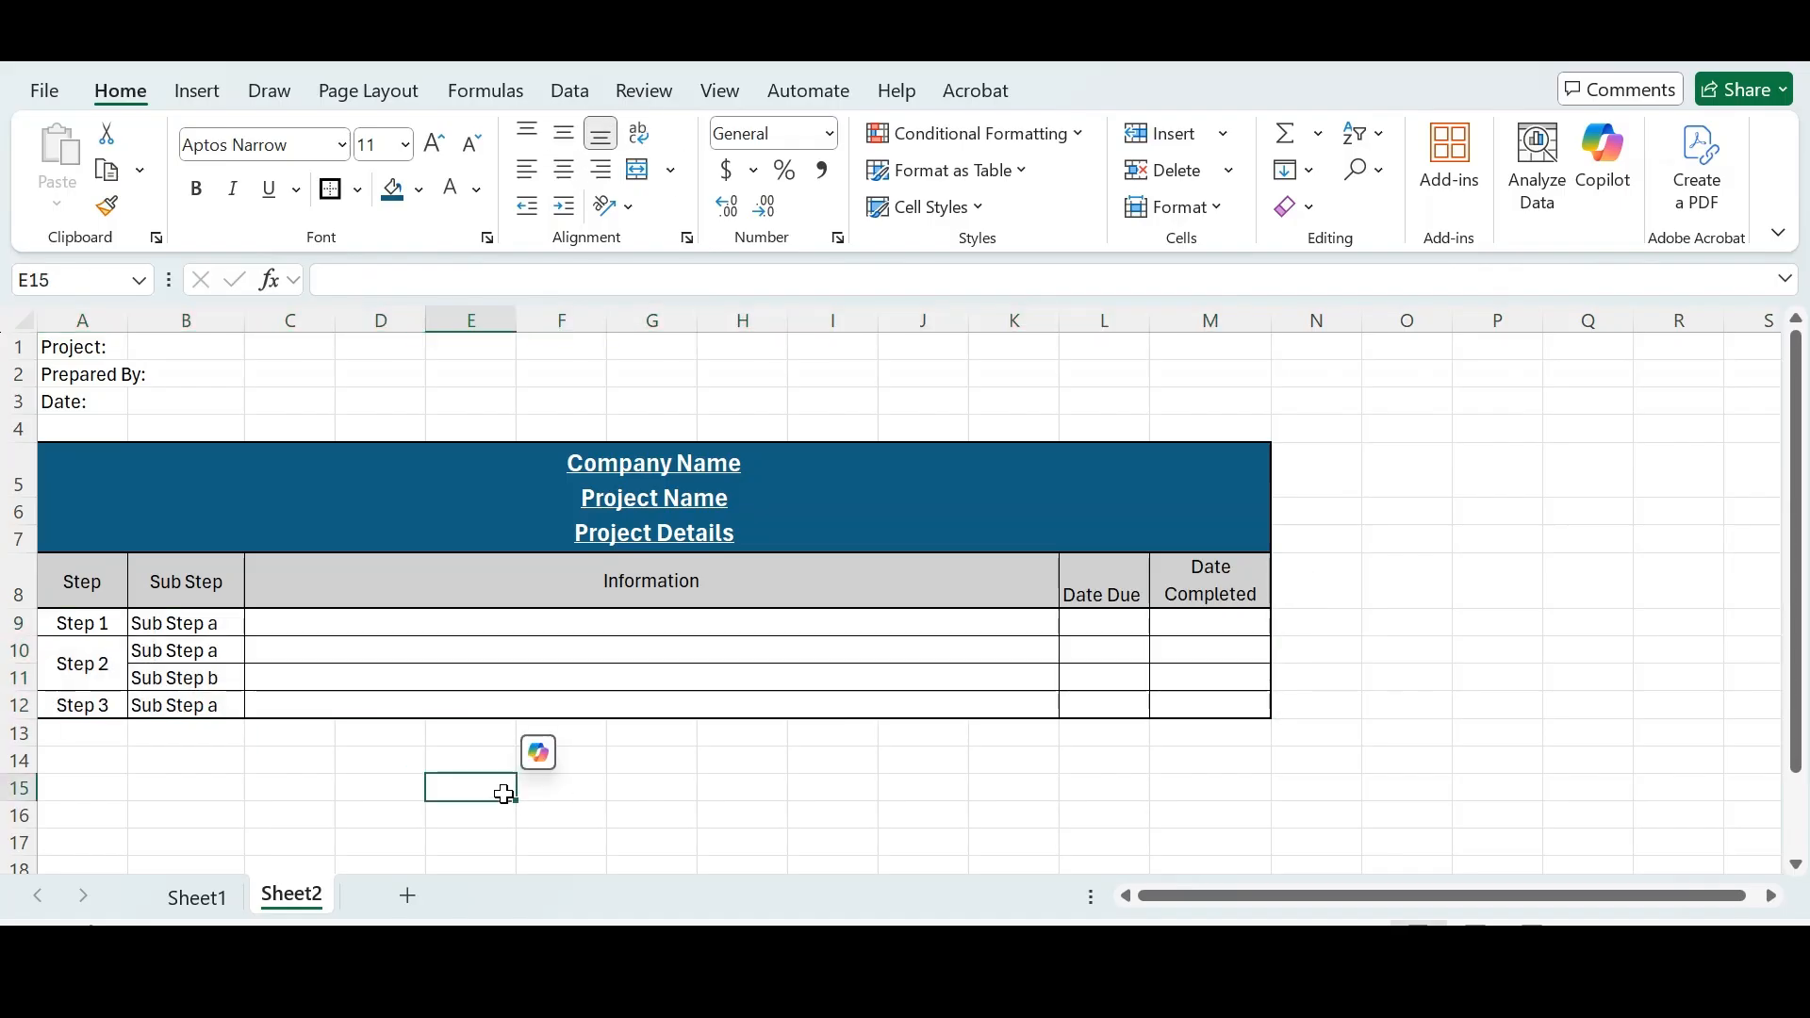